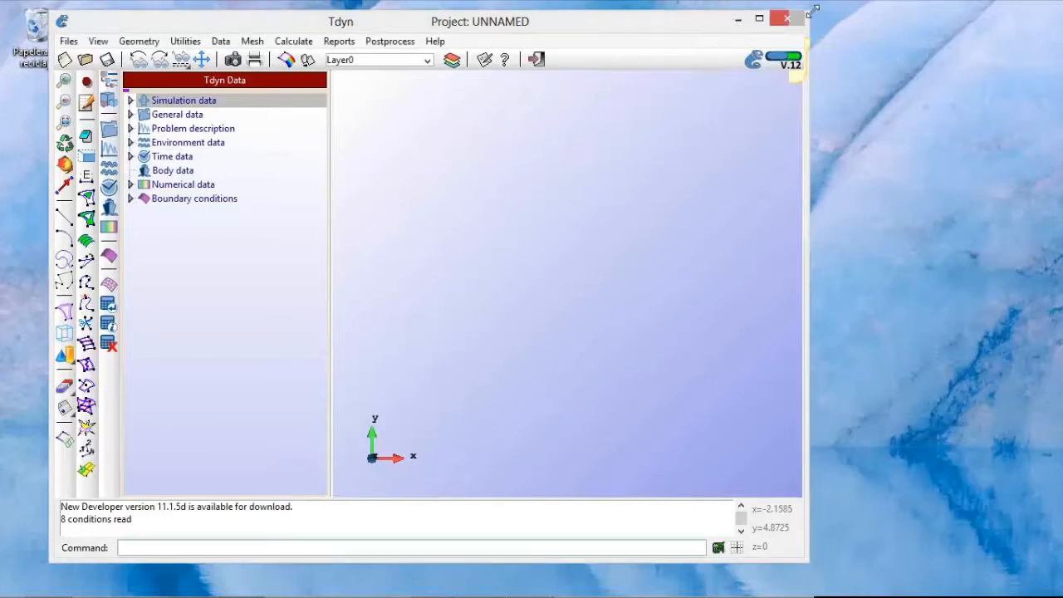
Step: Hide the Tdyn Data tree and import the IGES geometry file GVA_400semisub.igs from the modelos folder
drag(812, 12, 687, 22)
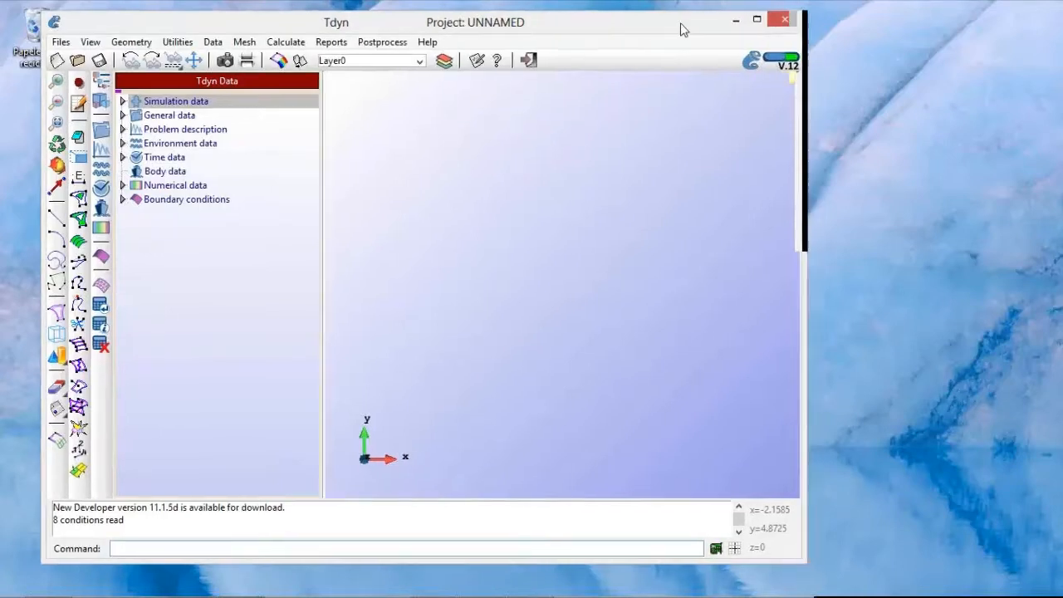
click(103, 81)
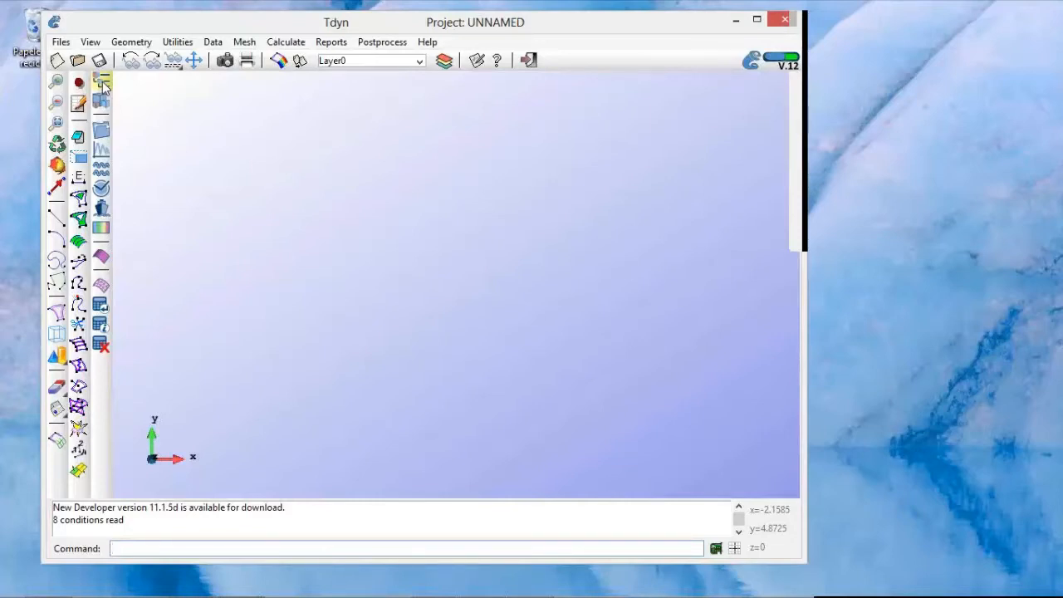
click(60, 43)
mouse_move(65, 148)
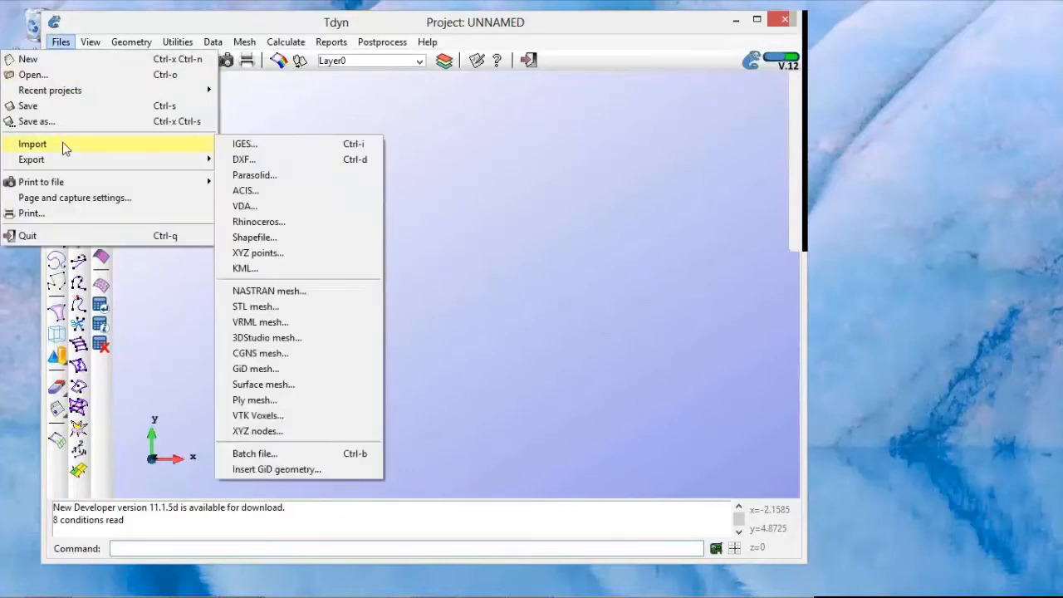
click(241, 146)
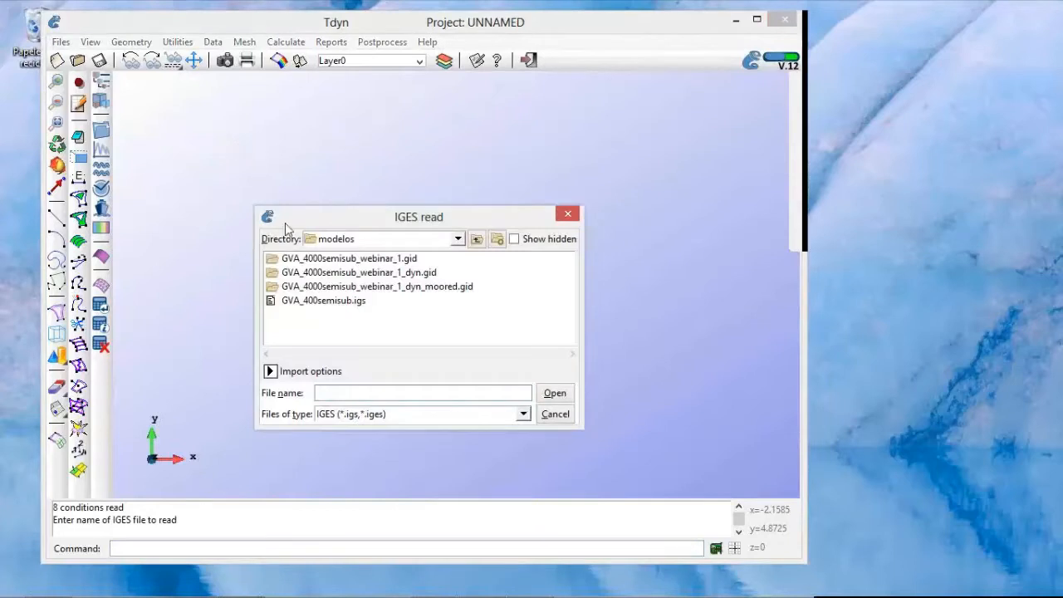
click(329, 304)
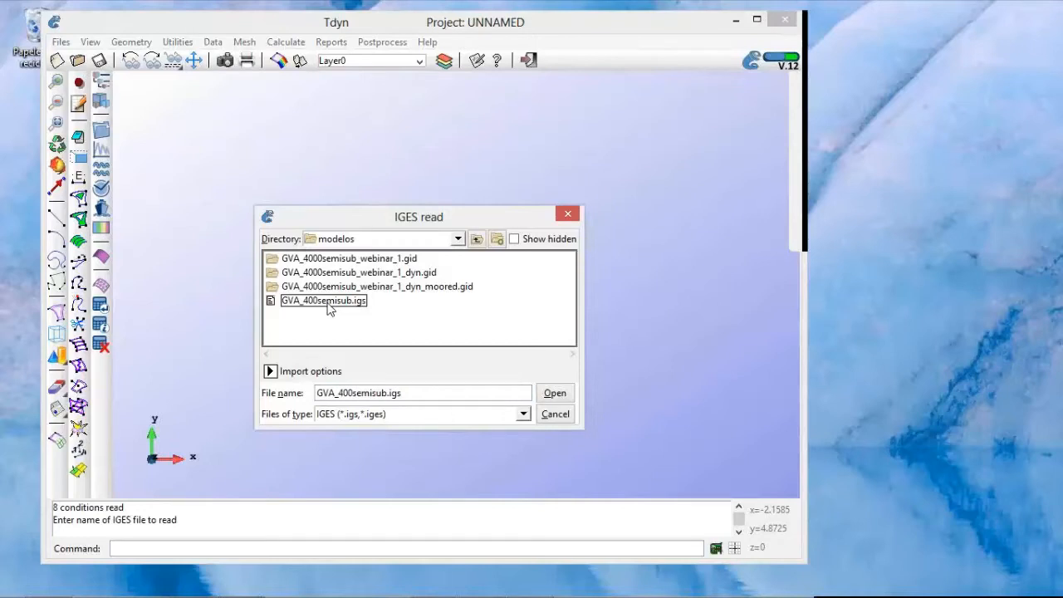
click(550, 393)
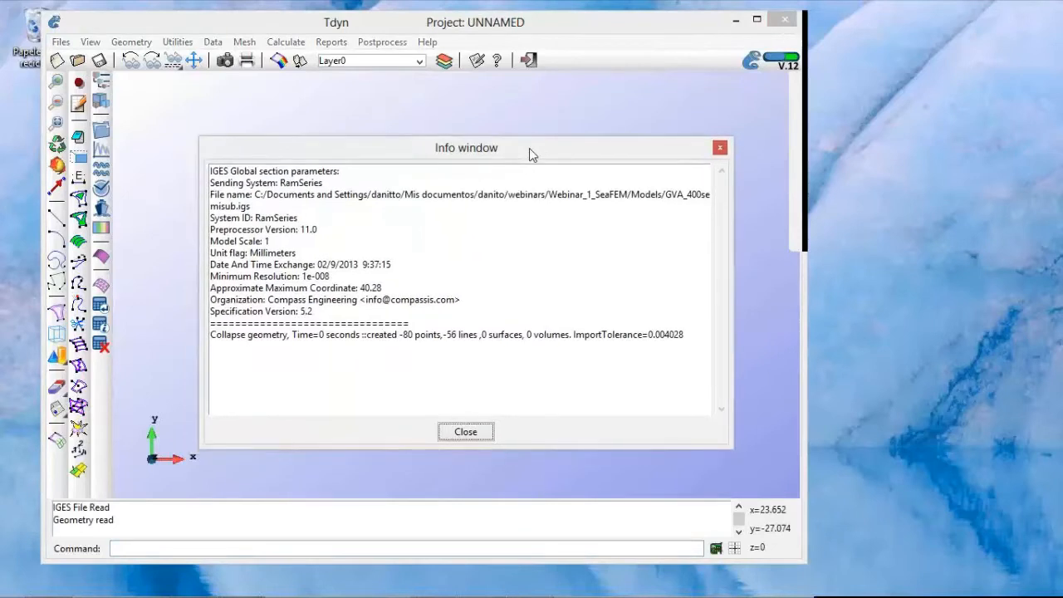
Step: Review the geometry collapse line in the IGES import report and close the report
drag(529, 149, 531, 131)
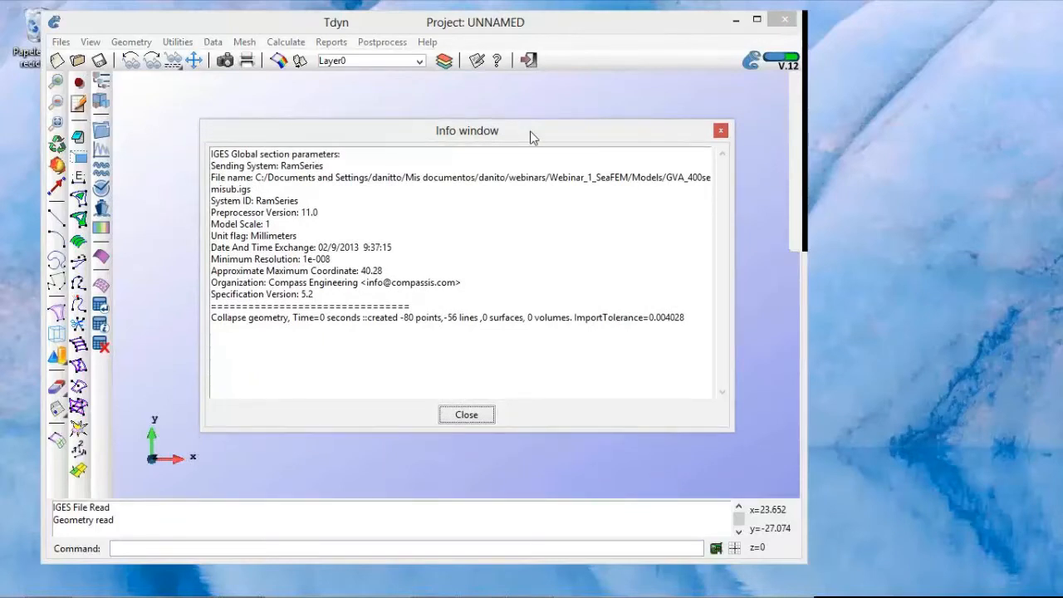
click(213, 317)
drag(233, 318, 690, 317)
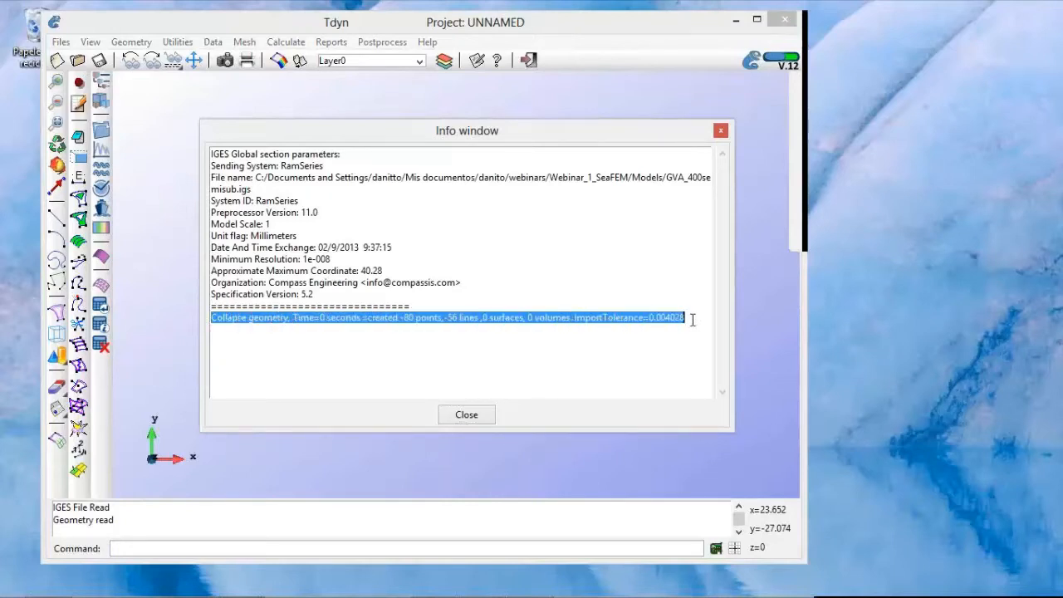
click(474, 415)
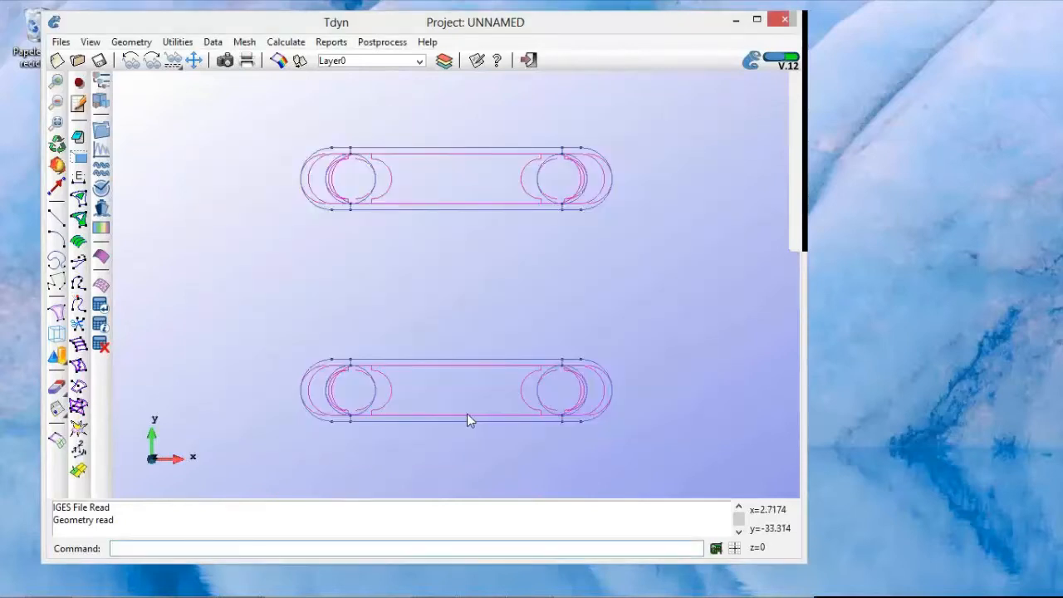
Step: Switch the imported semisubmersible's display from wireframe to shaded rendering in an oblique 3D view
shift+drag(526, 414, 601, 336)
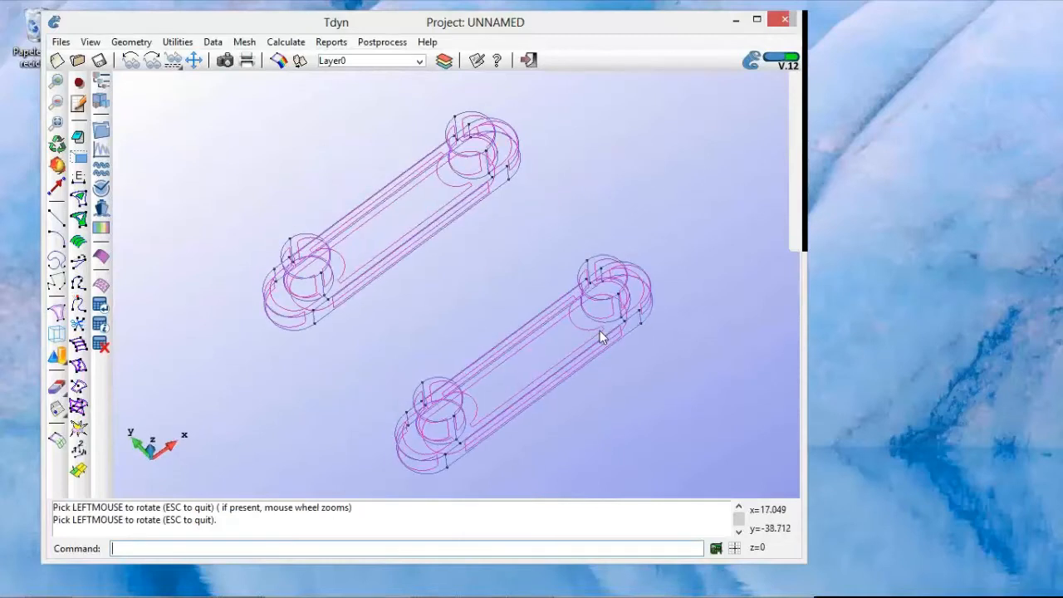
shift+right_drag(517, 343, 541, 340)
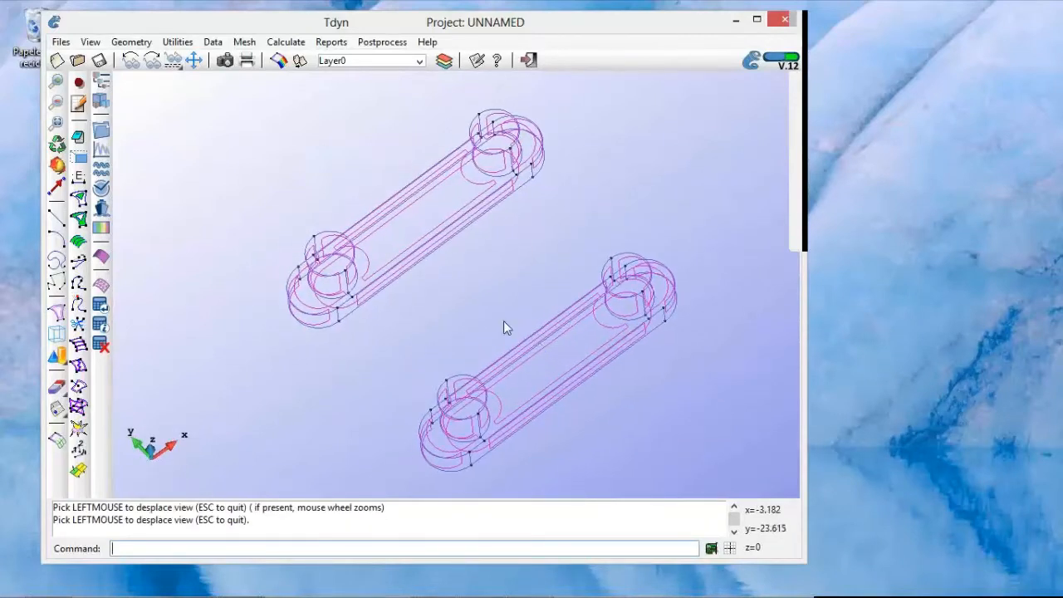
right_click(489, 251)
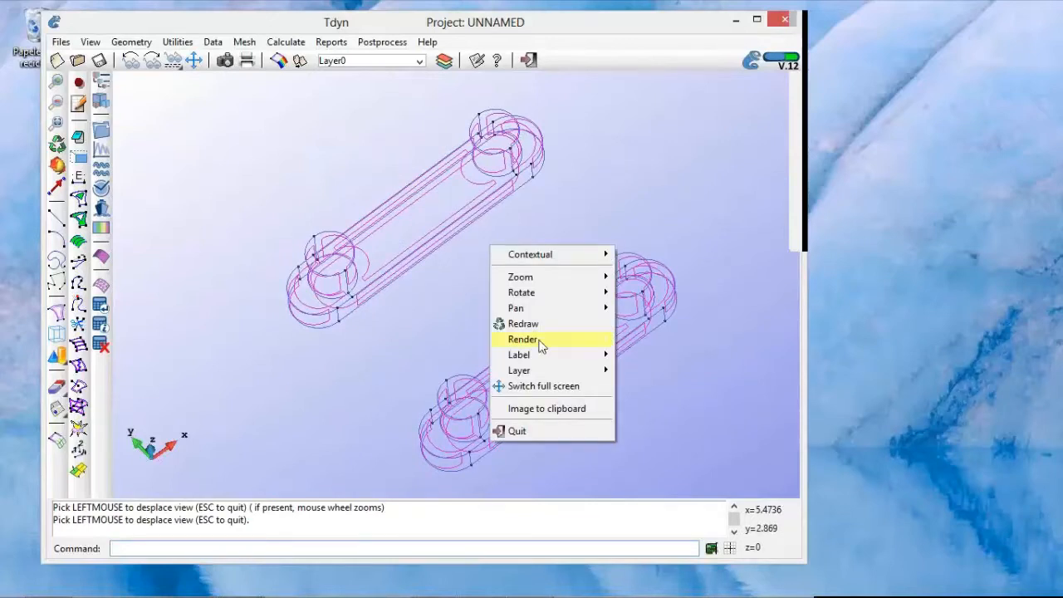
mouse_move(542, 344)
click(459, 355)
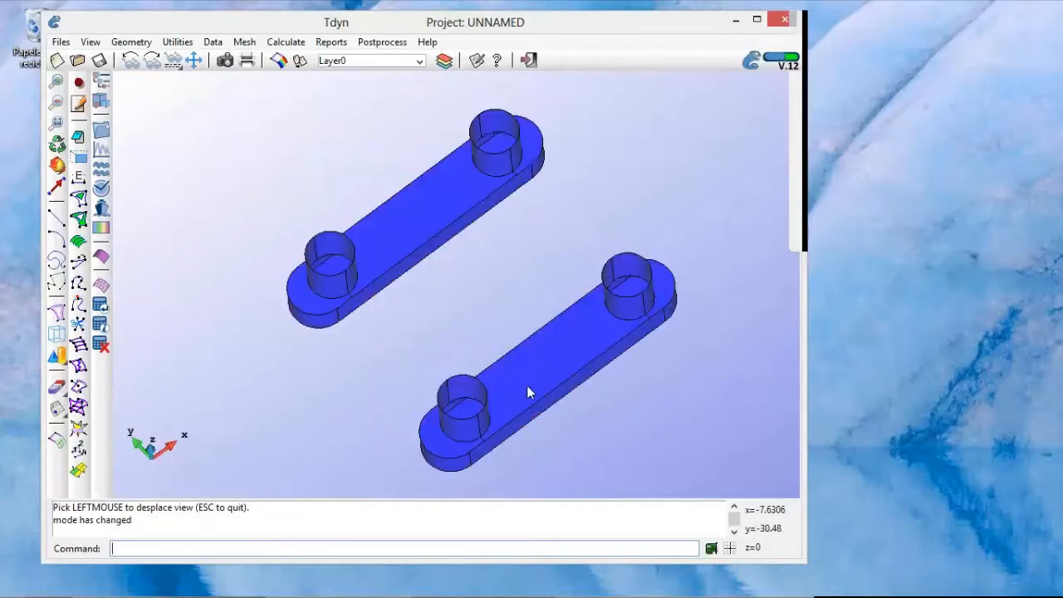
Step: Examine the shaded semisubmersible's two pontoons and four columns from several angles and zoom levels
shift+drag(527, 386, 490, 356)
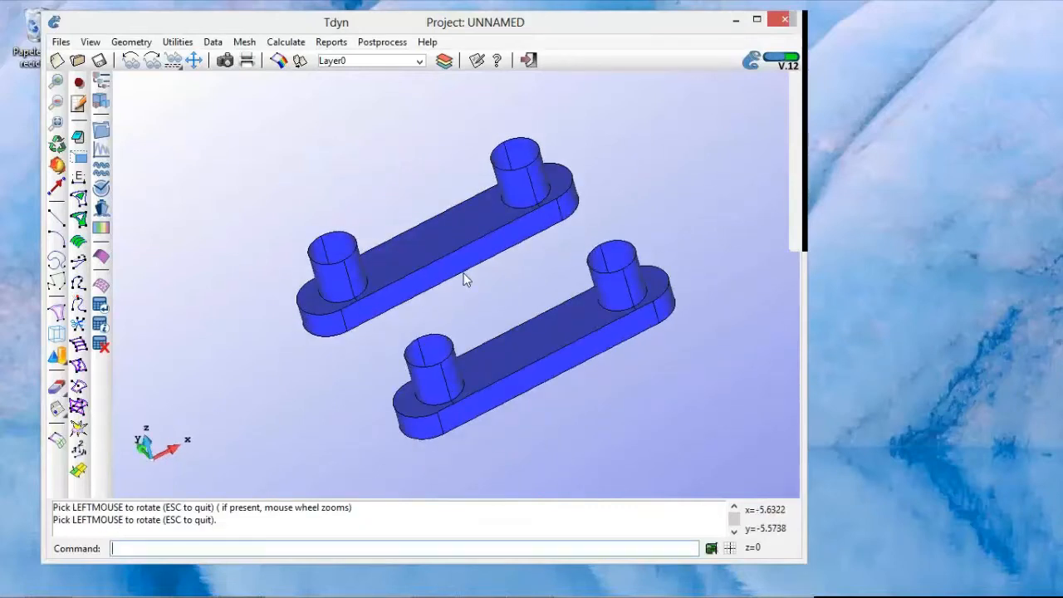
scroll(465, 280, down, 2)
shift+right_drag(474, 273, 463, 273)
shift+scroll(457, 277, down, 2)
scroll(458, 277, down, 2)
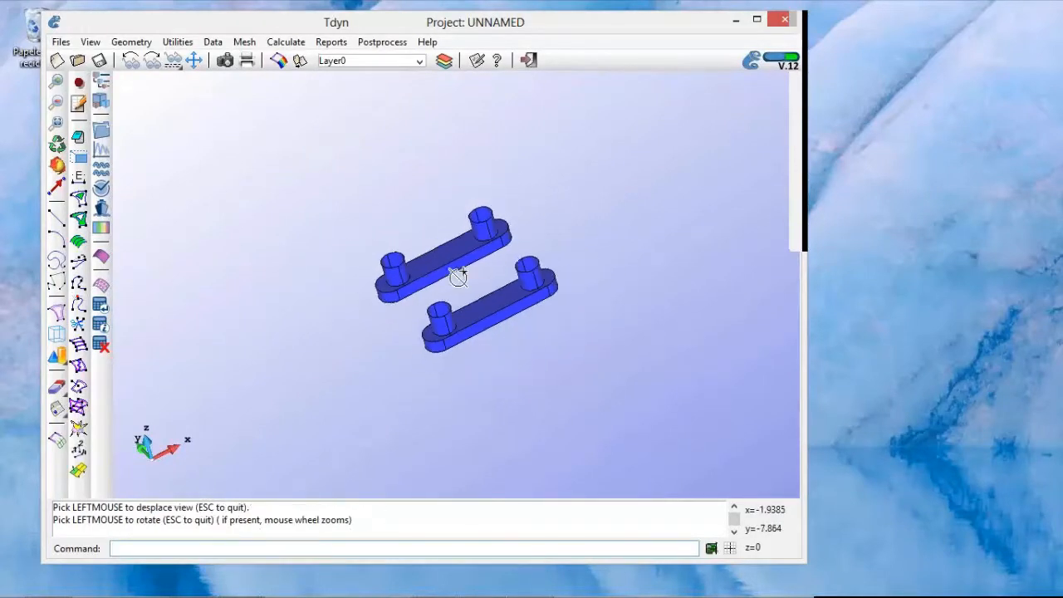
drag(494, 393, 446, 356)
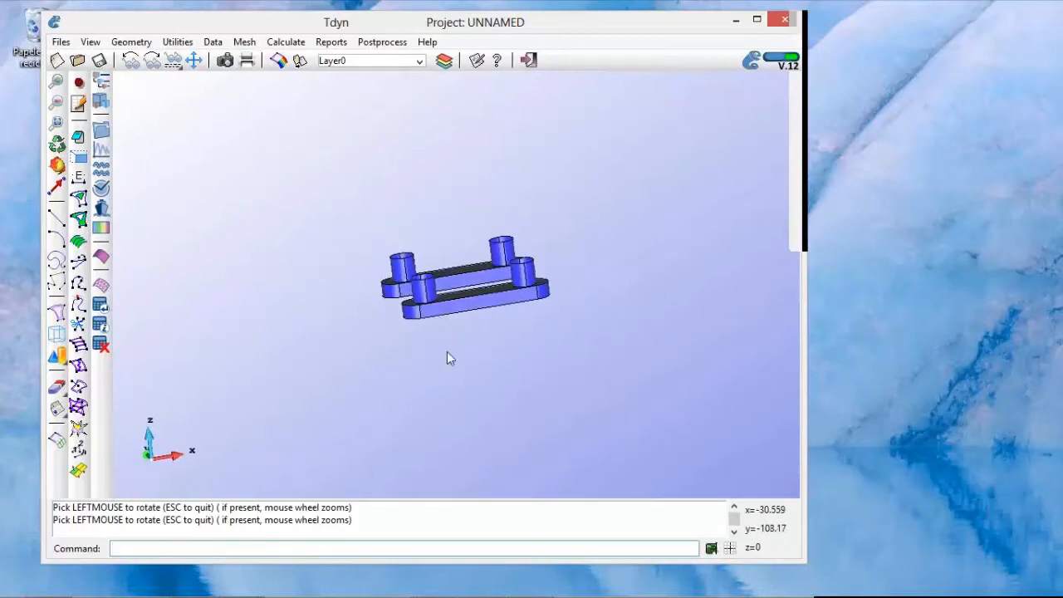
drag(487, 296, 513, 299)
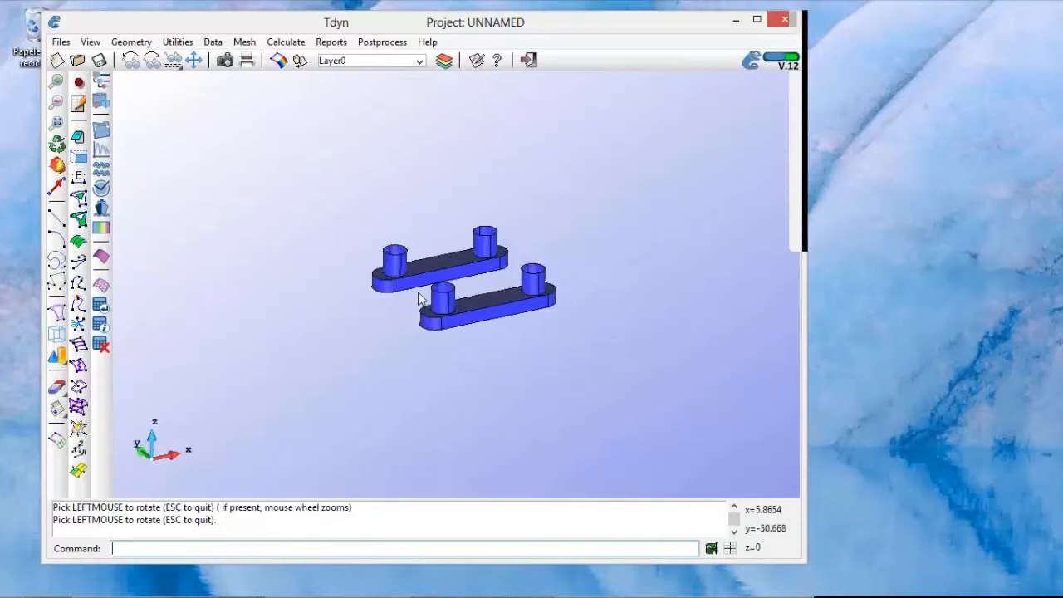
scroll(417, 297, up, 3)
drag(524, 344, 538, 321)
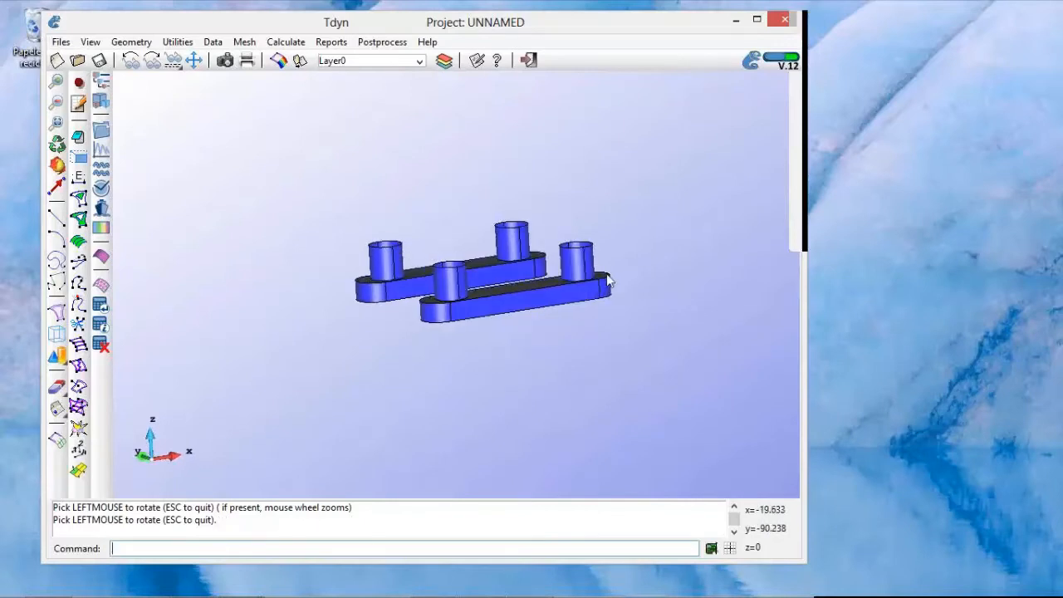
drag(537, 285, 579, 311)
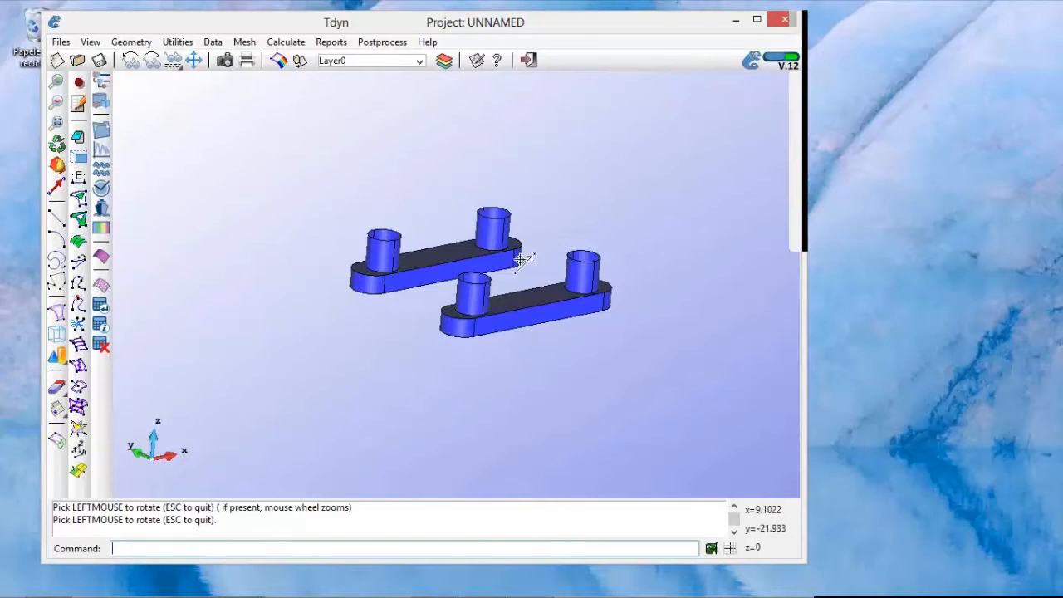
shift+right_drag(522, 265, 503, 266)
scroll(503, 266, down, 3)
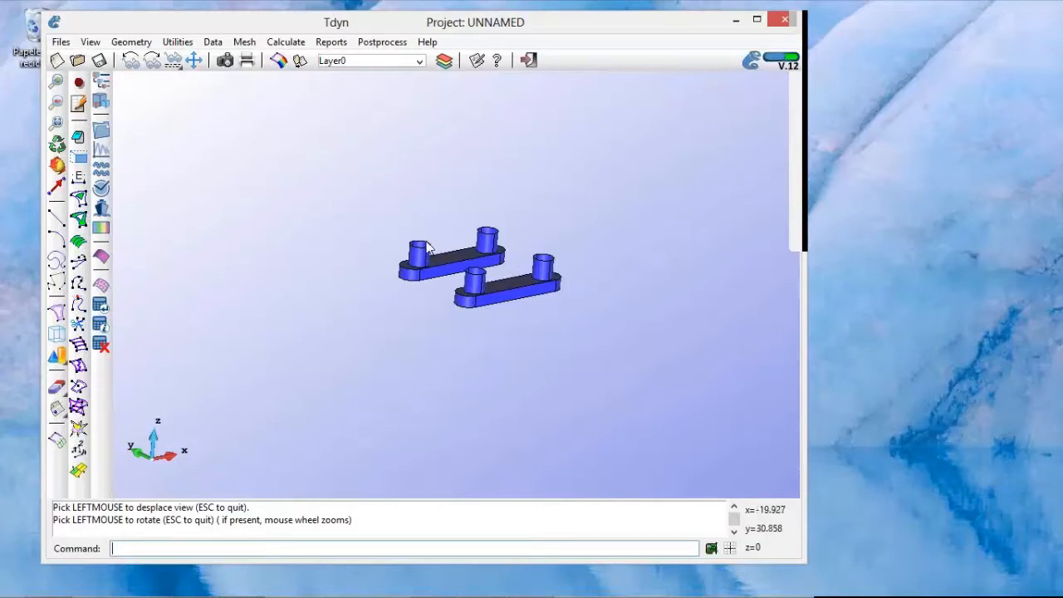
Step: Start a circle object below the platform with its center at 0 0 -120
click(133, 43)
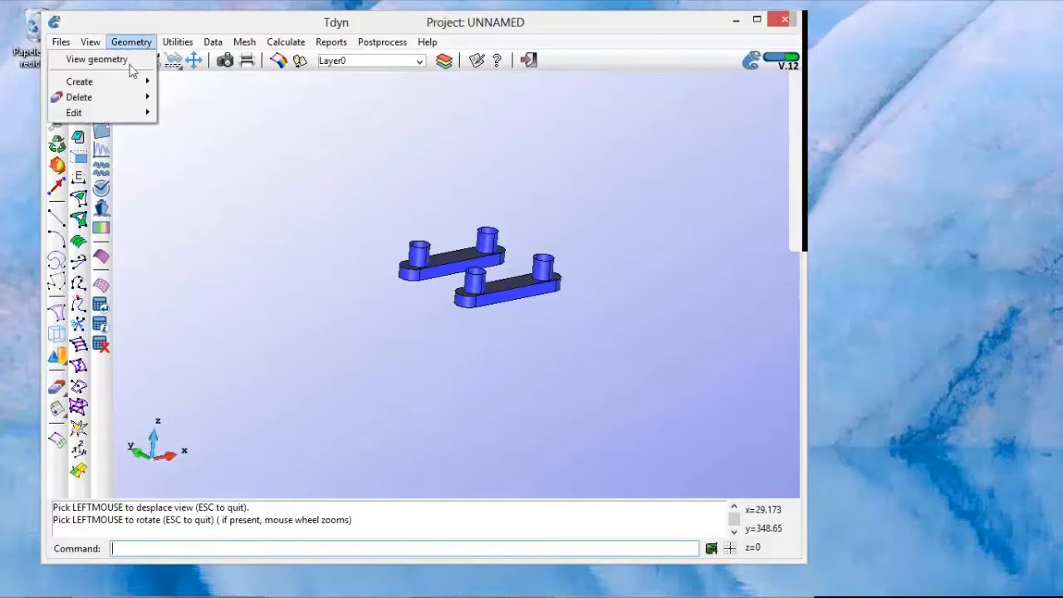
mouse_move(129, 86)
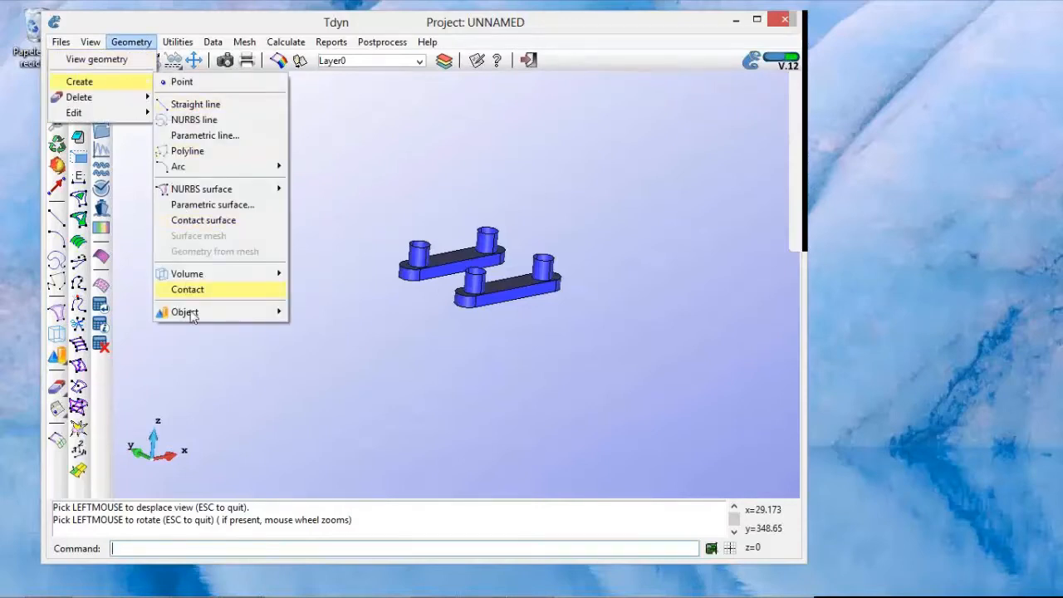
mouse_move(191, 316)
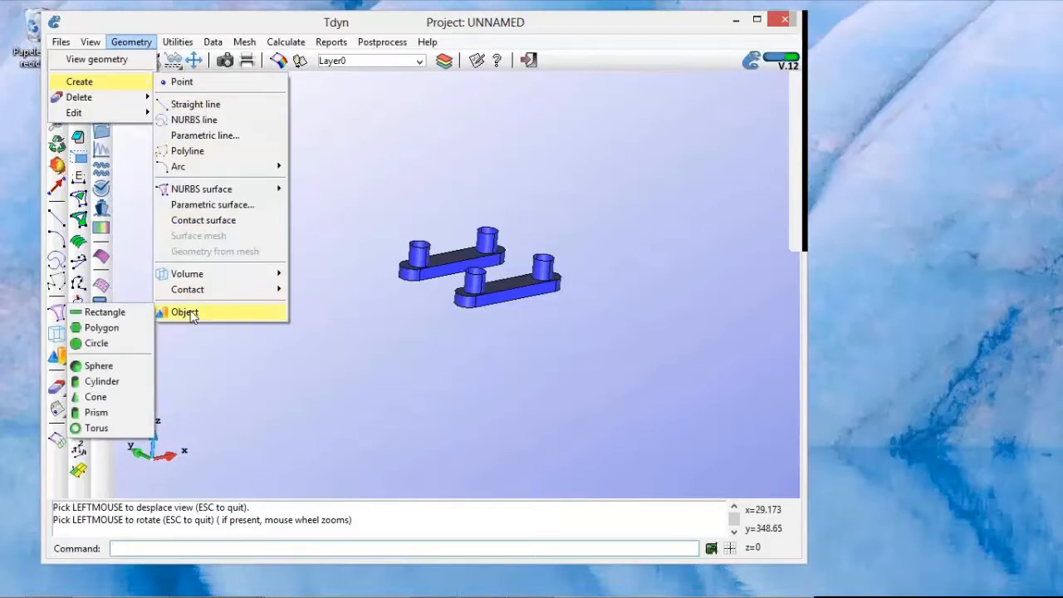
click(128, 344)
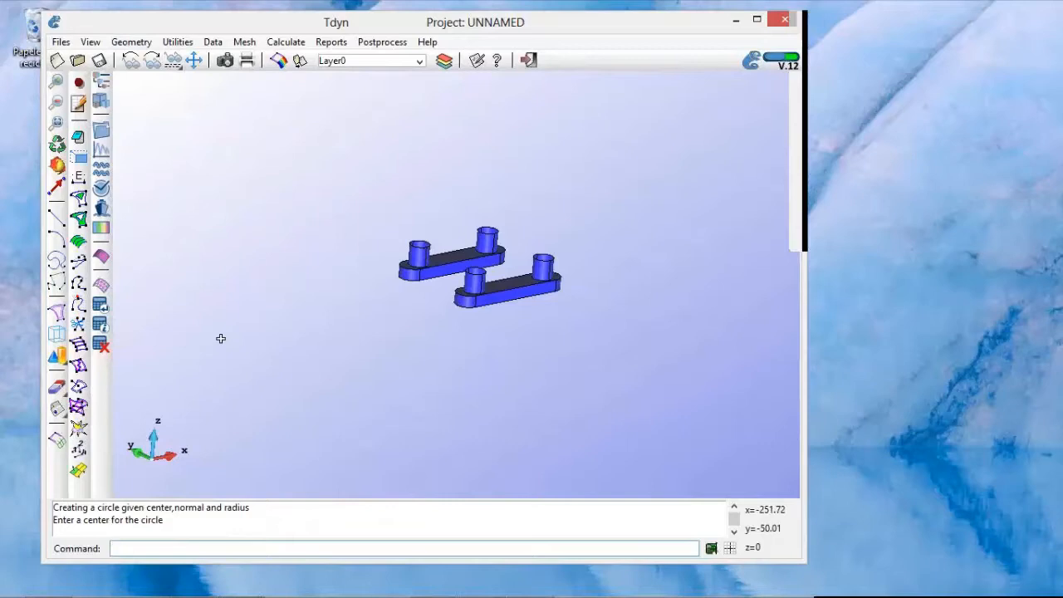
click(171, 547)
text(0 0 -120)
click(881, 96)
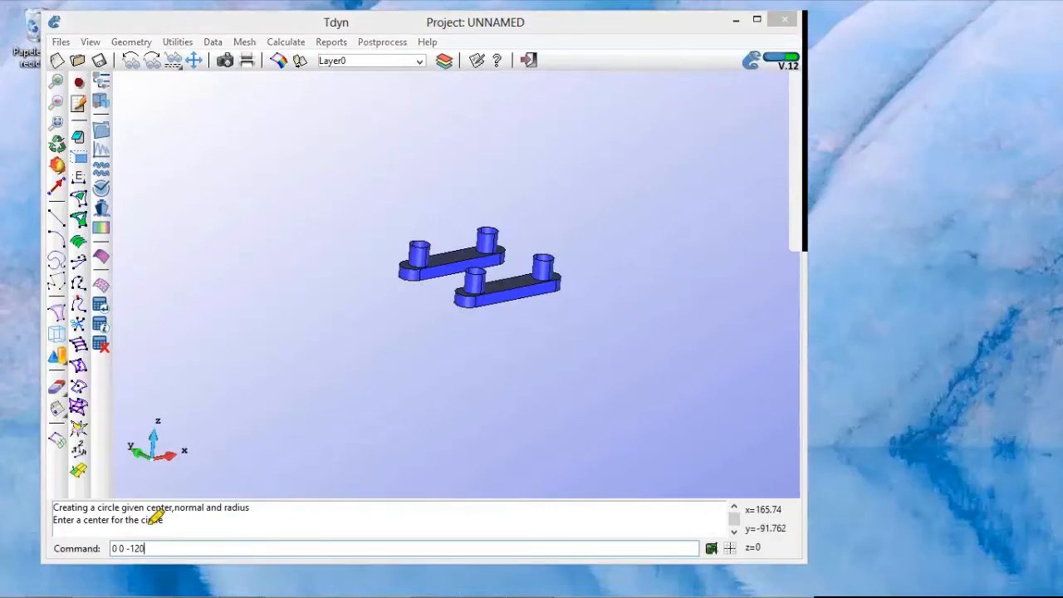
drag(111, 548, 172, 544)
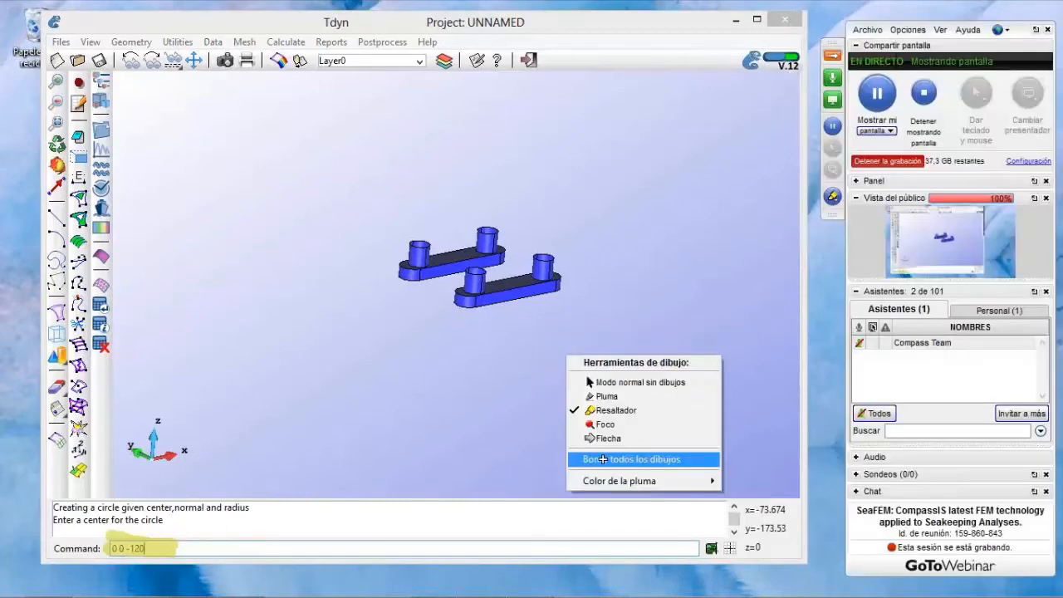
click(605, 459)
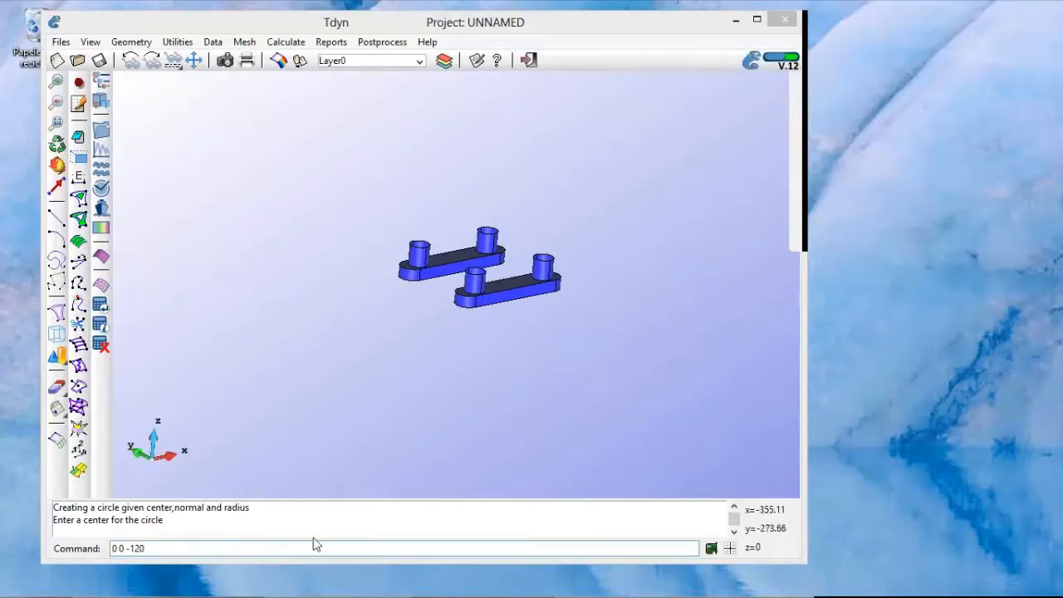
key(Return)
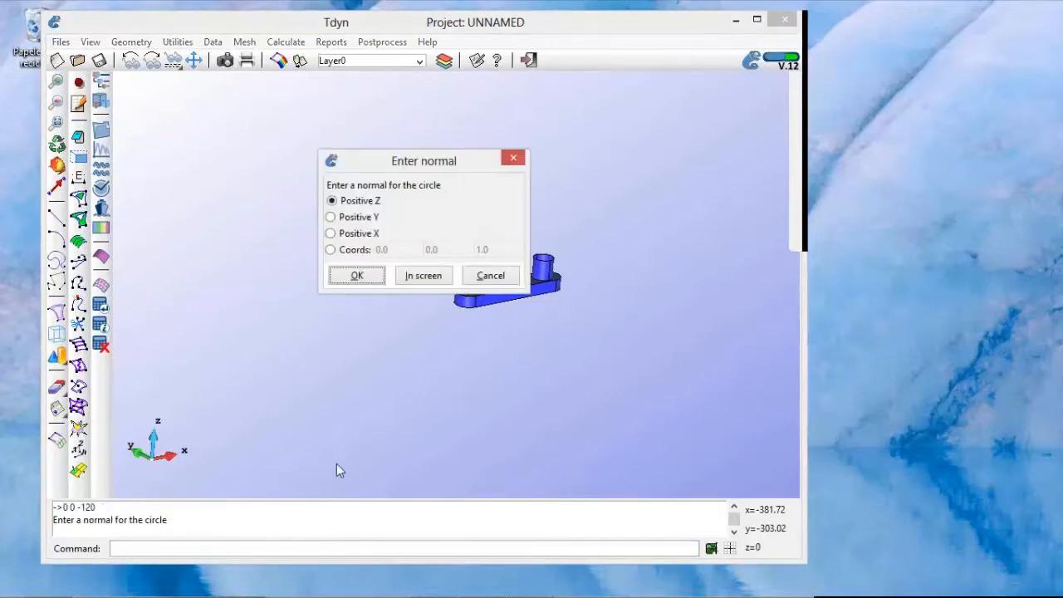
Step: Give the circle a Positive Z normal and a radius of 80
drag(426, 172, 448, 188)
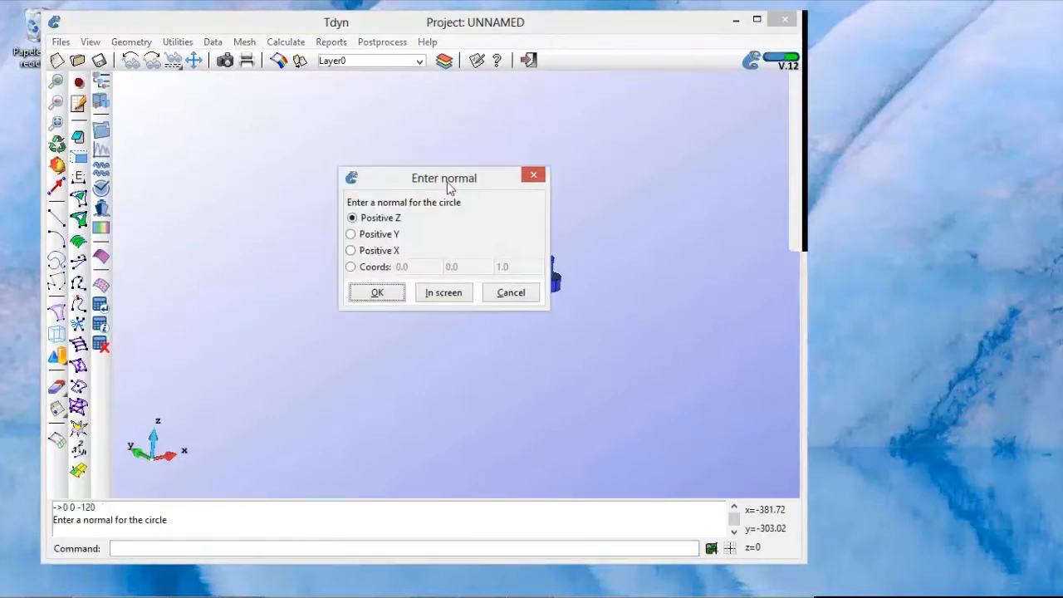
click(377, 293)
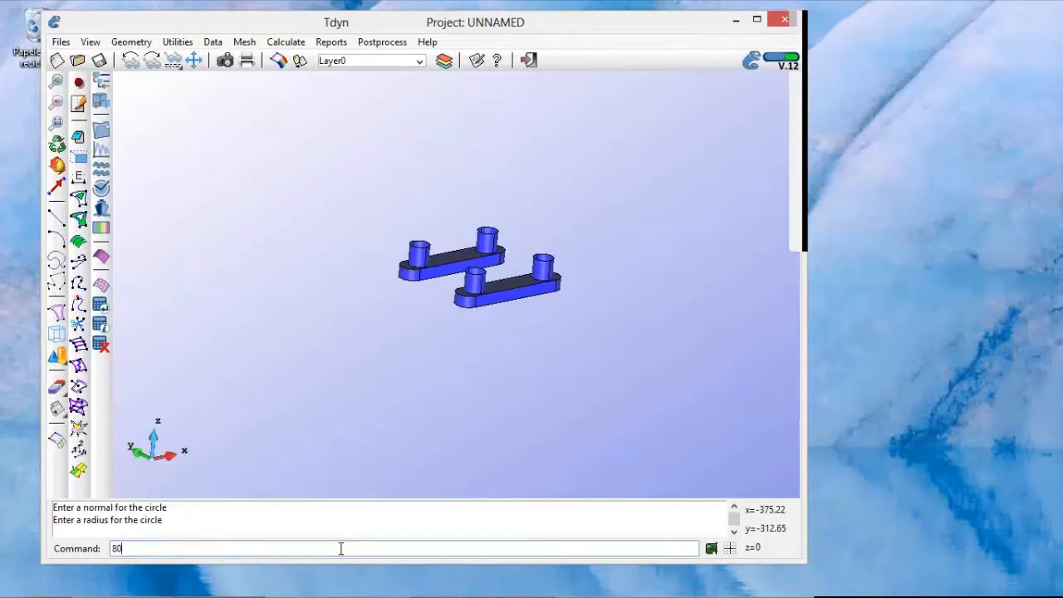
key(Return)
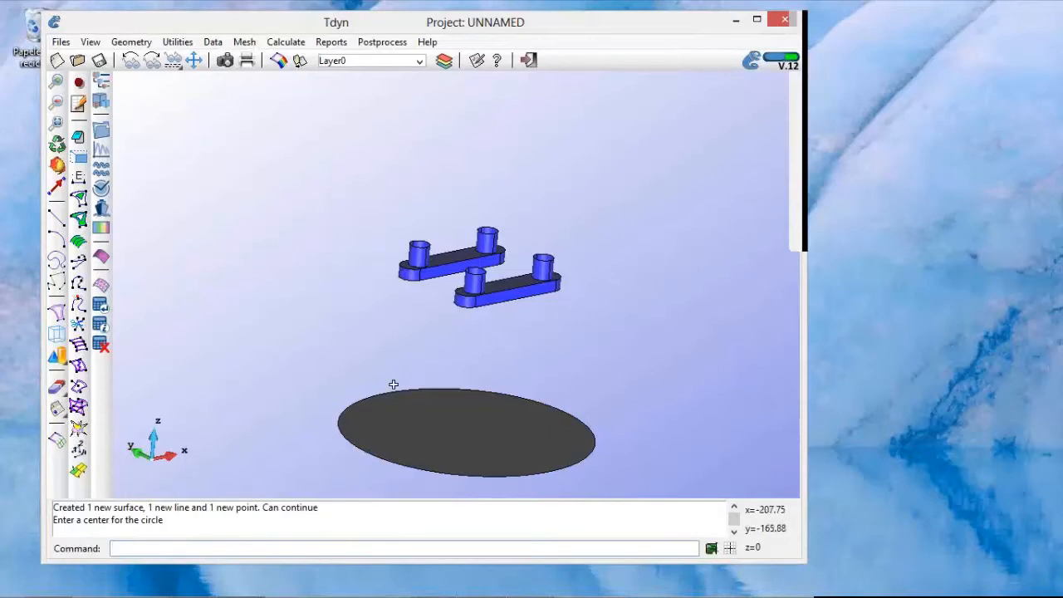
Step: Create a second circle centered at 0 0 -120 with a Positive Z normal and a radius of 1000
shift+right_drag(393, 384, 384, 302)
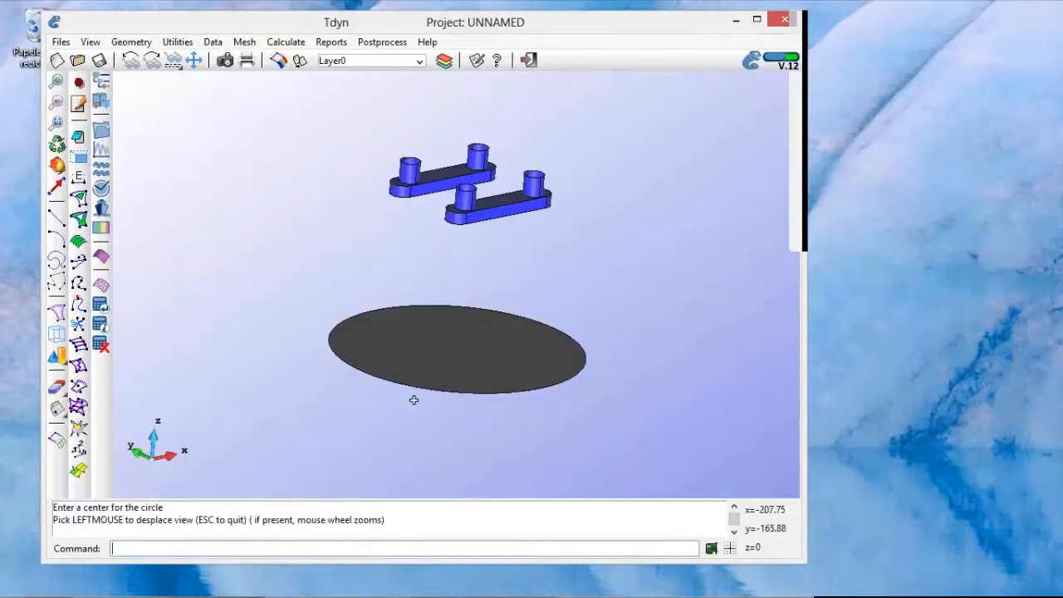
shift+drag(620, 448, 605, 443)
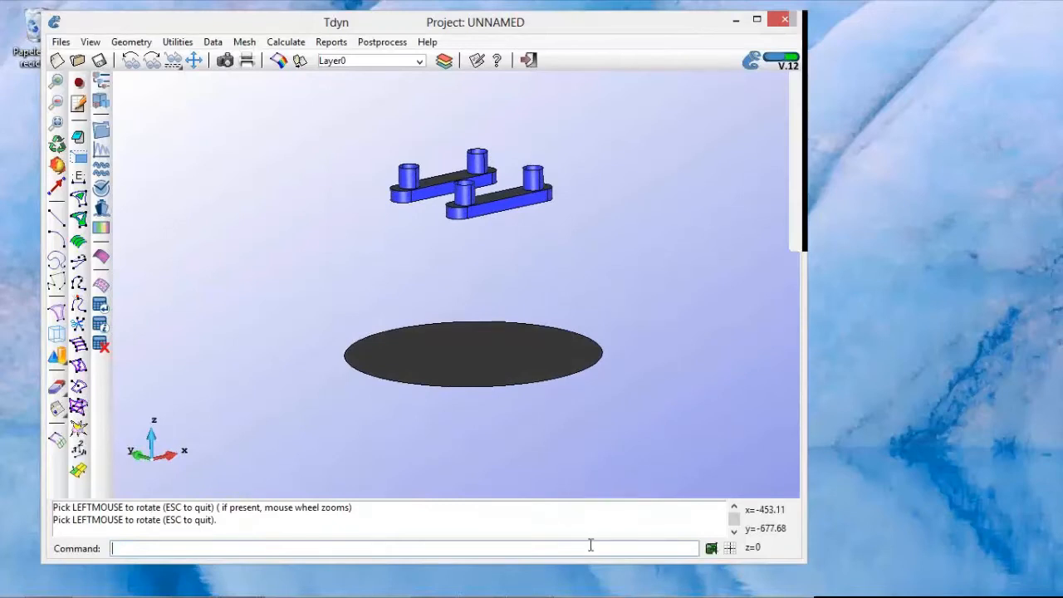
text(0 0 -120)
key(Return)
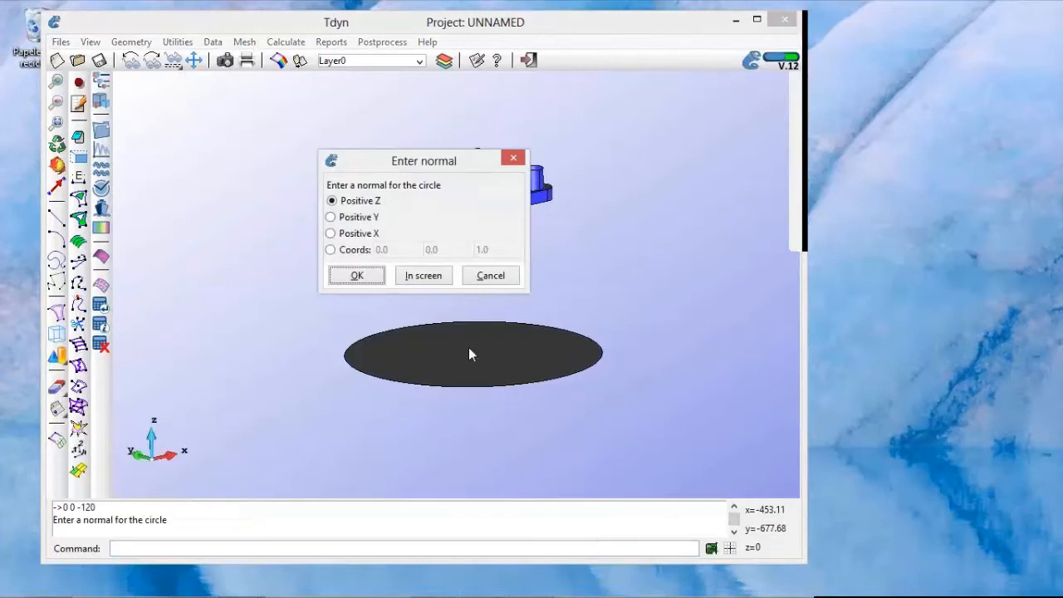
click(358, 276)
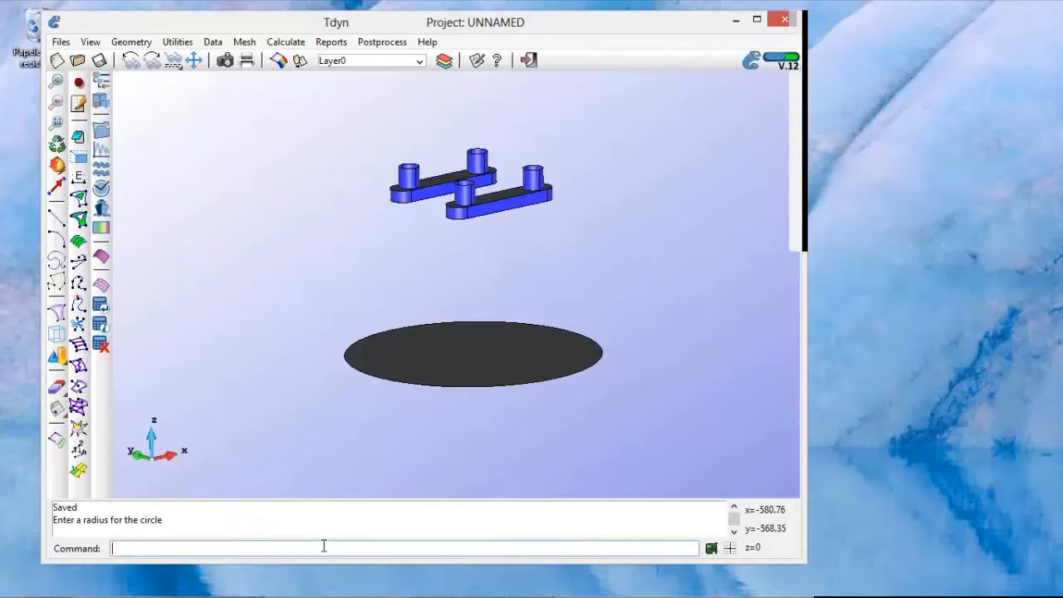
text(1000)
key(Return)
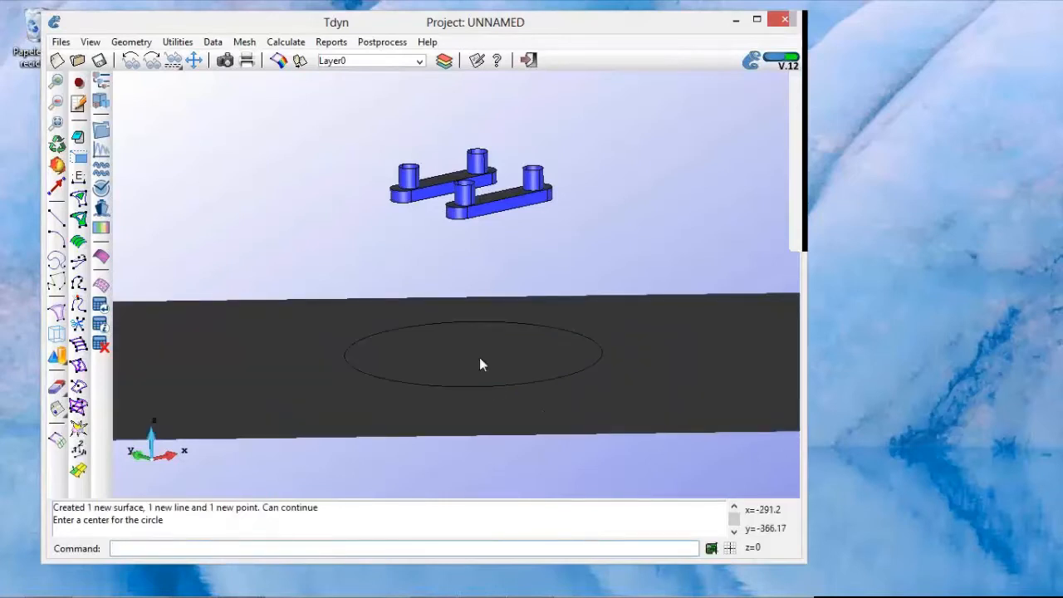
key(Escape)
Step: Examine the two concentric circles beneath the platform as a whole from different angles and zoom levels
shift+right_drag(479, 357, 494, 360)
scroll(494, 360, down, 3)
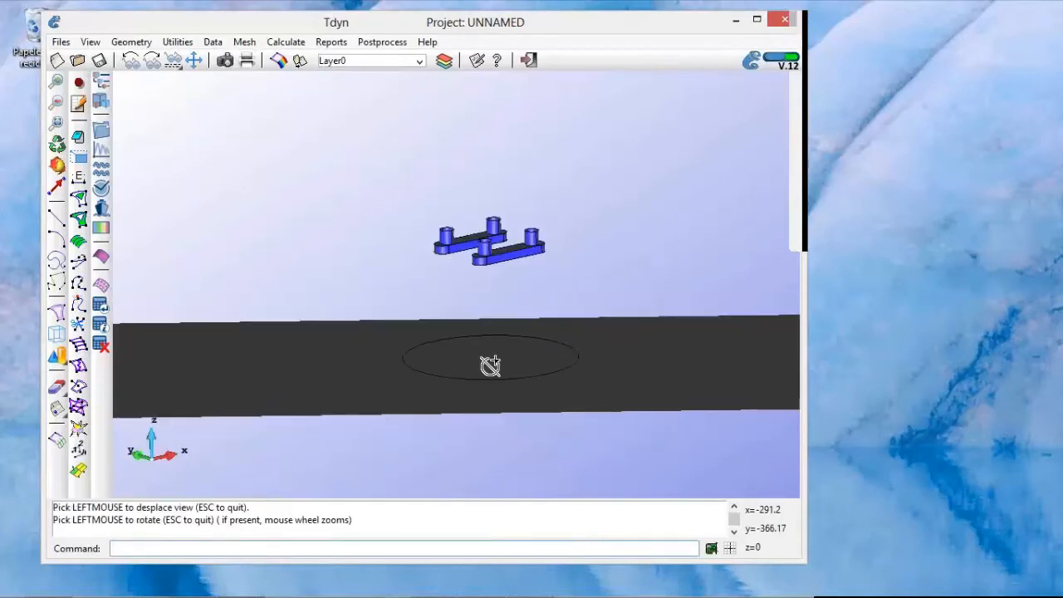
scroll(493, 361, down, 3)
click(59, 124)
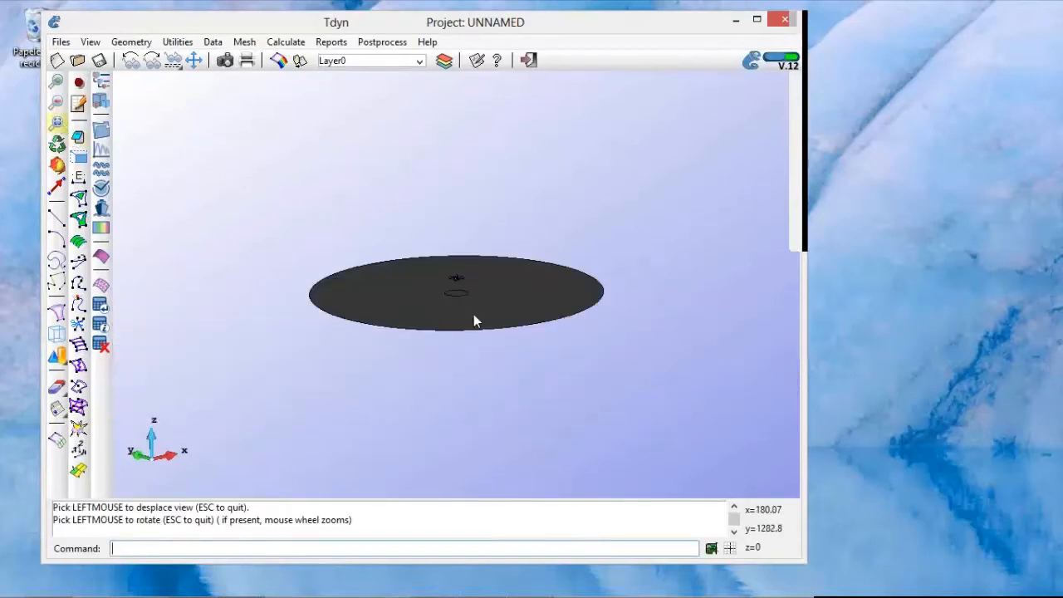
drag(458, 291, 460, 336)
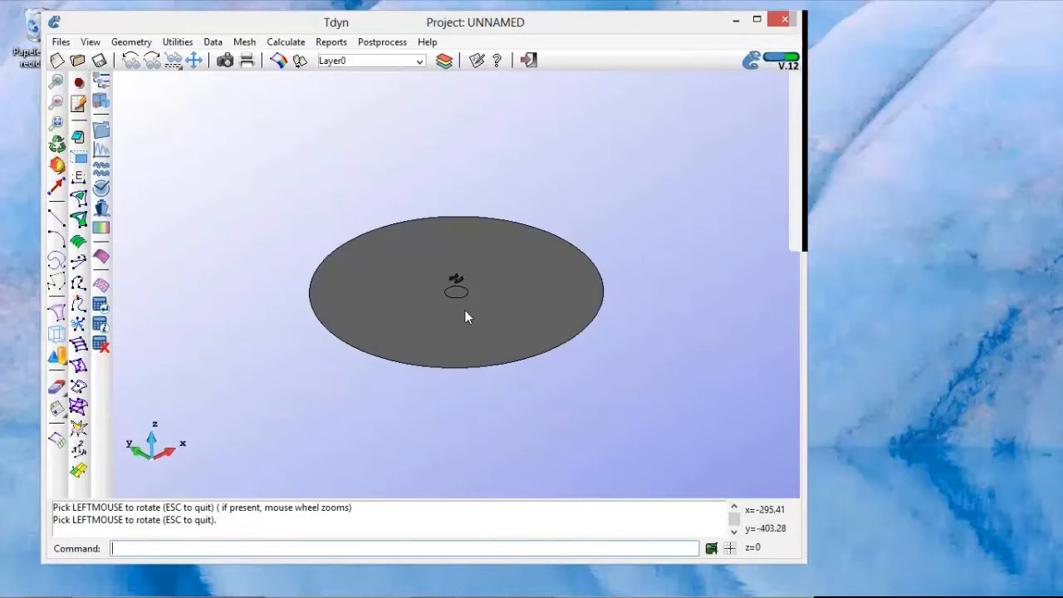
scroll(464, 315, up, 3)
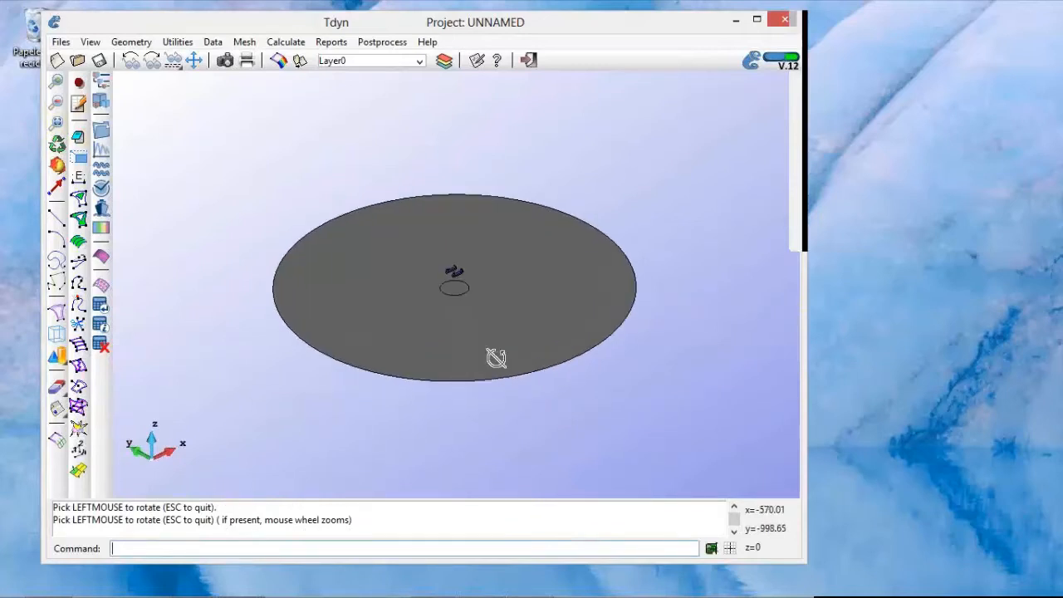
drag(496, 357, 482, 307)
scroll(459, 298, up, 3)
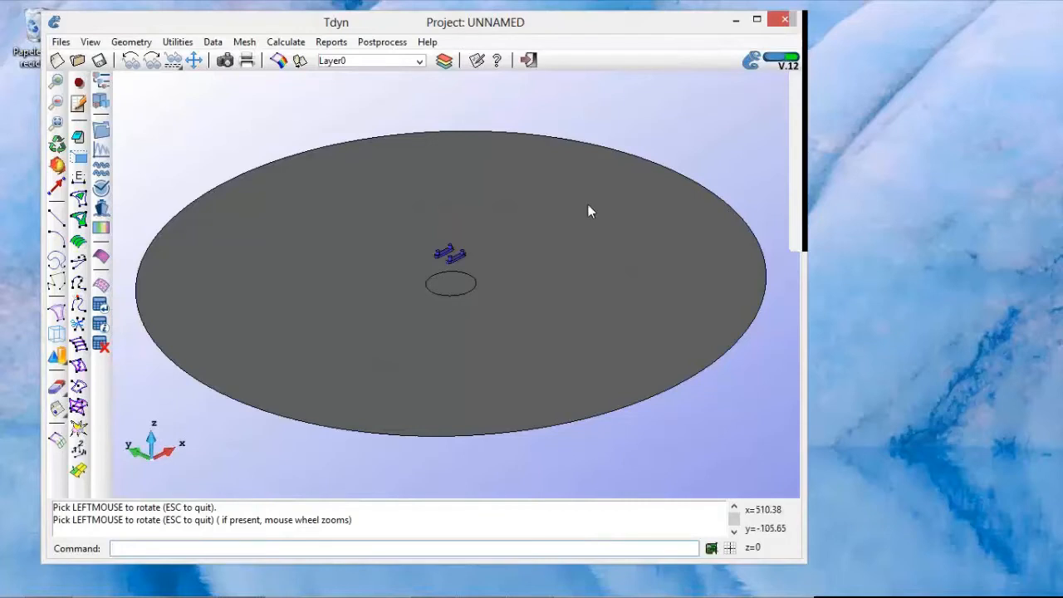
Step: Rename the layer Layer0 to ext_cylinder
click(445, 61)
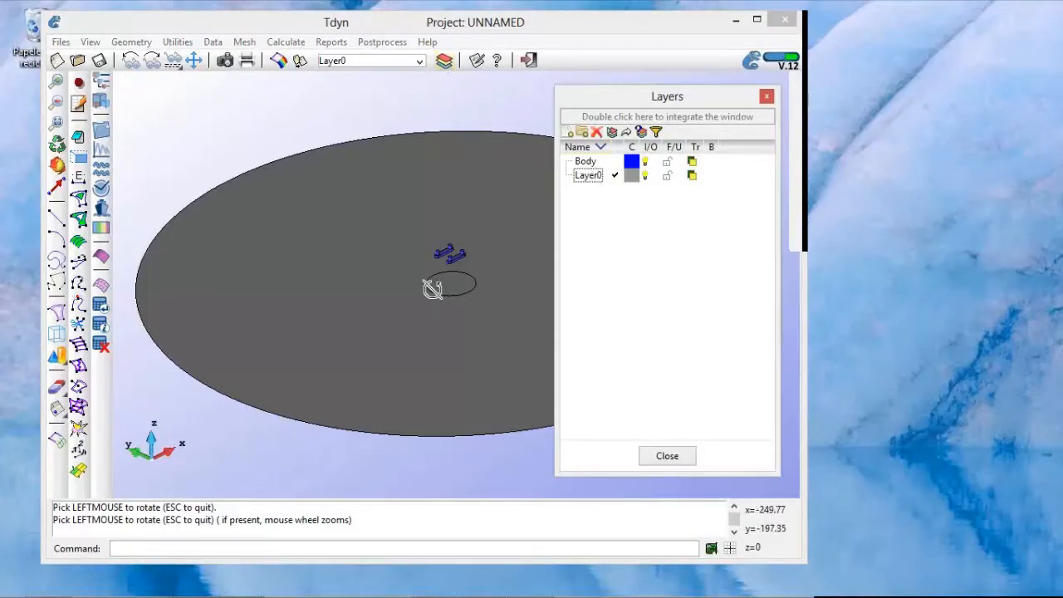
drag(427, 288, 427, 246)
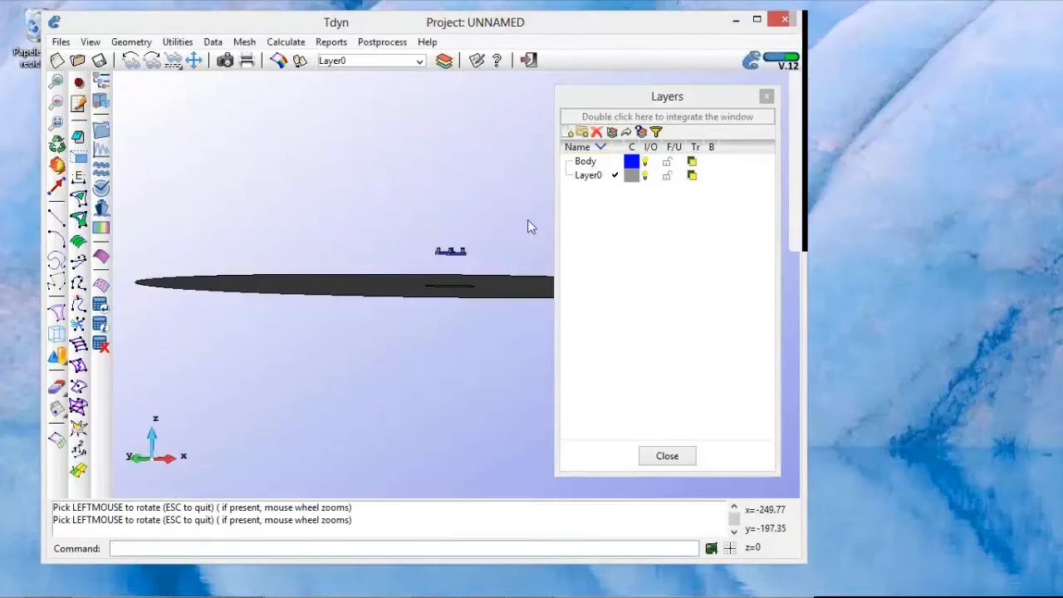
click(588, 178)
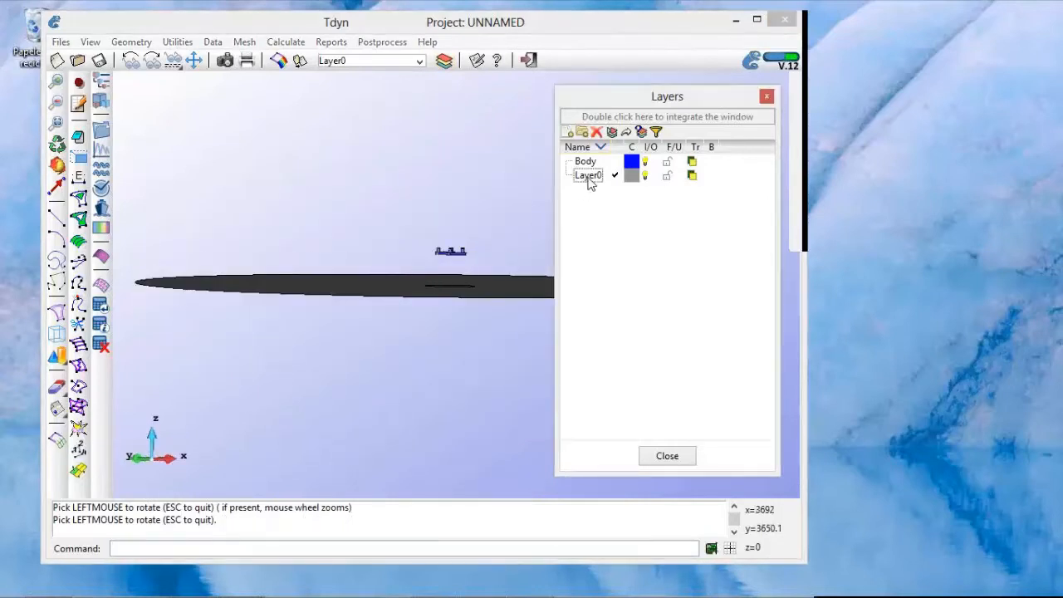
right_click(587, 180)
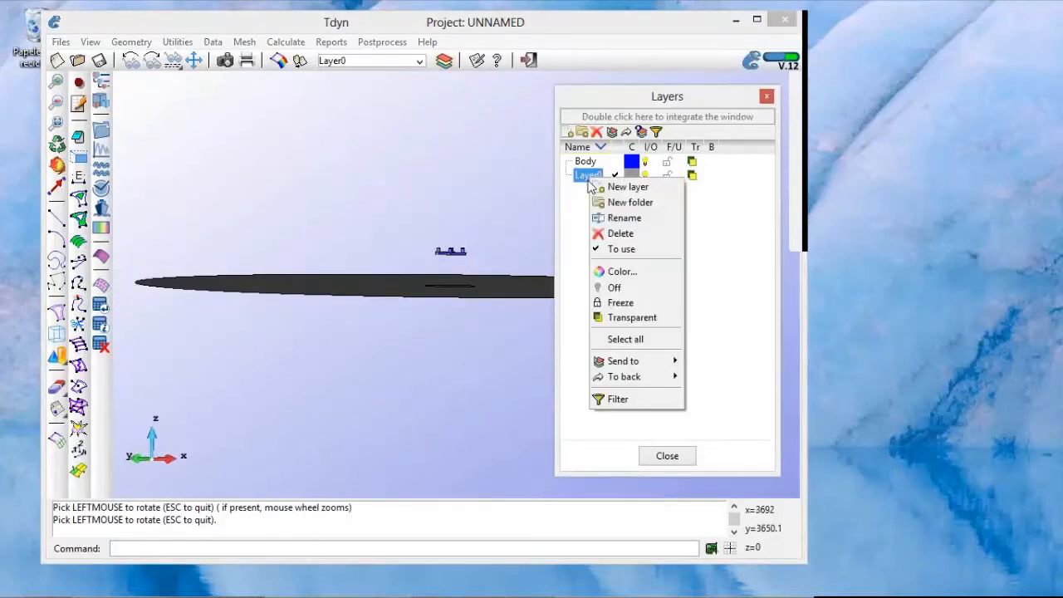
click(626, 218)
text(ext)
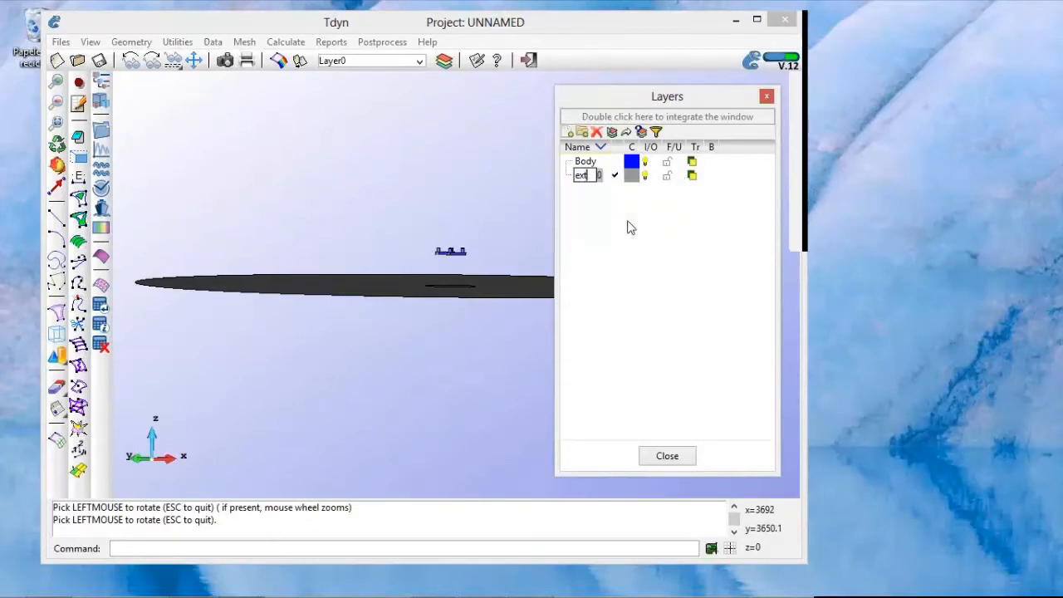
text(_cylinder)
key(Return)
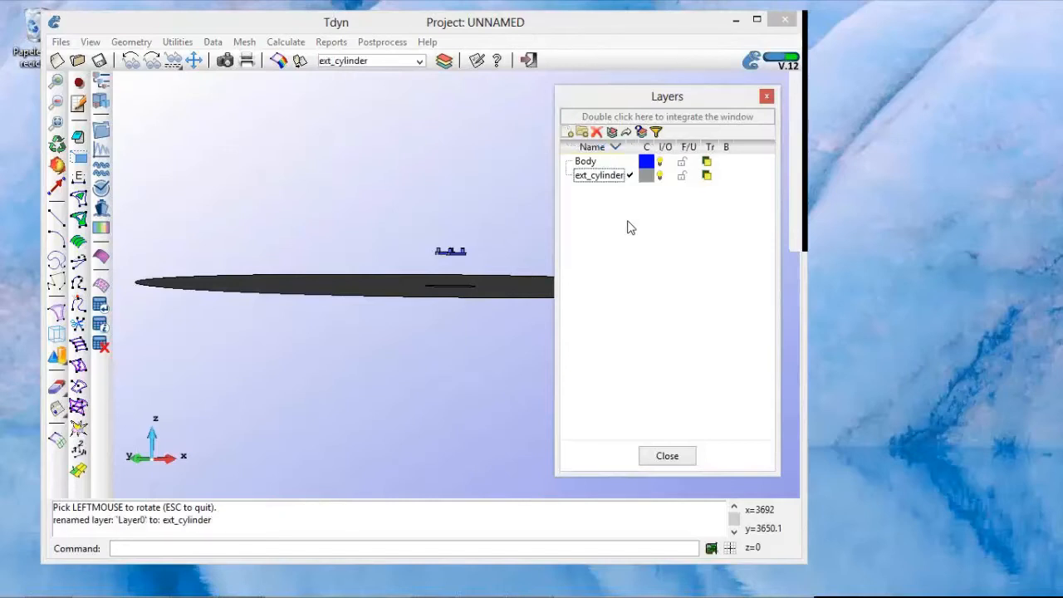
Step: Send the large circle's surface, including its lower entities, to the ext_cylinder layer
right_click(606, 176)
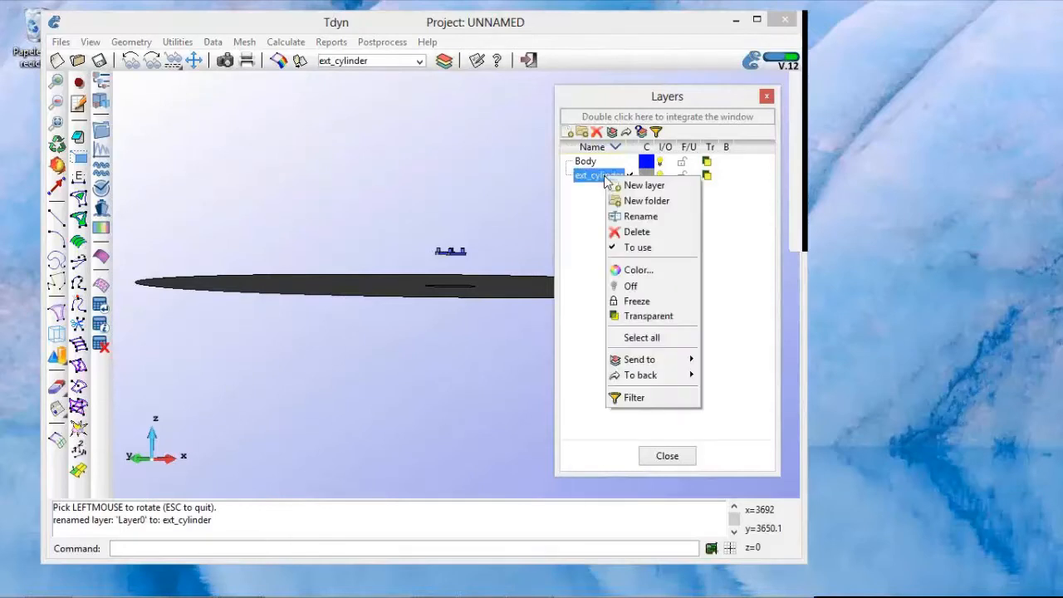
mouse_move(646, 366)
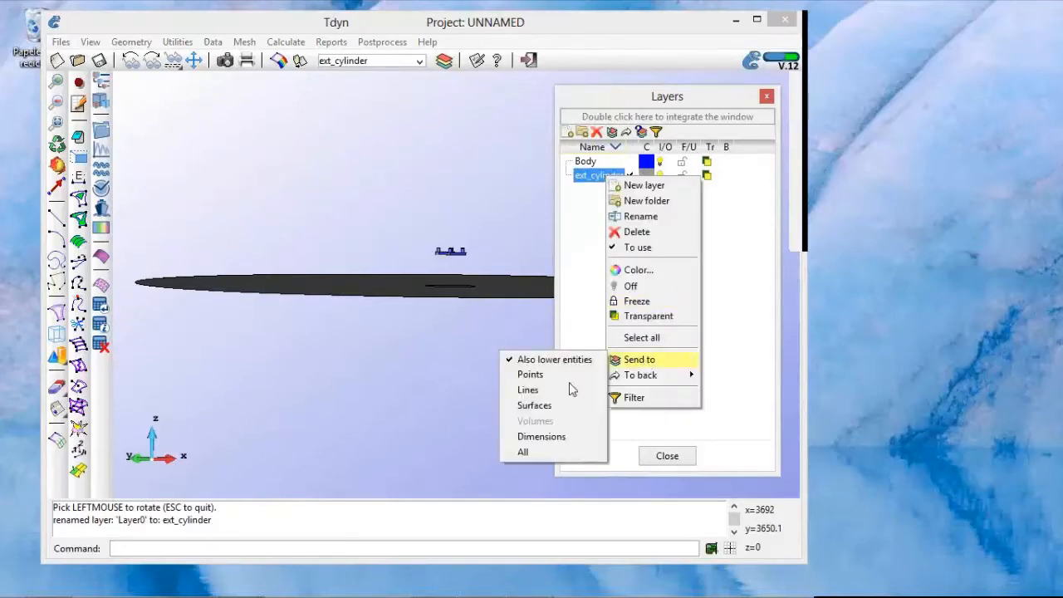
key(Return)
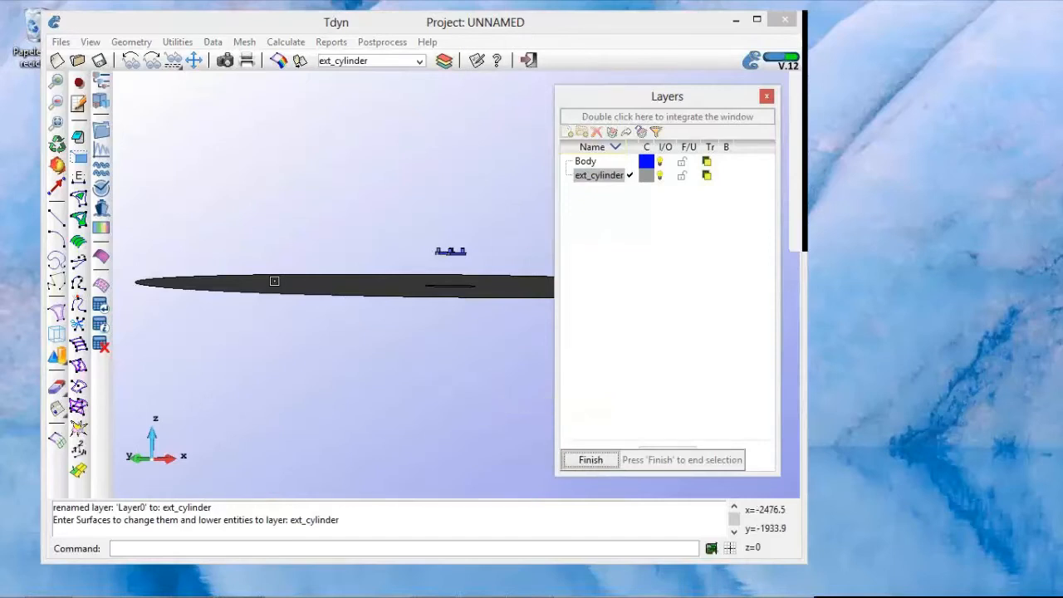
click(274, 280)
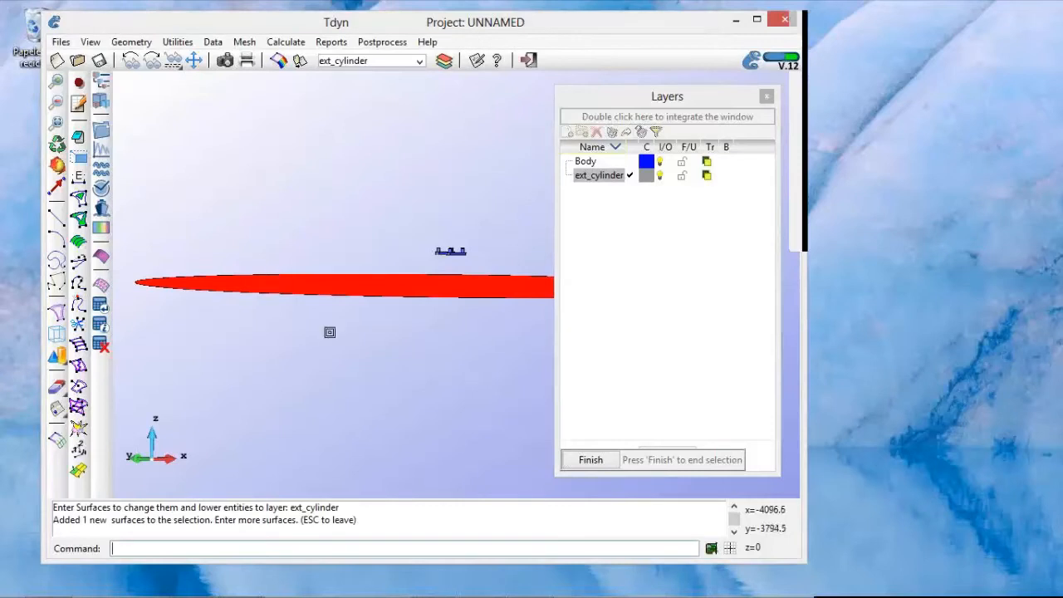
shift+drag(325, 352, 334, 356)
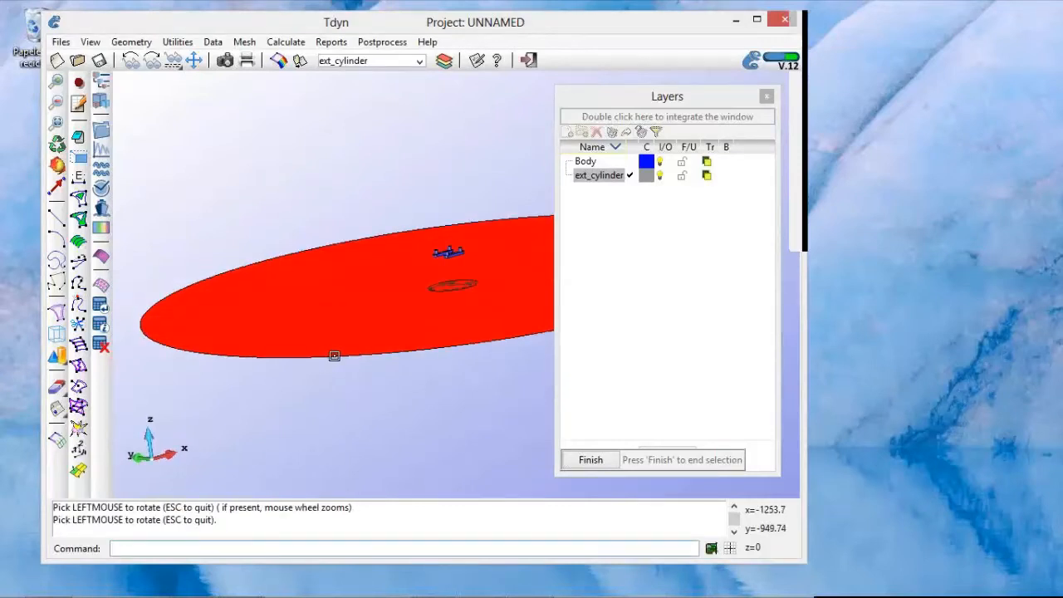
key(Escape)
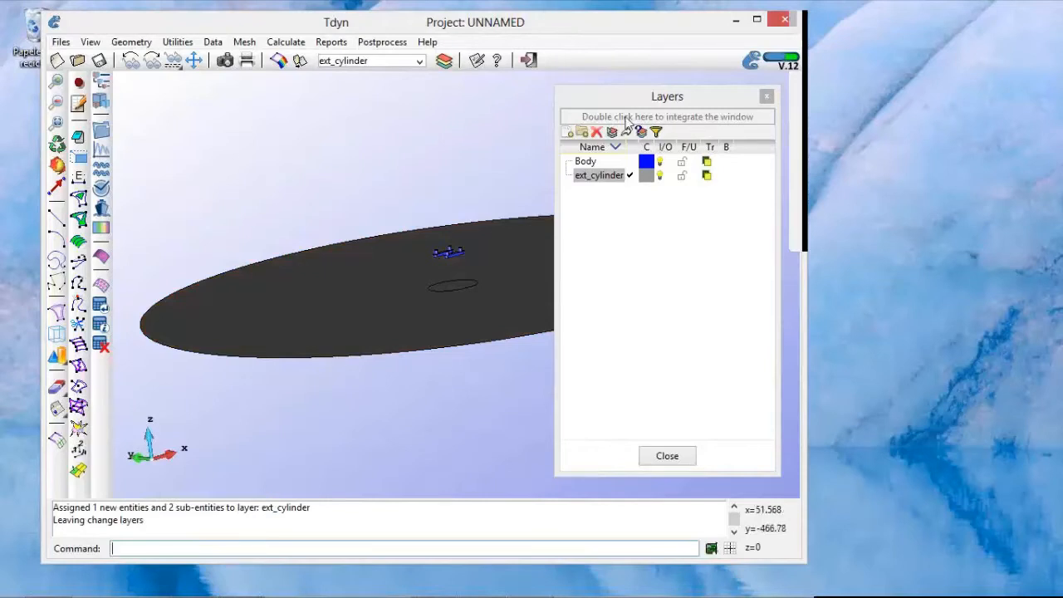
Step: Switch the model's rendering to Normal and orient the view so both circles' outlines can be picked
drag(649, 101, 665, 101)
middle_drag(495, 320, 459, 304)
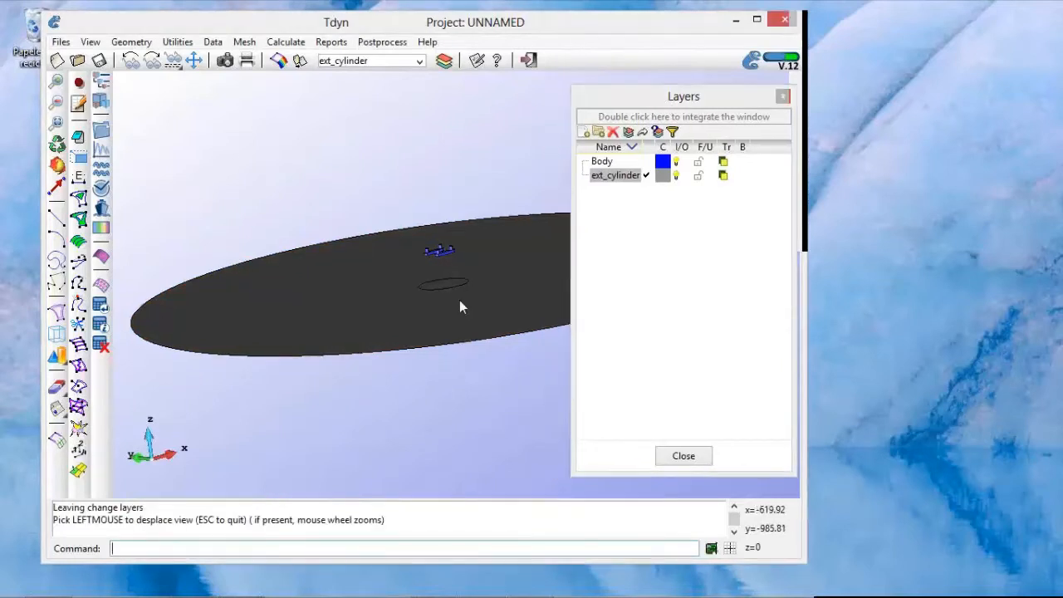
drag(451, 338, 481, 393)
right_click(439, 315)
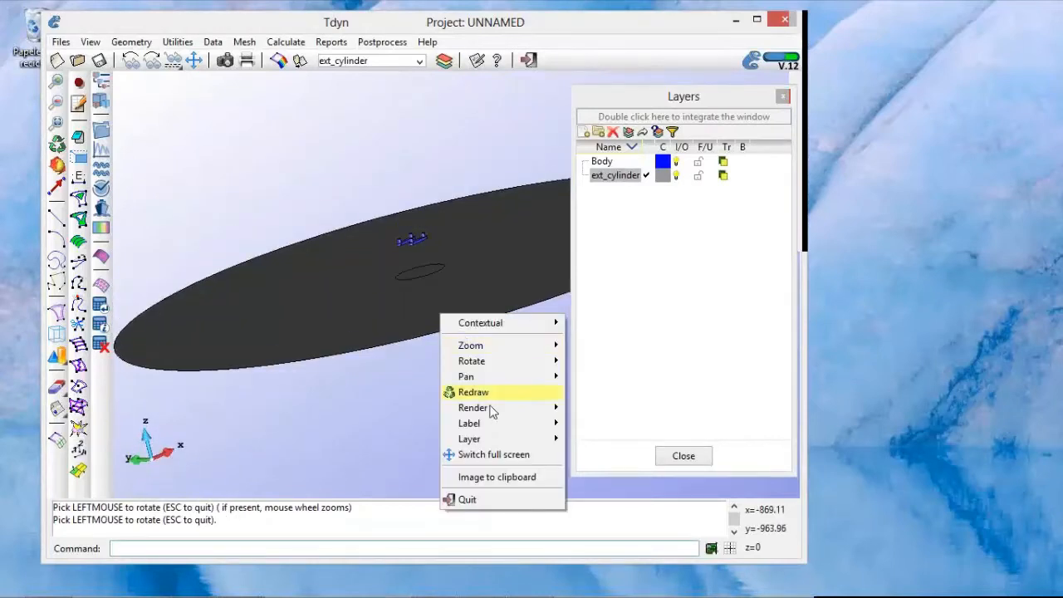
mouse_move(491, 412)
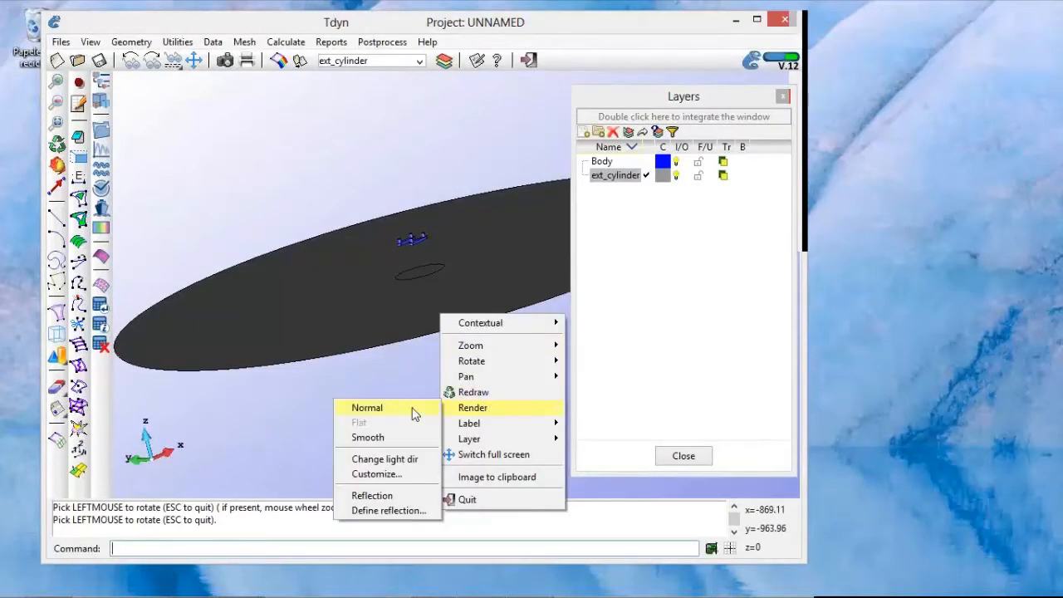
click(412, 408)
shift+drag(484, 289, 489, 282)
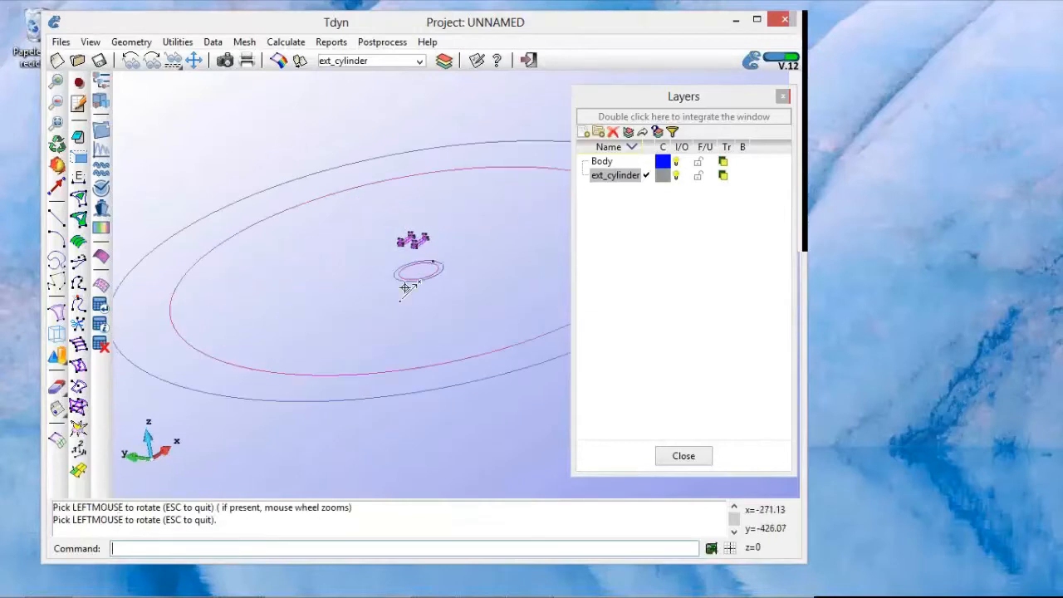
shift+right_drag(405, 288, 405, 287)
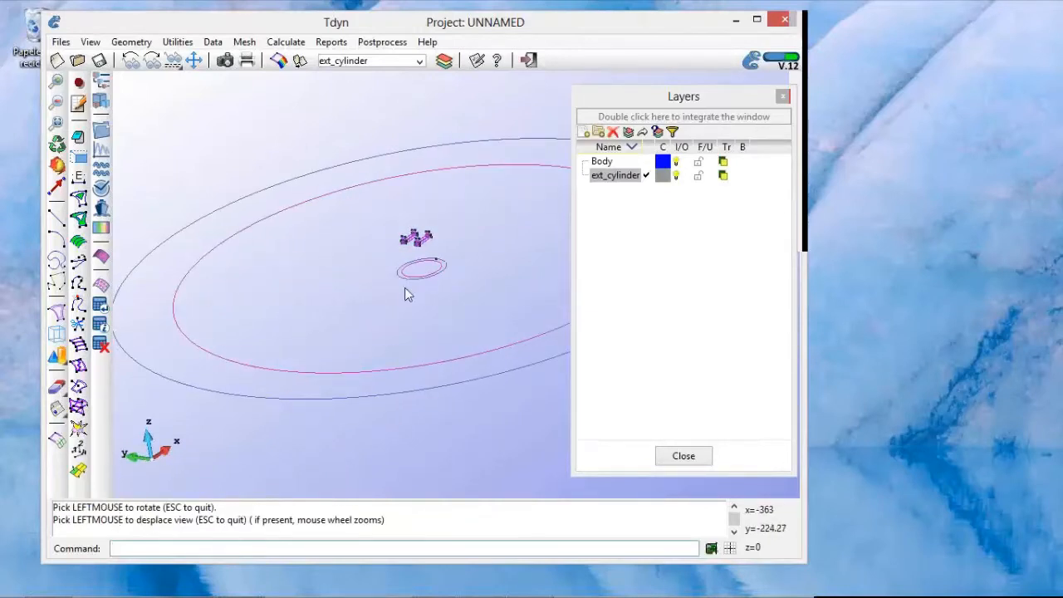
Step: Create a new layer named int_cylinder
click(585, 134)
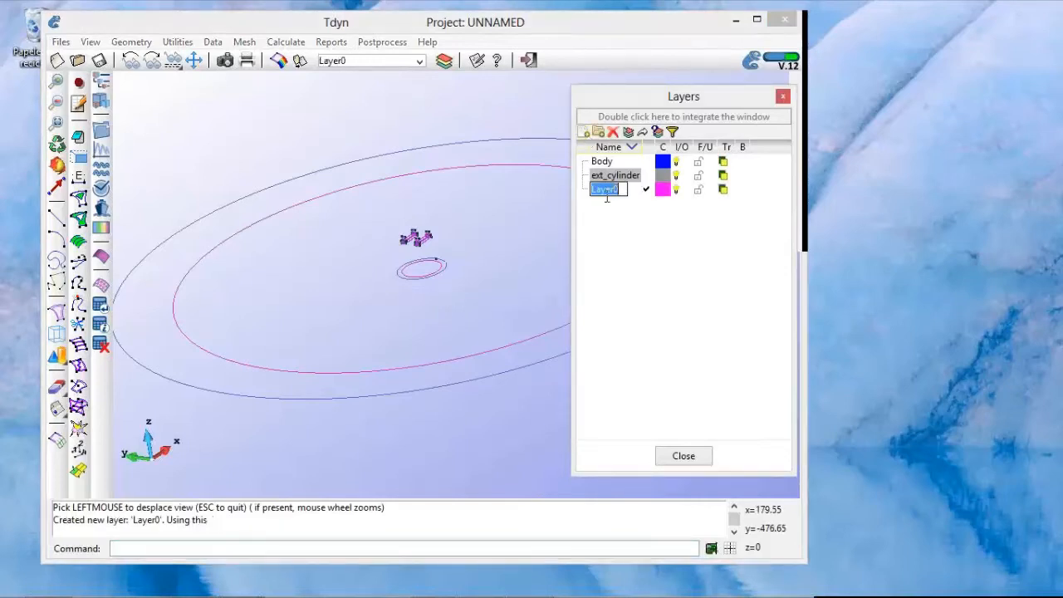
text(int_cylinder)
key(Return)
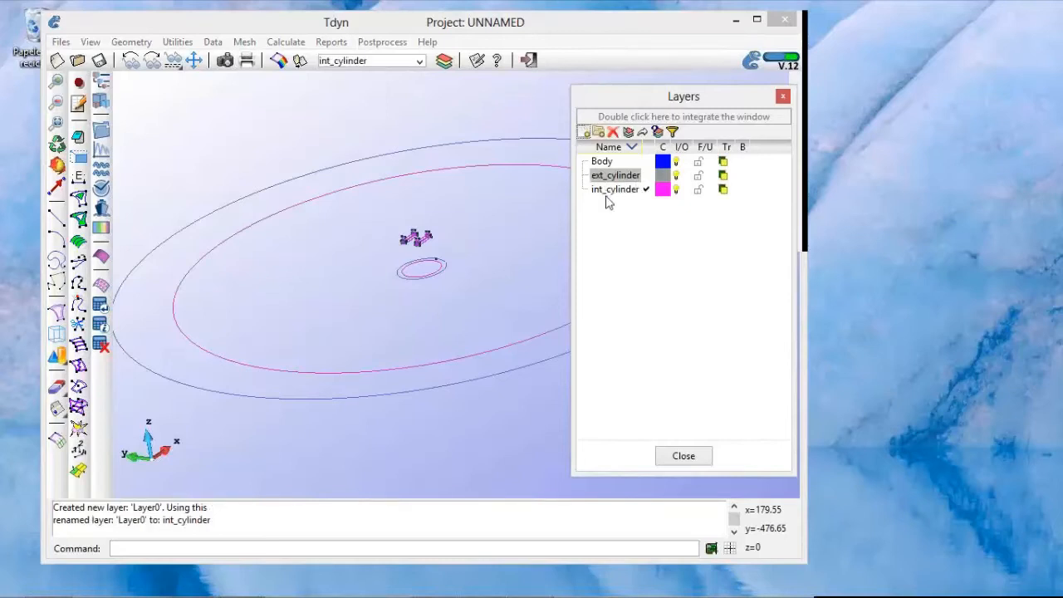
Step: Send the small inner circle's surface, including its lower entities, to the int_cylinder layer
click(611, 194)
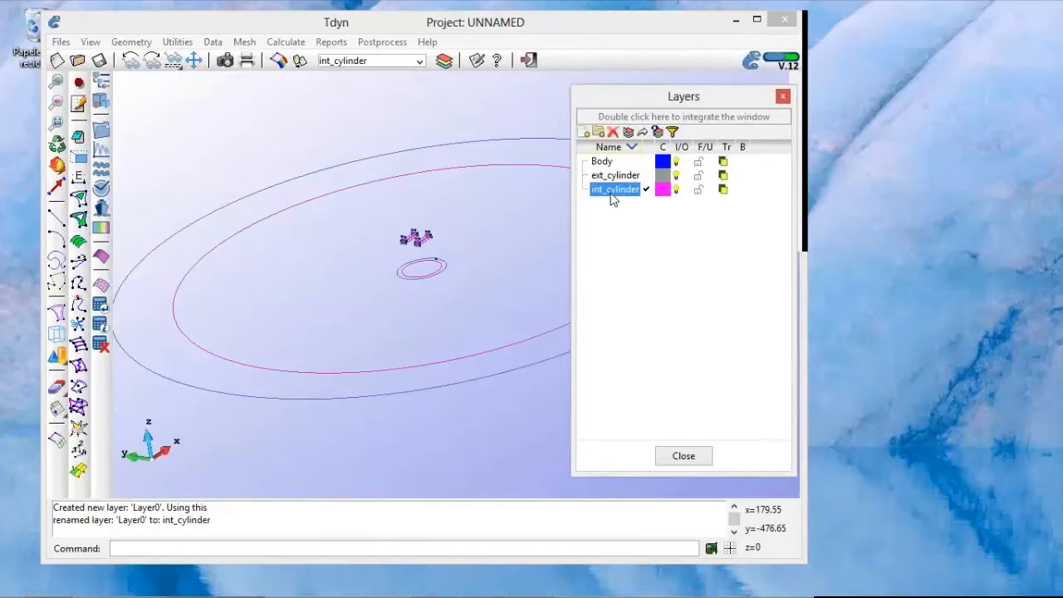
right_click(611, 198)
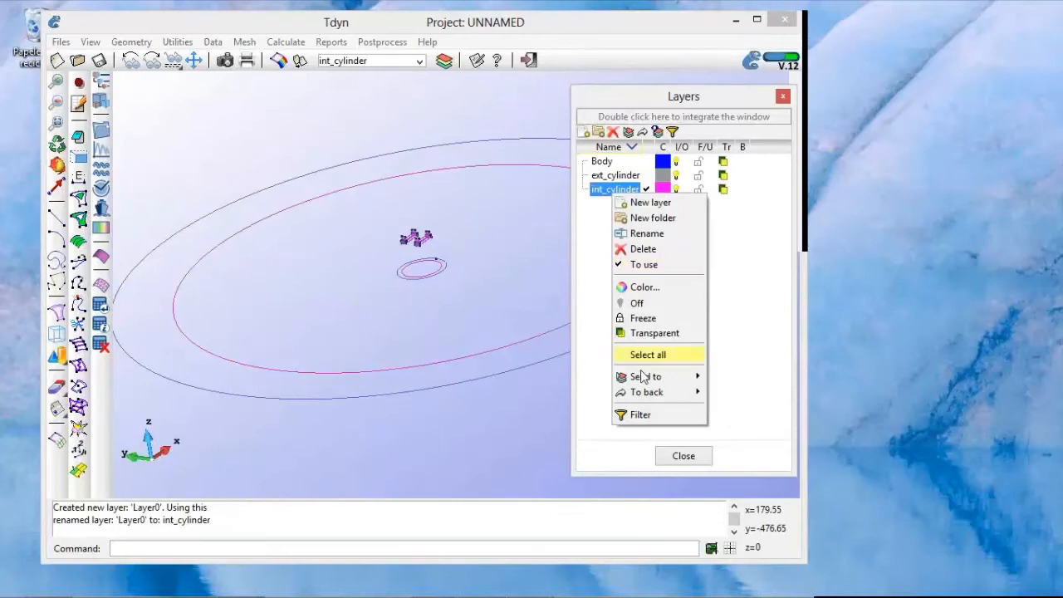
mouse_move(642, 380)
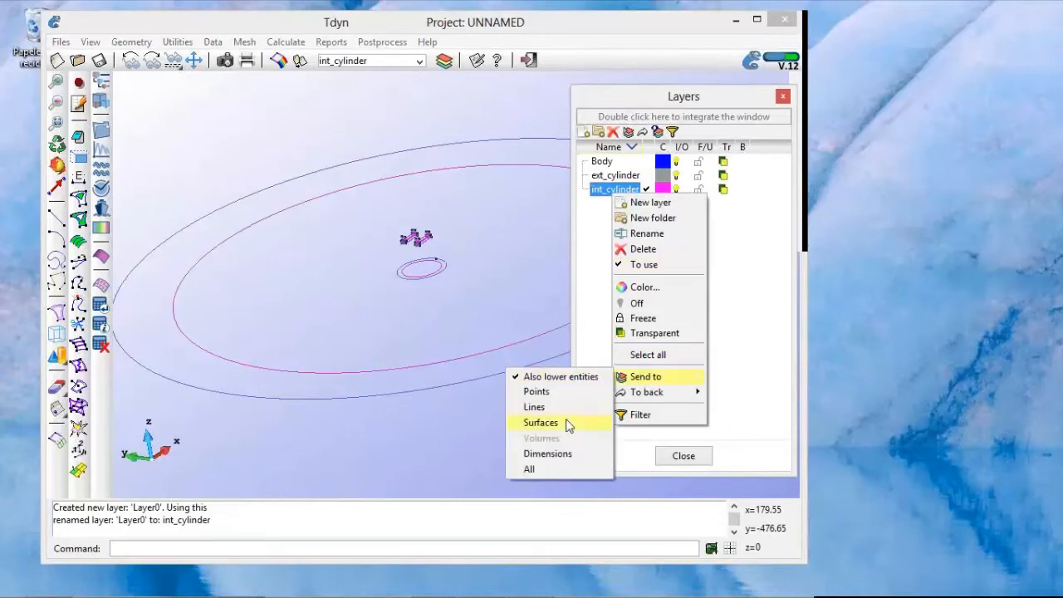
click(540, 423)
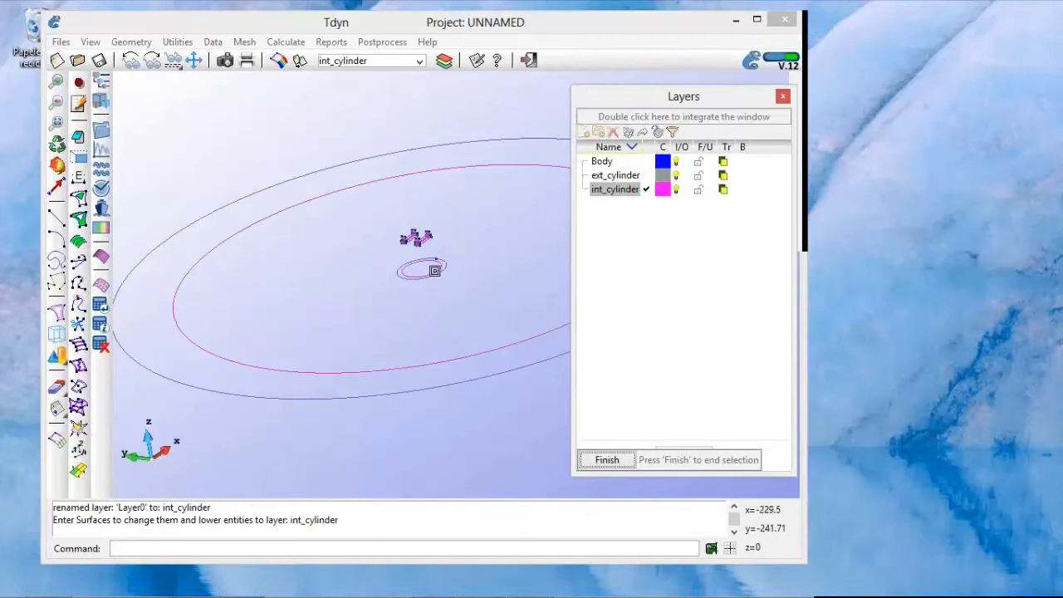
click(434, 270)
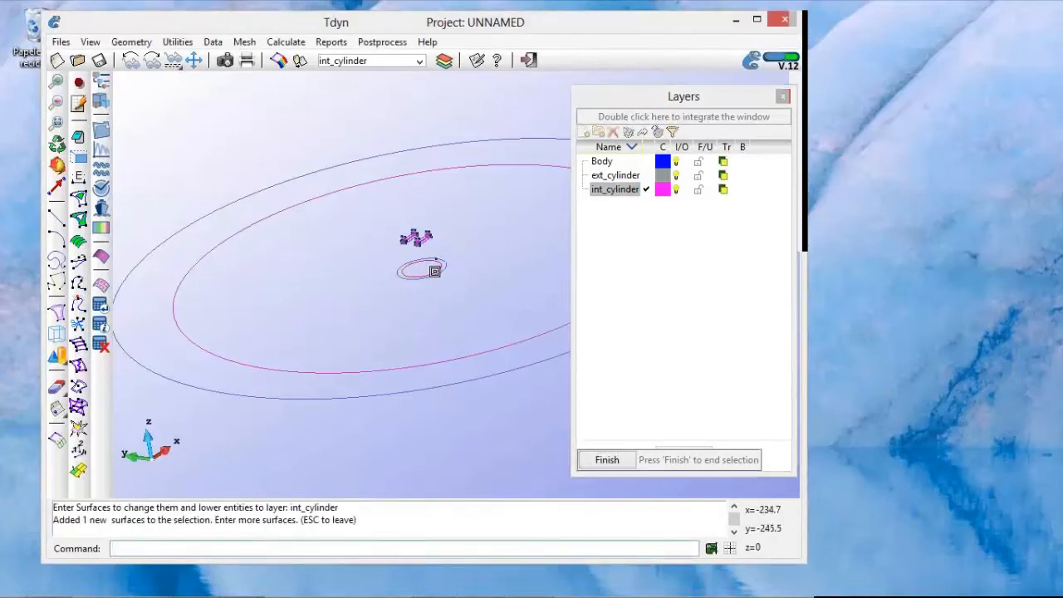
key(Escape)
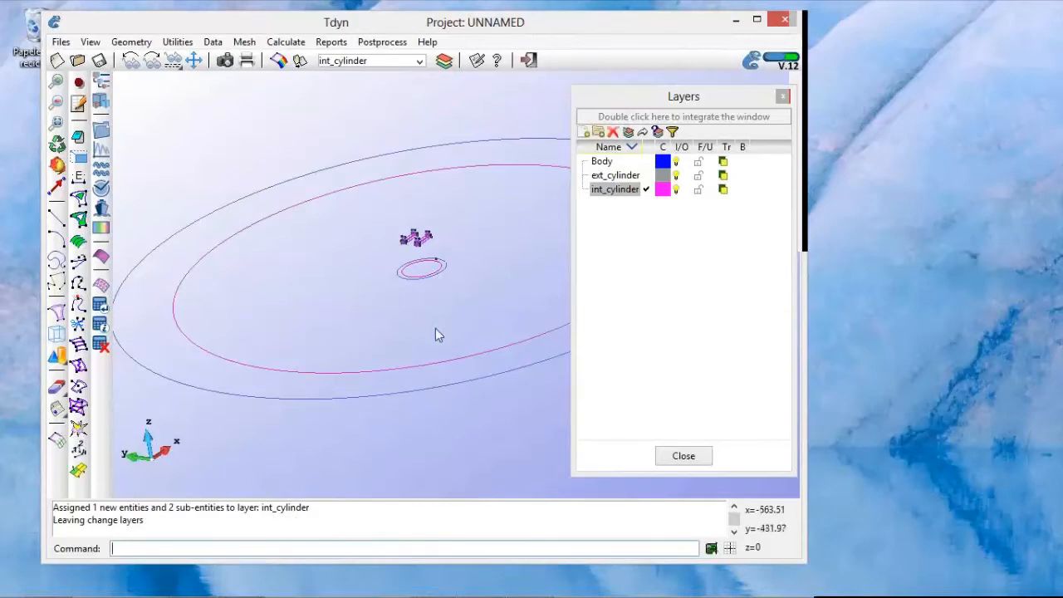
Step: Hide the Body layer to check which geometry it contains, and show it again
mouse_move(429, 330)
shift+mouse_down()
mouse_move(430, 321)
mouse_move(430, 334)
shift+mouse_up()
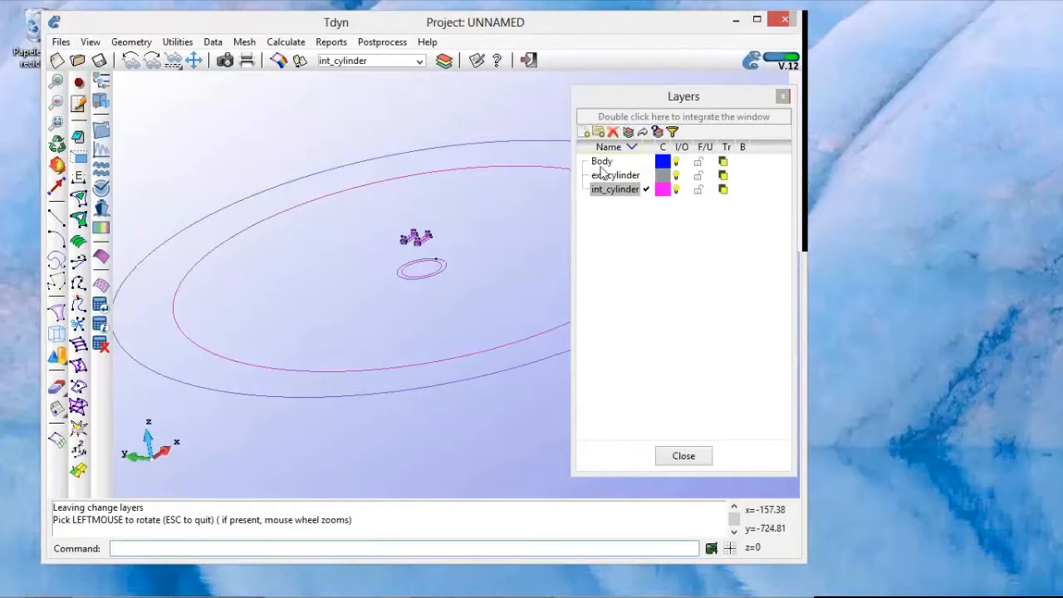
click(601, 161)
drag(493, 296, 449, 292)
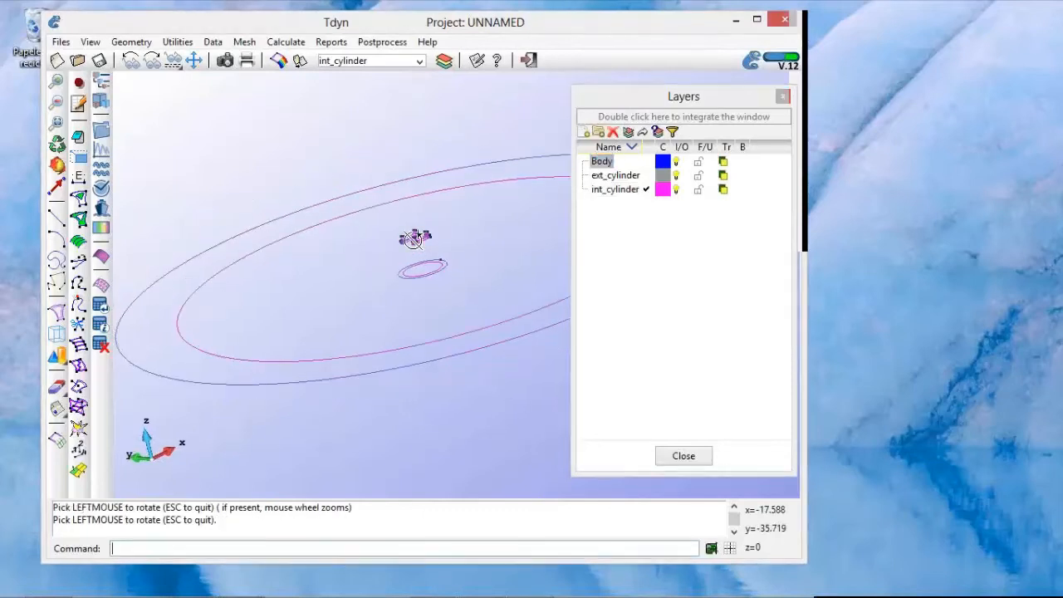
scroll(412, 255, up, 4)
scroll(414, 255, up, 1)
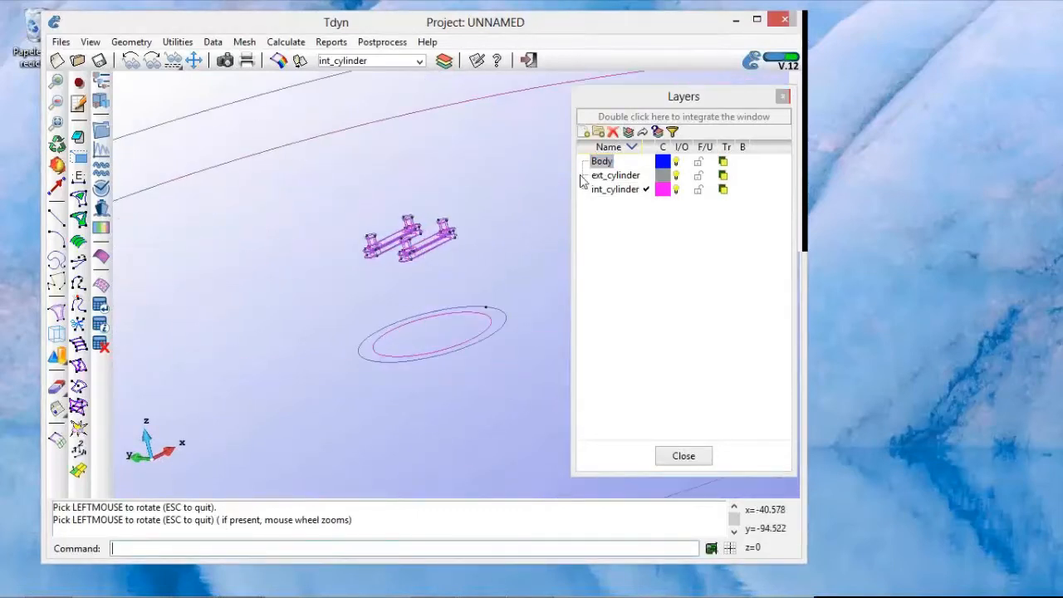
click(677, 163)
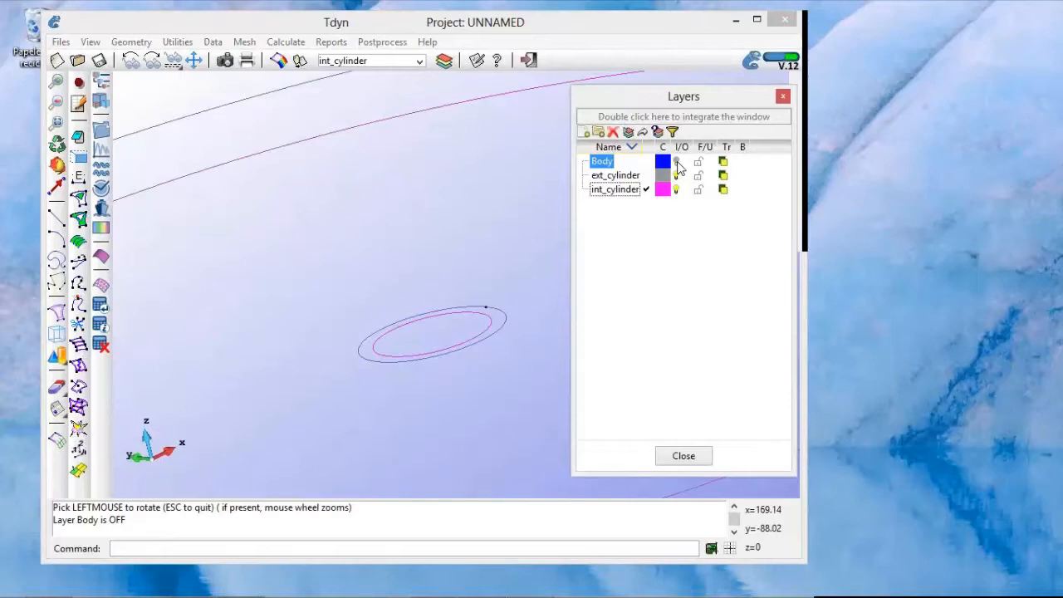
click(677, 163)
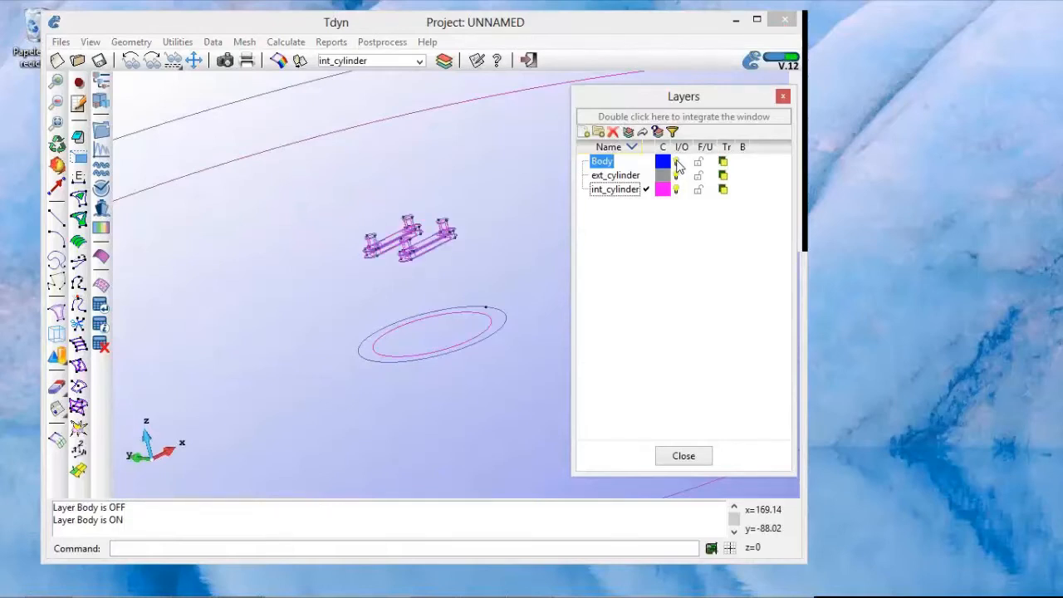
Step: Create a new layer named free_surface
click(585, 132)
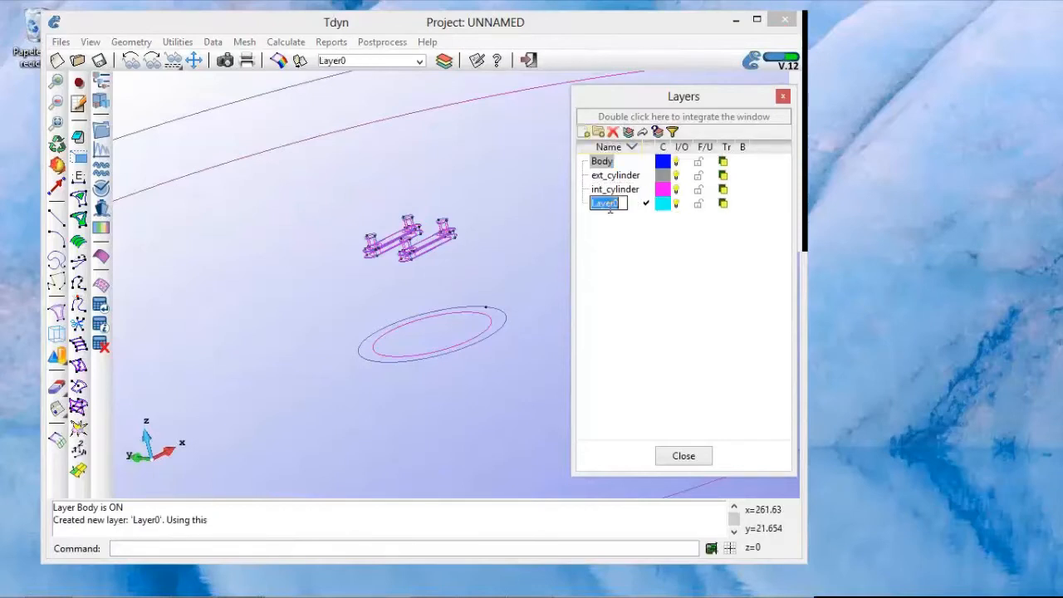
text(free)
text(_sr)
text(rface)
key(Return)
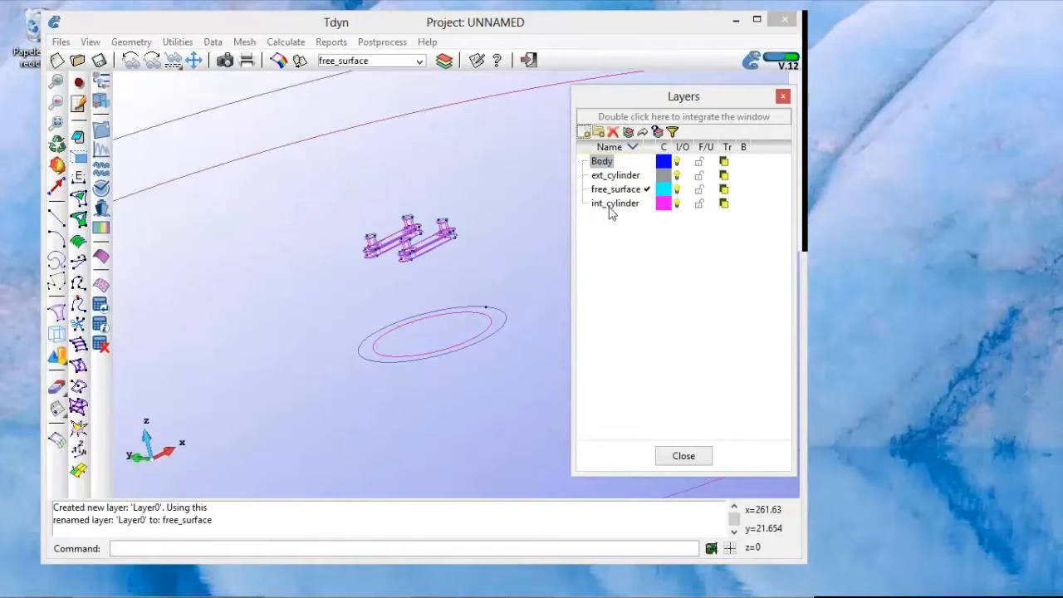
Step: Create a new layer named int_volume
click(586, 134)
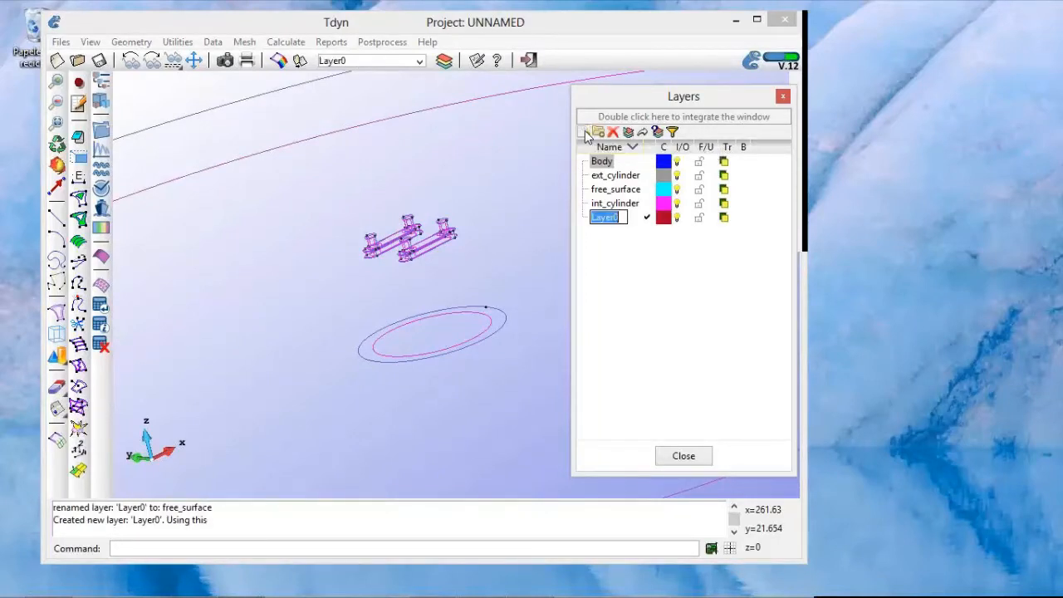
text(int_volume)
key(Return)
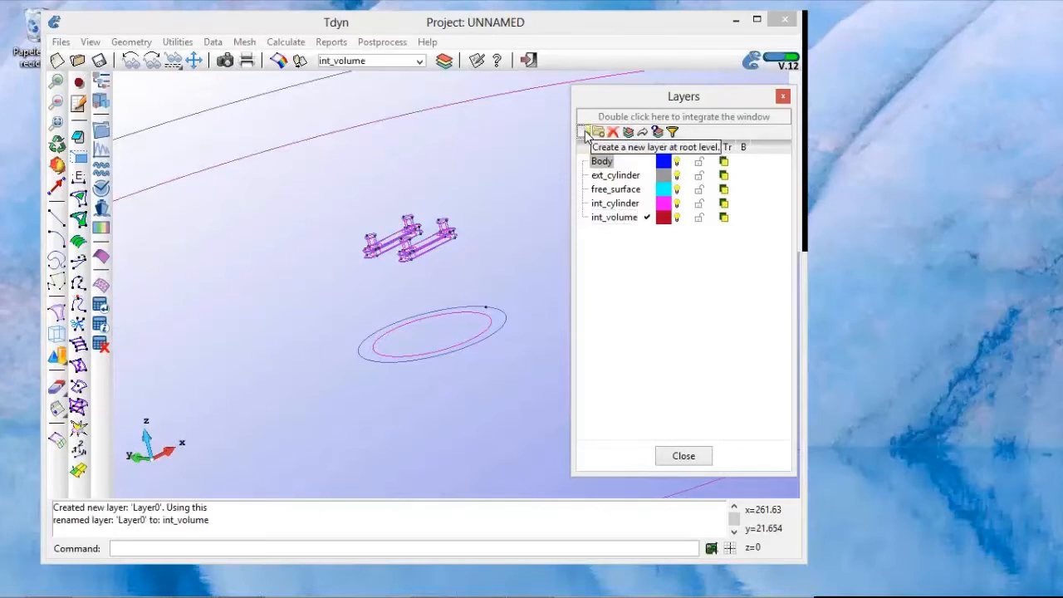
Step: Create a new layer named ext_volume
click(625, 221)
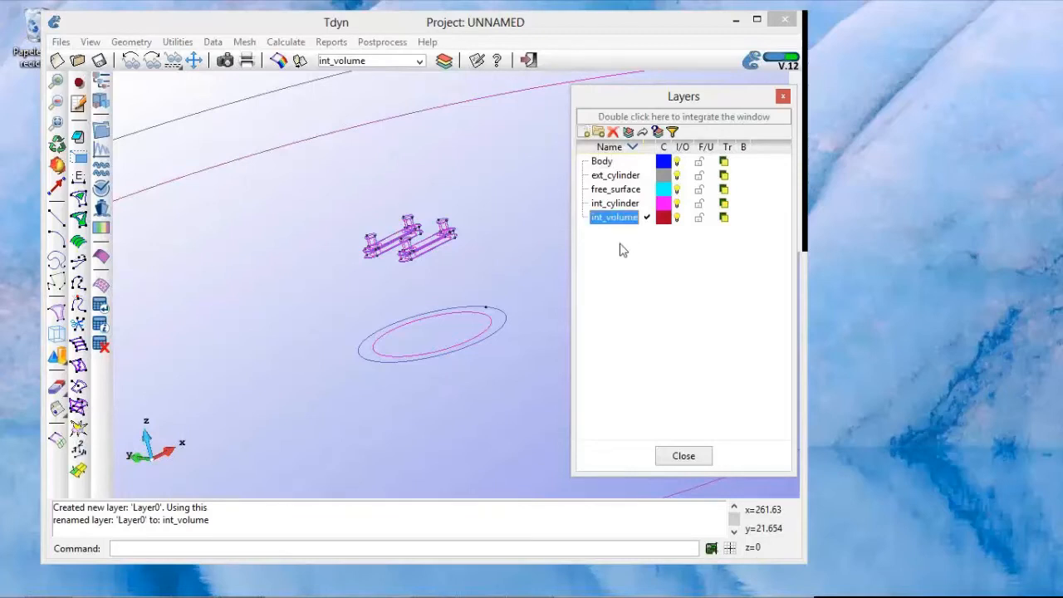
right_click(621, 244)
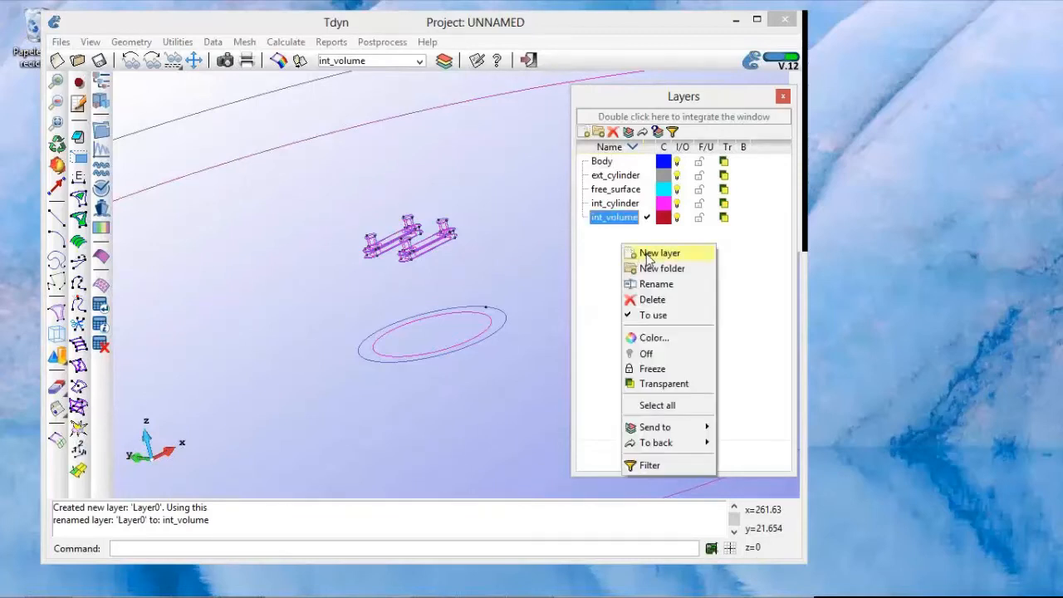
click(643, 253)
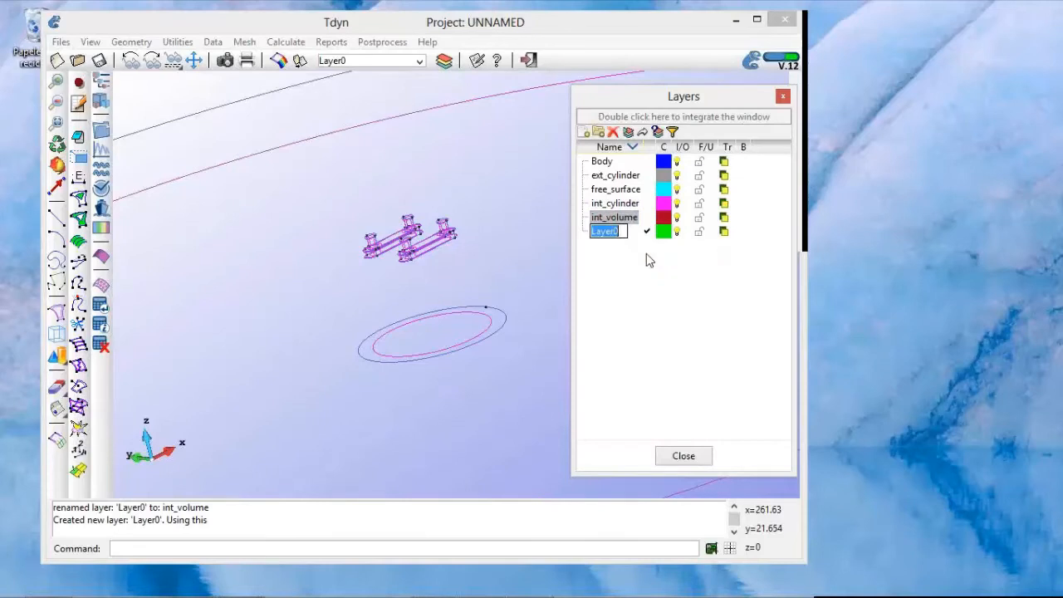
text(ext_volume)
key(Return)
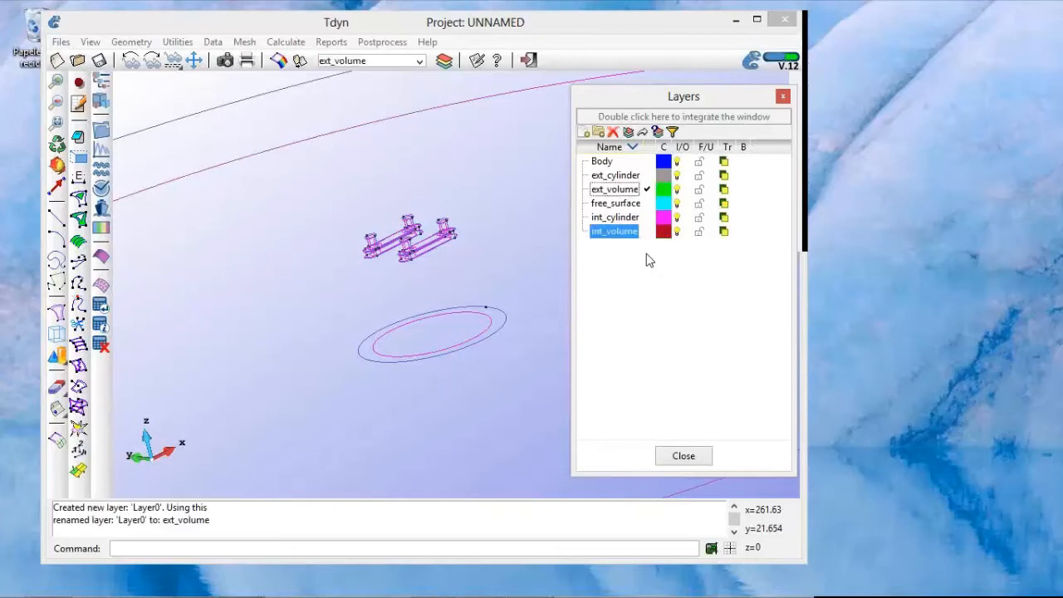
click(646, 253)
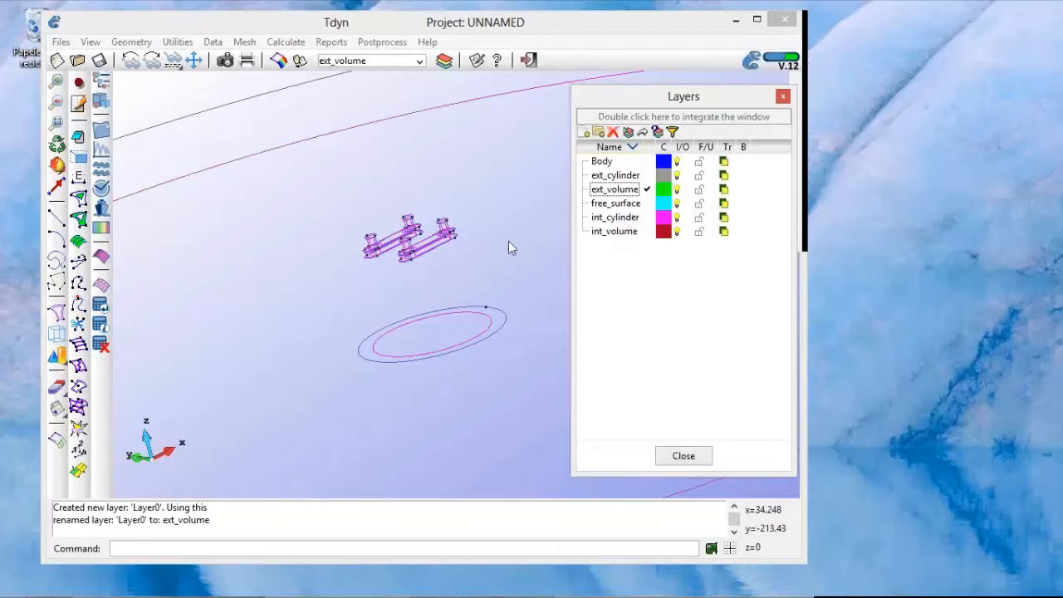
Step: Make int_cylinder the layer to use and move the layer list clear of the circles
shift+right_drag(496, 247, 496, 257)
scroll(495, 257, down, 5)
shift+click(491, 262)
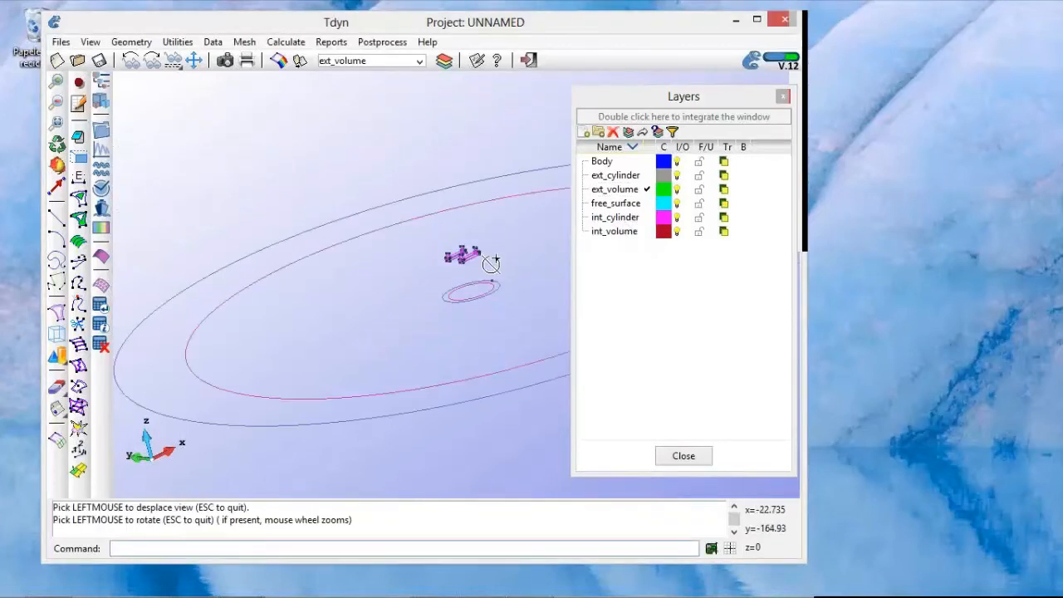
shift+drag(389, 204, 416, 196)
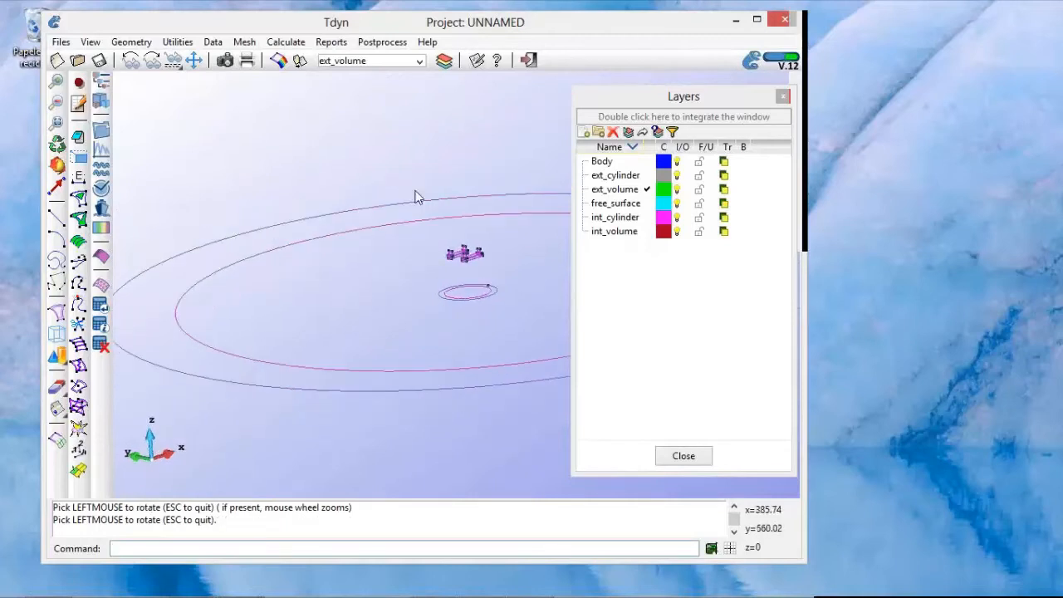
double_click(614, 217)
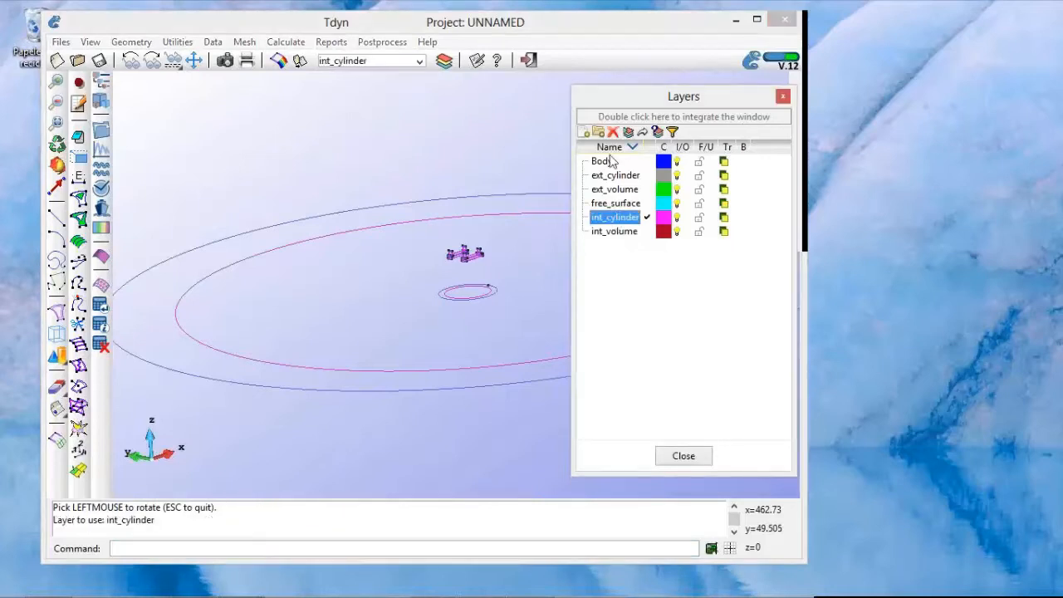
drag(618, 84, 636, 151)
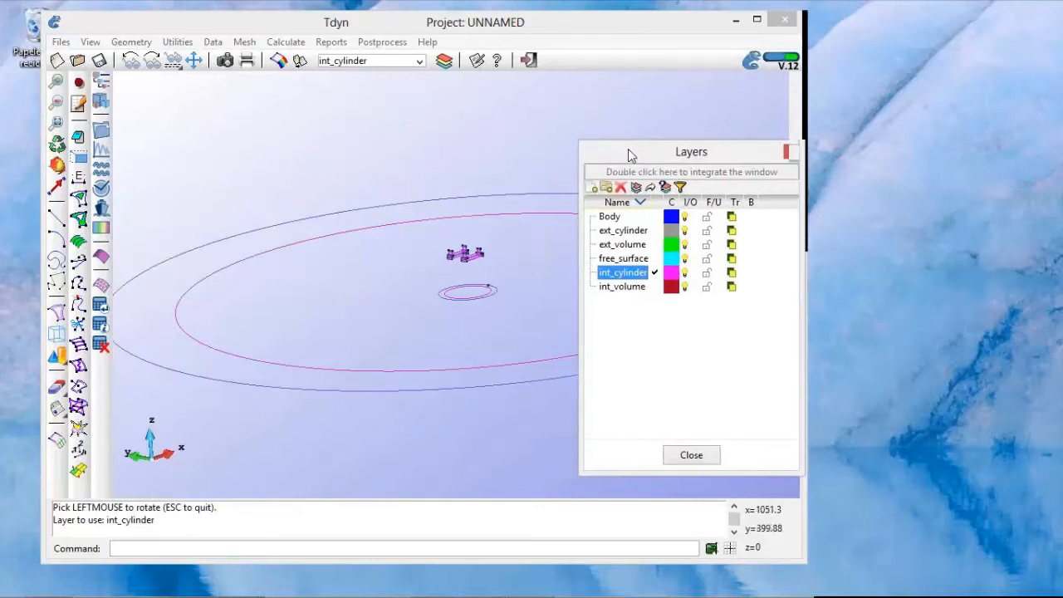
Step: Set up a Copy of lines by translation from the small circle's point at (80, 0, -120) to (80, 0, 0)
click(177, 42)
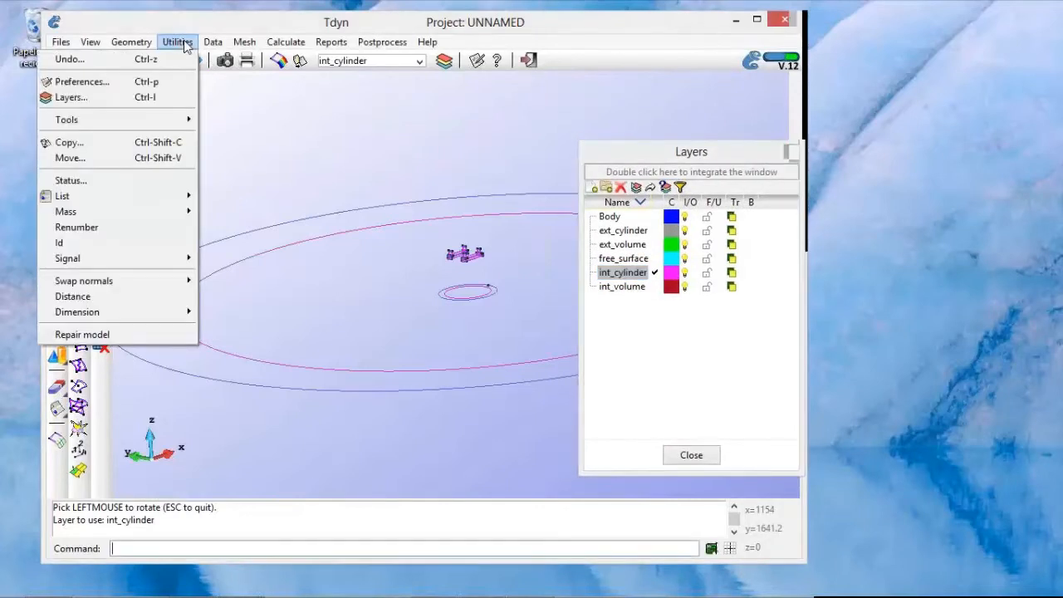
click(123, 146)
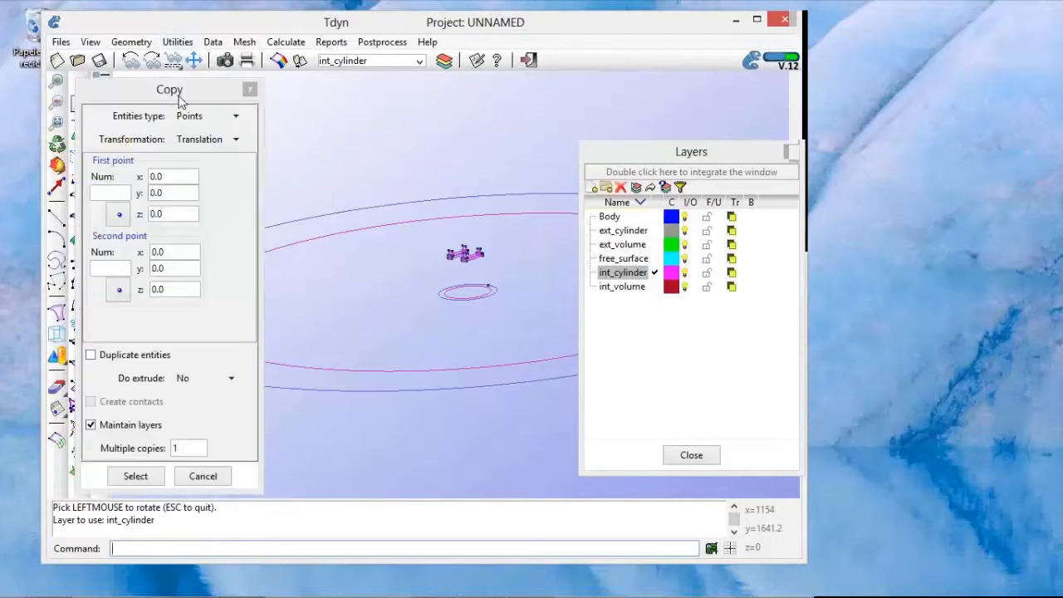
drag(180, 99, 220, 96)
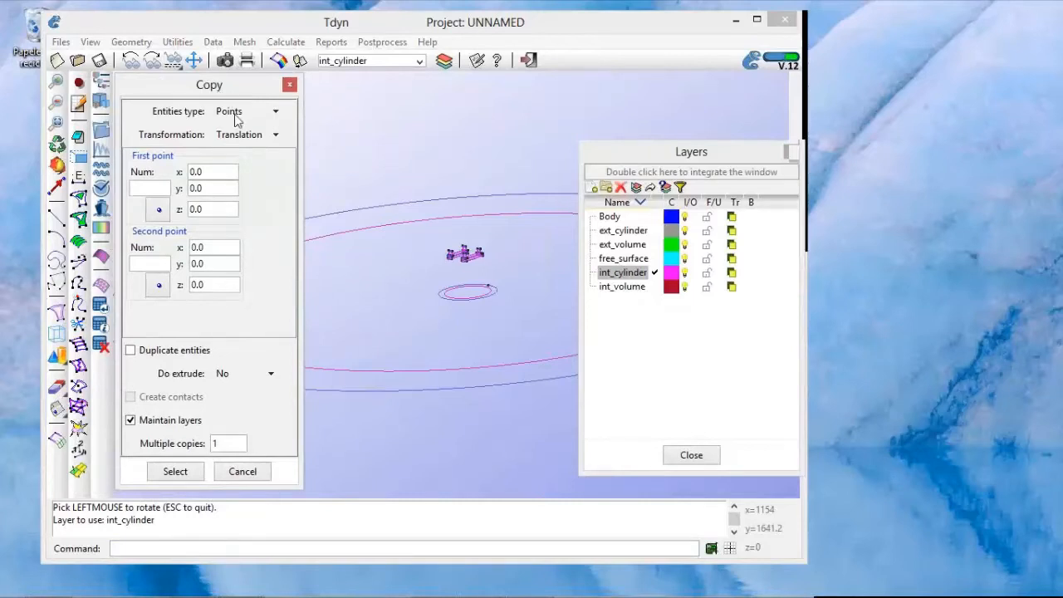
click(234, 111)
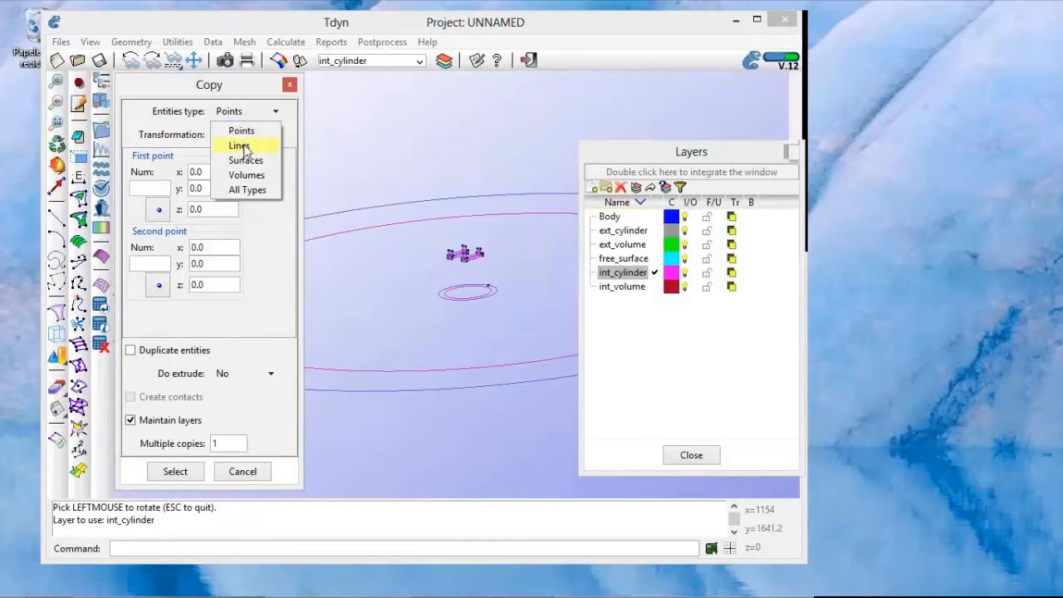
click(240, 145)
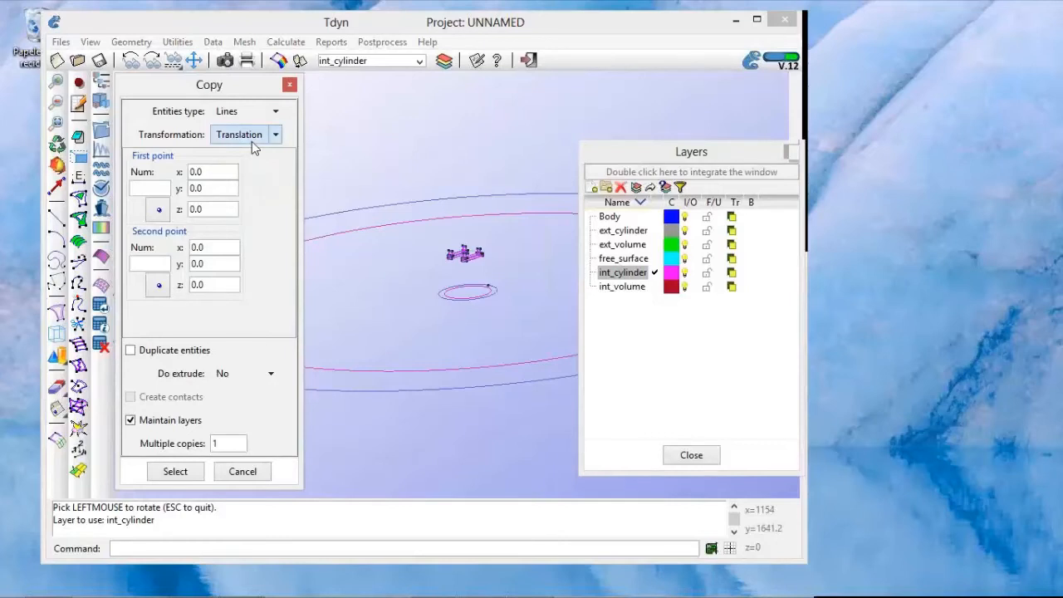
click(160, 210)
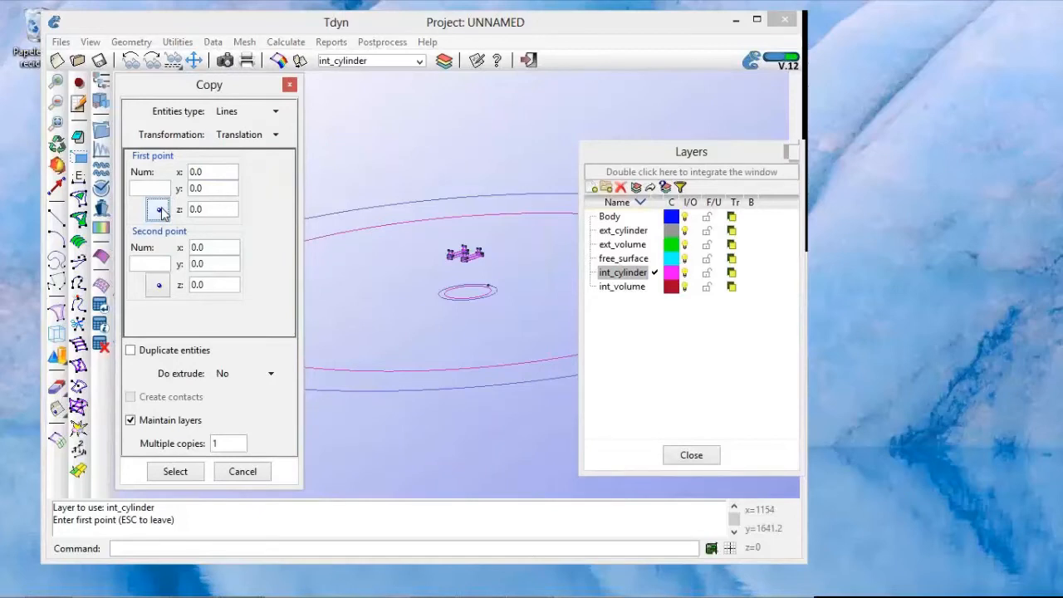
click(491, 291)
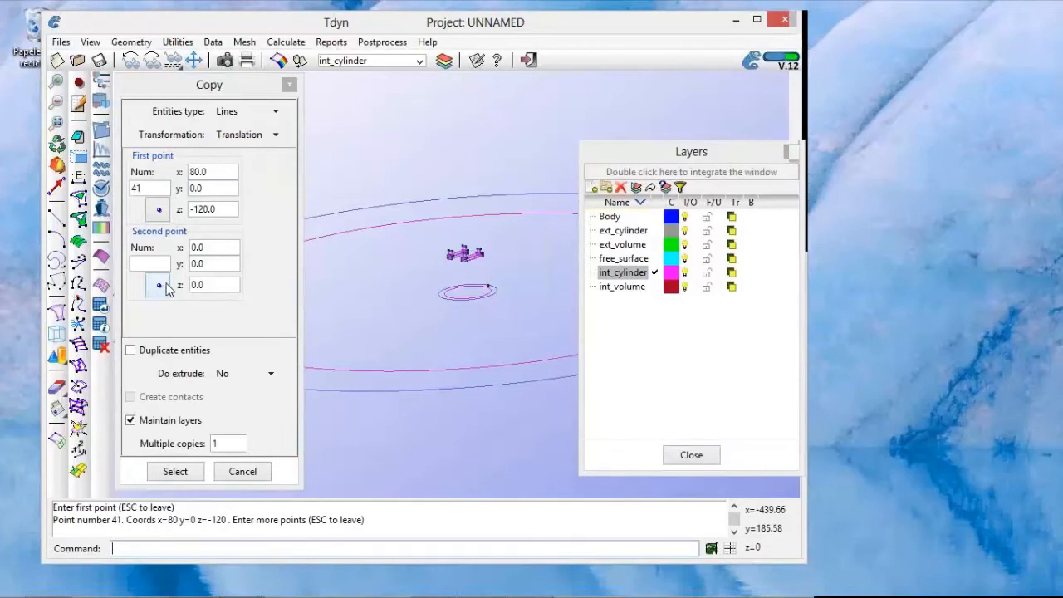
click(160, 286)
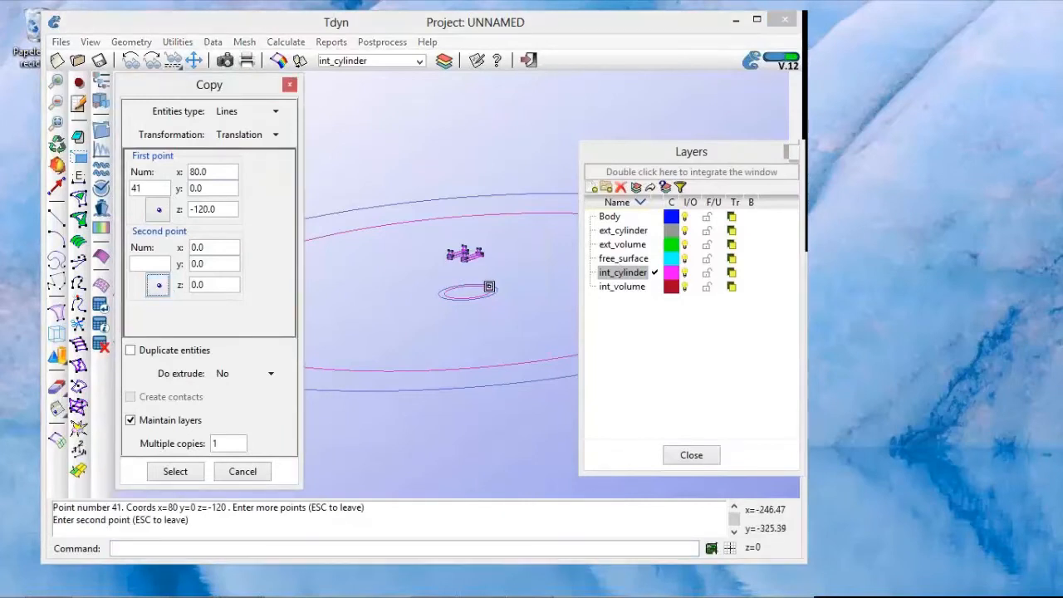
click(489, 287)
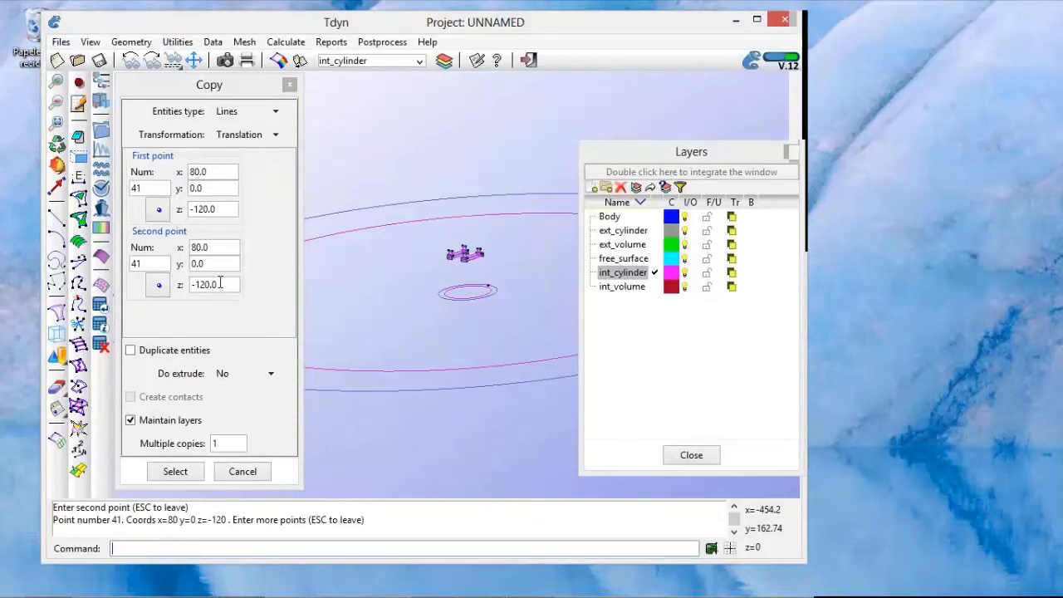
drag(220, 283, 184, 285)
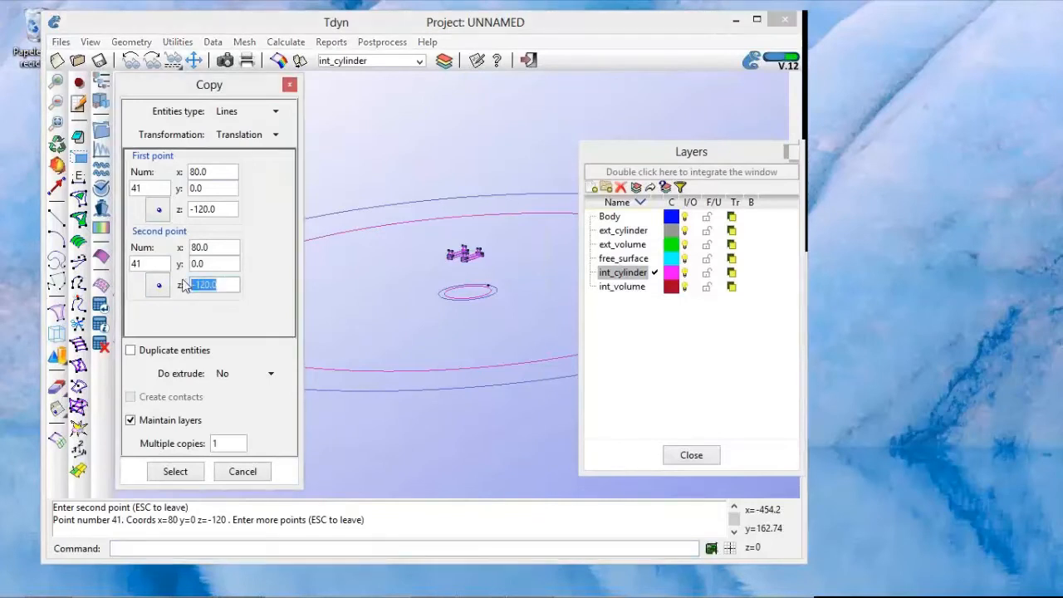
text(0.0)
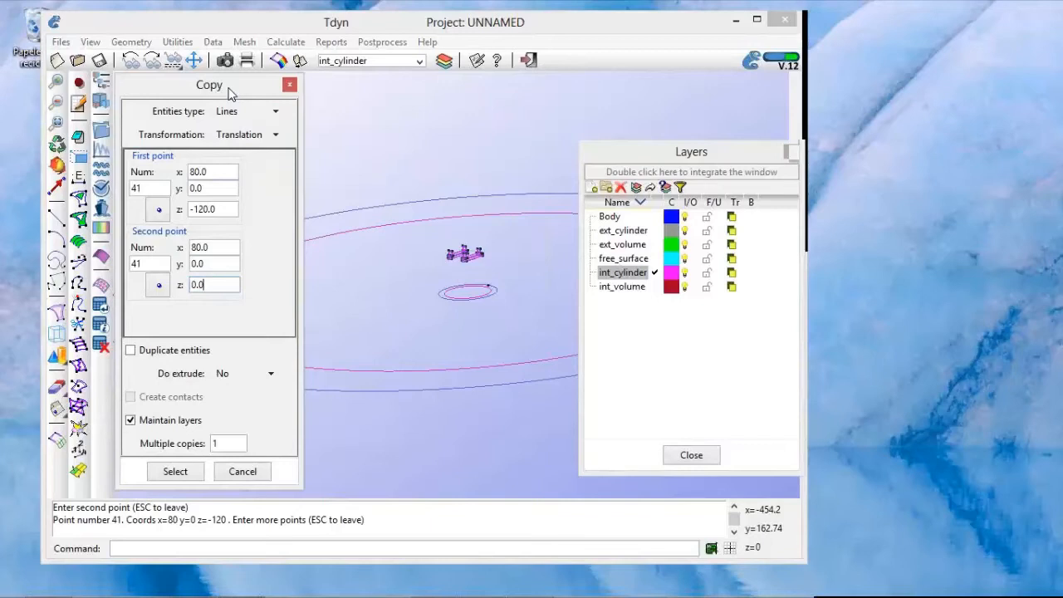
Step: Set the copy to extrude surfaces and apply it to the small circle's line to form the inner cylinder wall
click(252, 376)
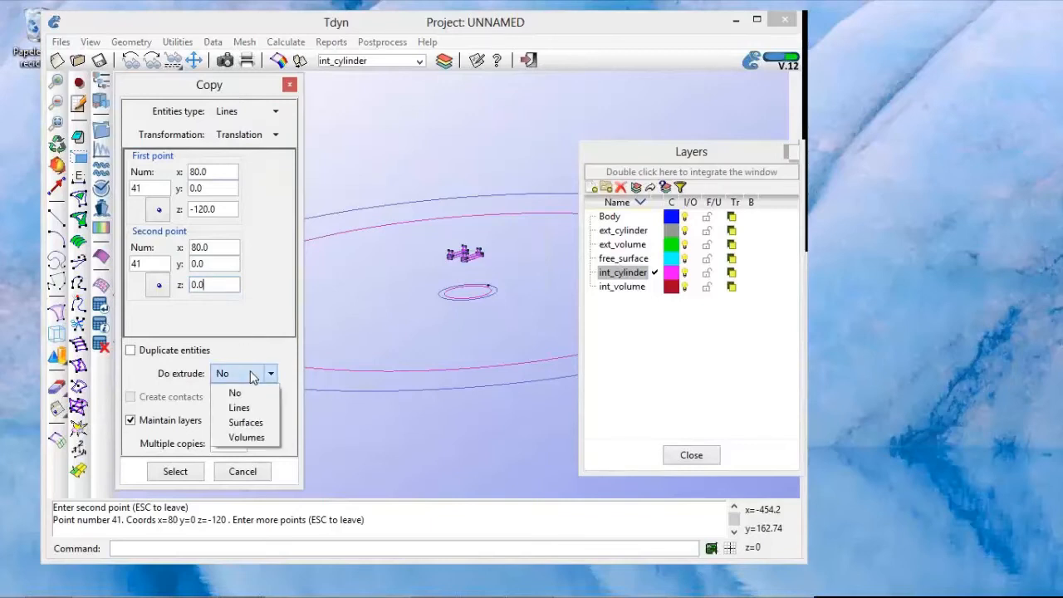
click(247, 423)
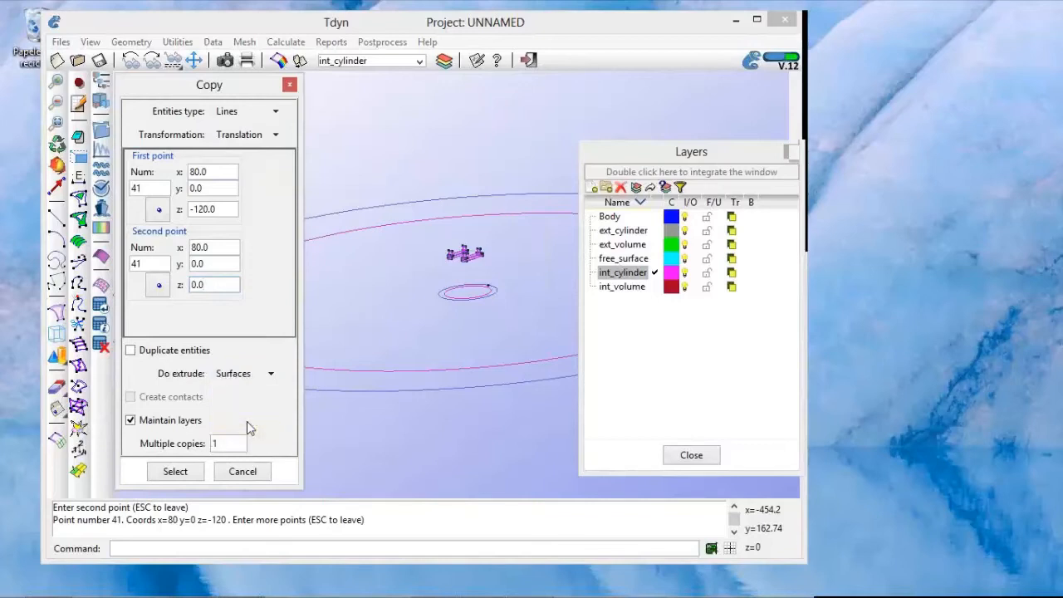
click(176, 471)
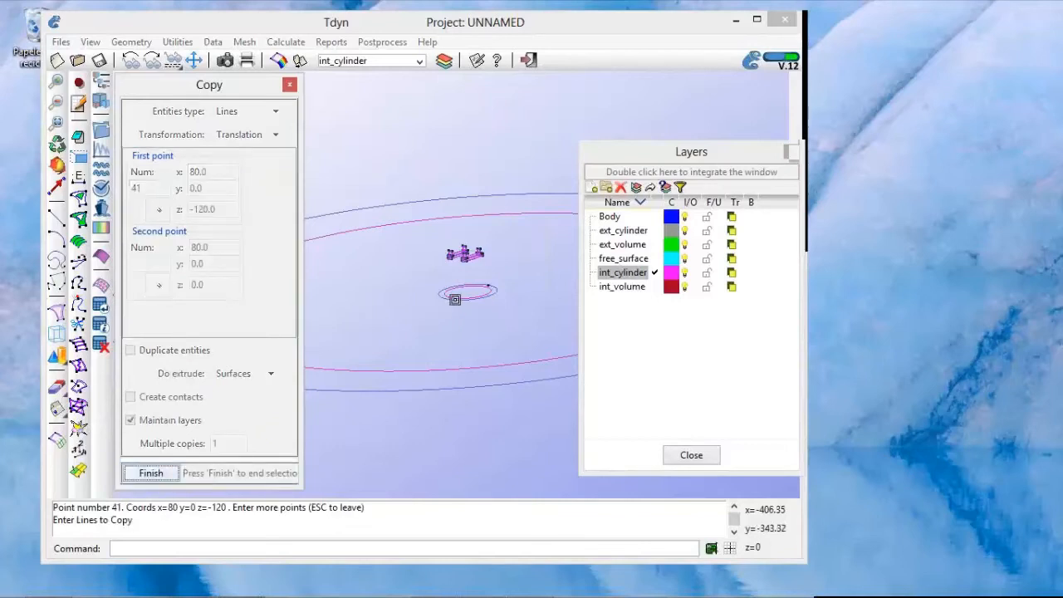
click(453, 298)
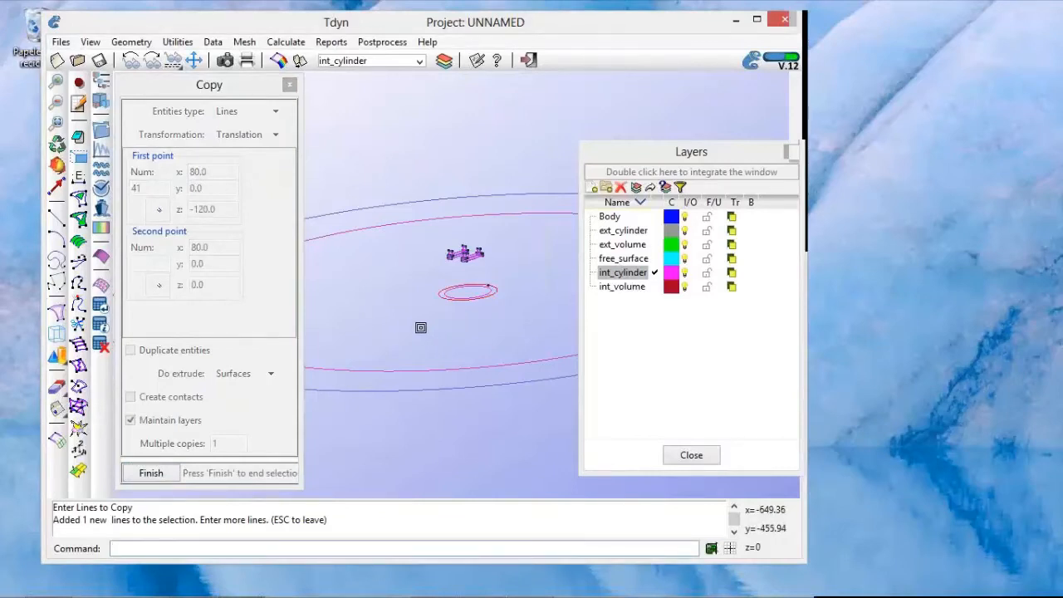
key(Escape)
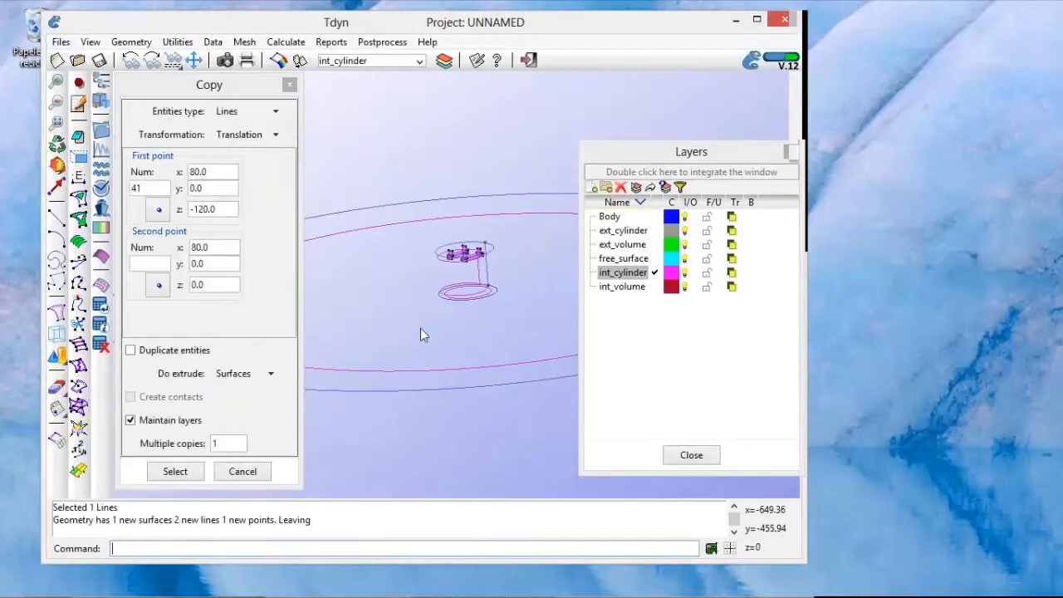
Step: Switch the model's render mode to Flat to display the surfaces shaded
right_click(426, 325)
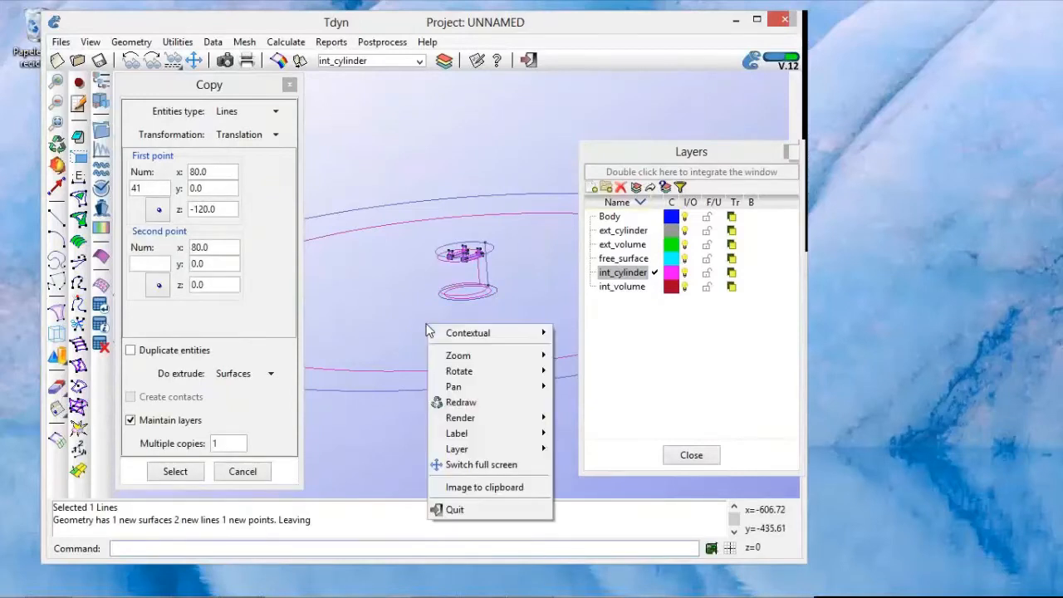
mouse_move(455, 420)
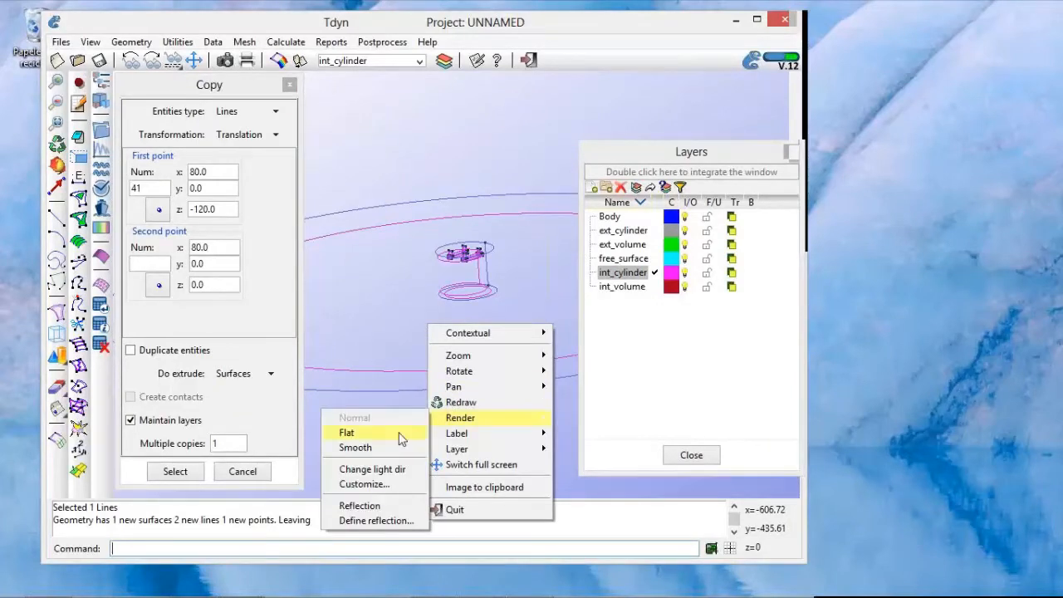
click(401, 437)
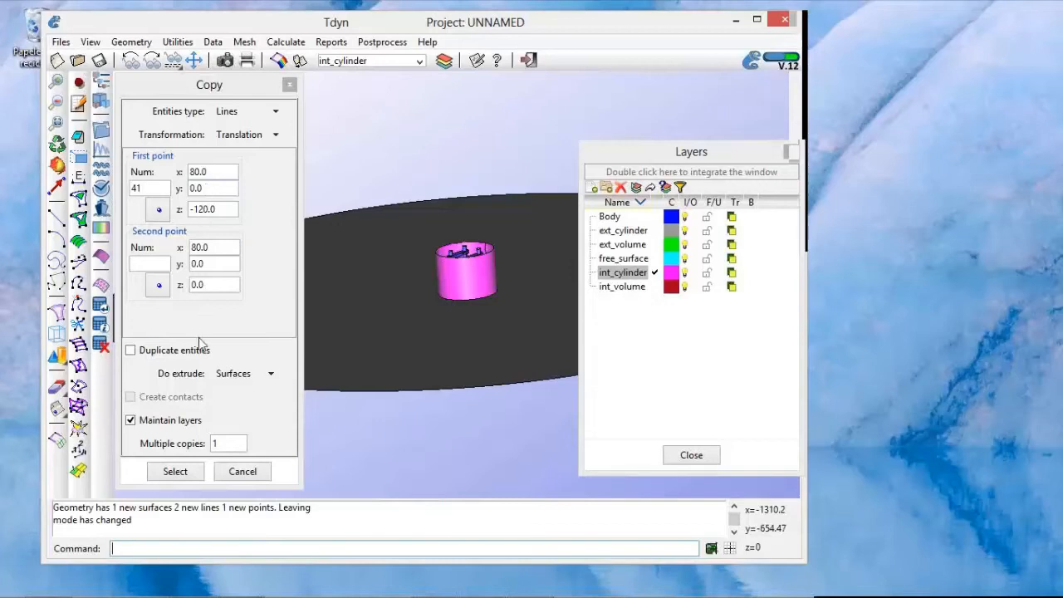
Step: Make ext_cylinder the layer to use and extrude the large circle's line into the outer cylinder wall with the same copy settings
click(634, 232)
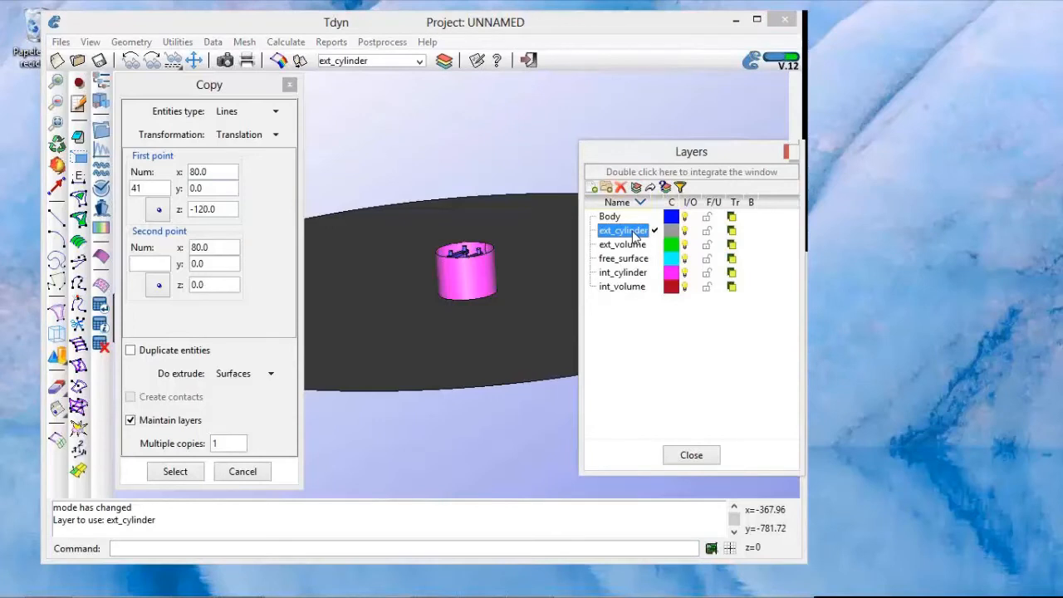
click(187, 473)
click(203, 472)
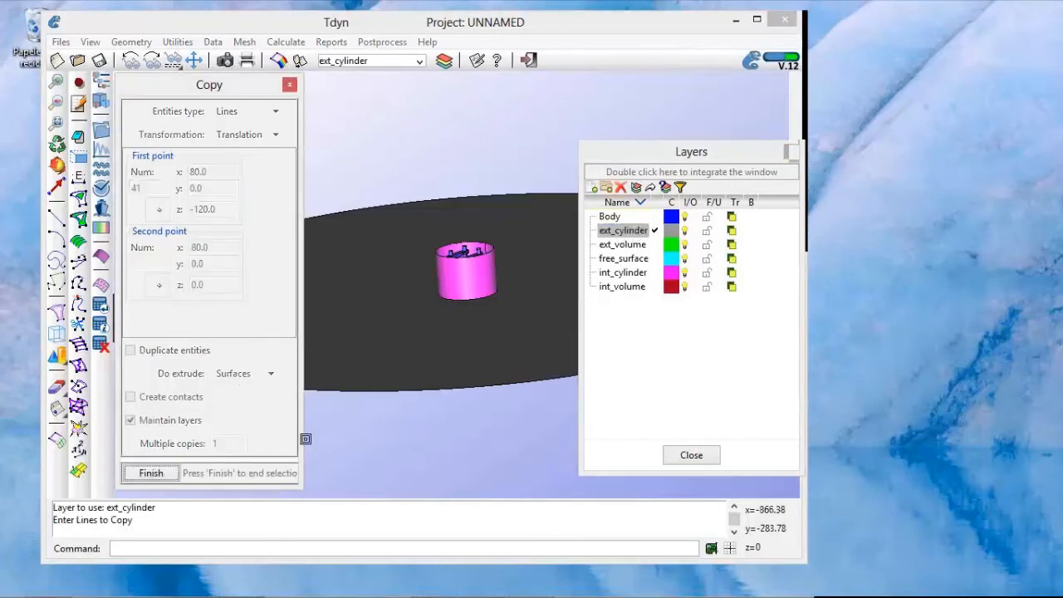
click(372, 391)
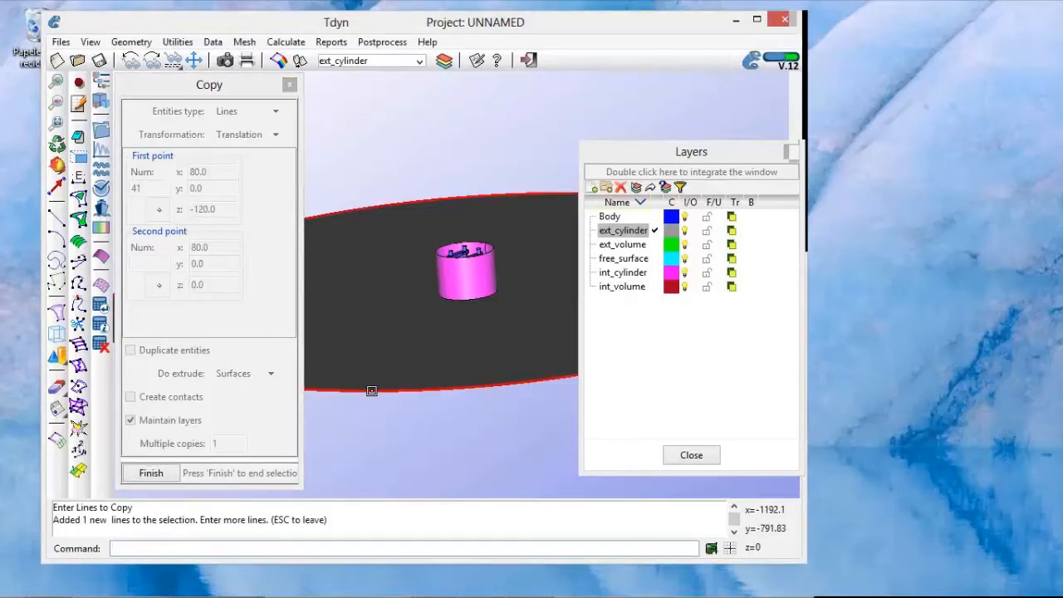
key(Escape)
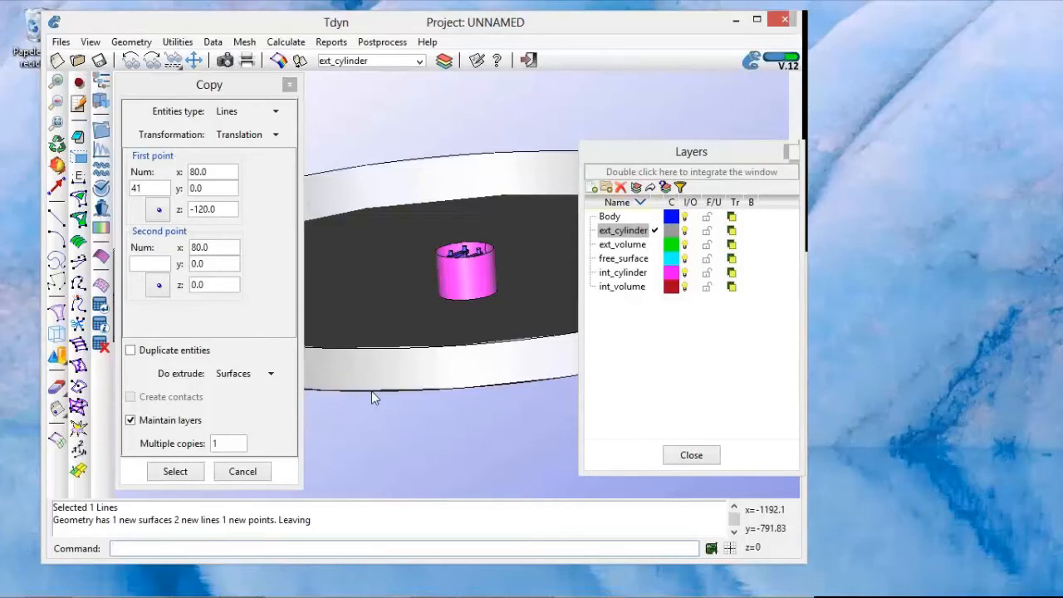
click(244, 472)
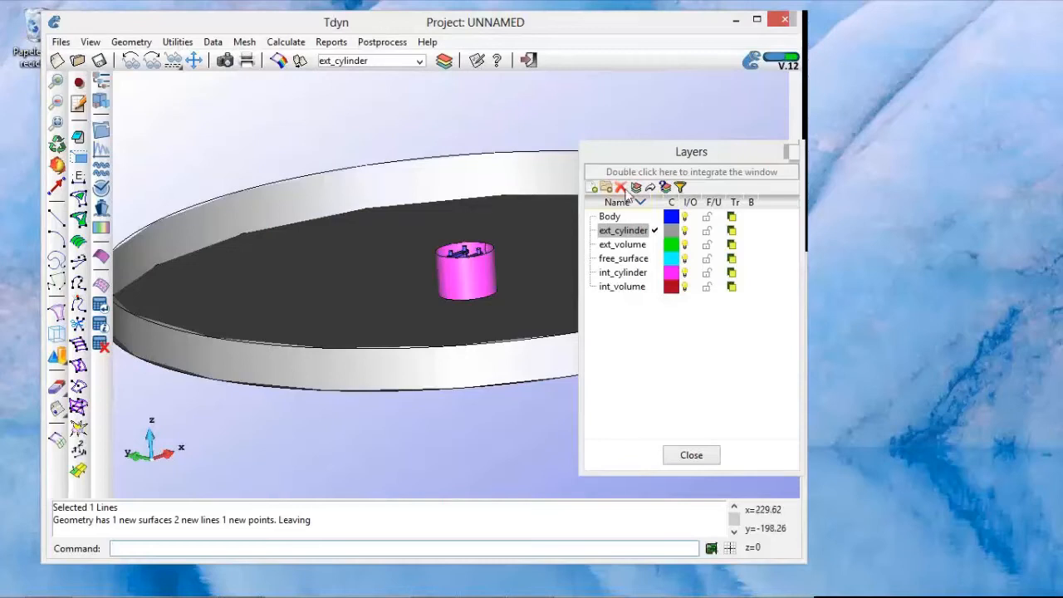
Step: Make free_surface the layer to use and create a NURBS surface from the outer cylinder's upper circle
drag(651, 173, 670, 103)
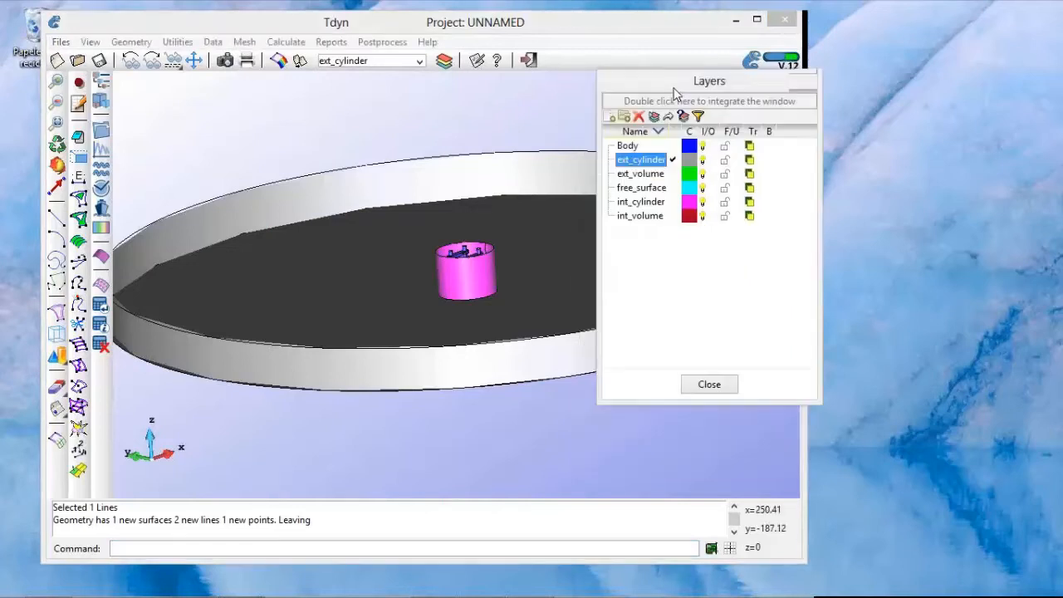
double_click(641, 188)
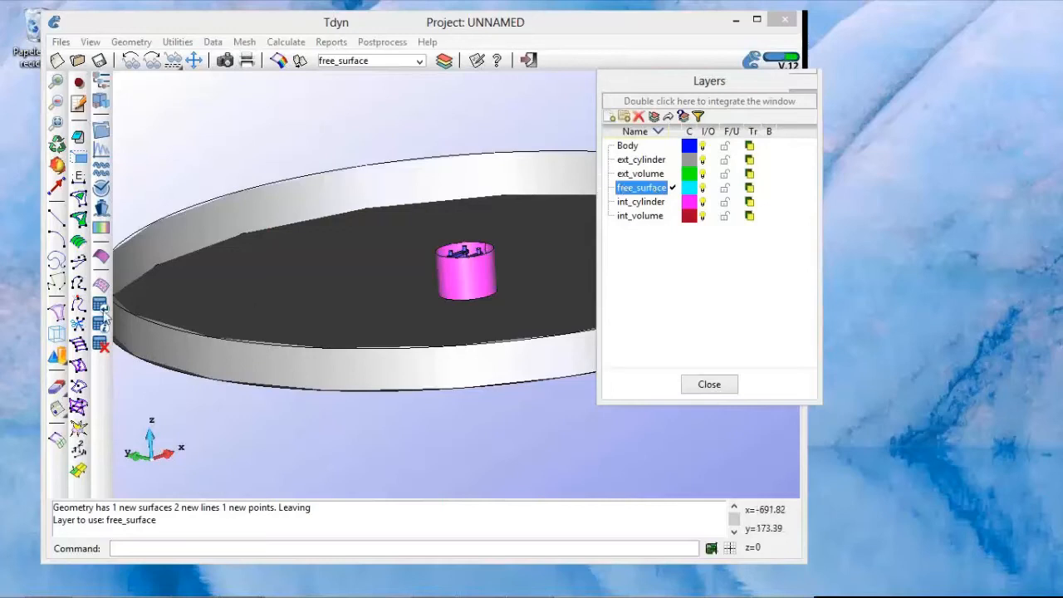
click(60, 315)
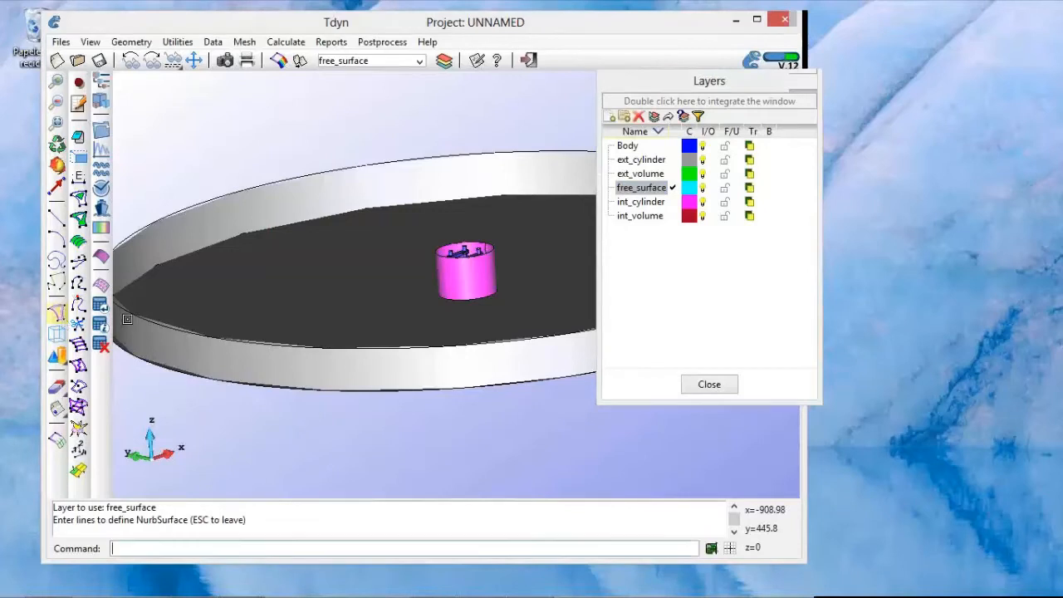
click(271, 344)
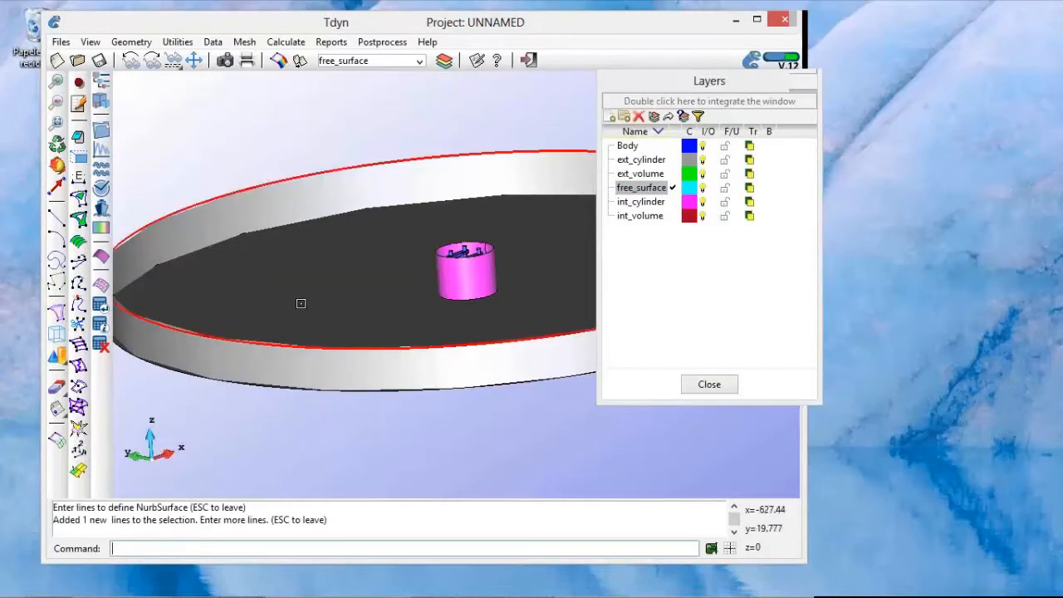
key(Escape)
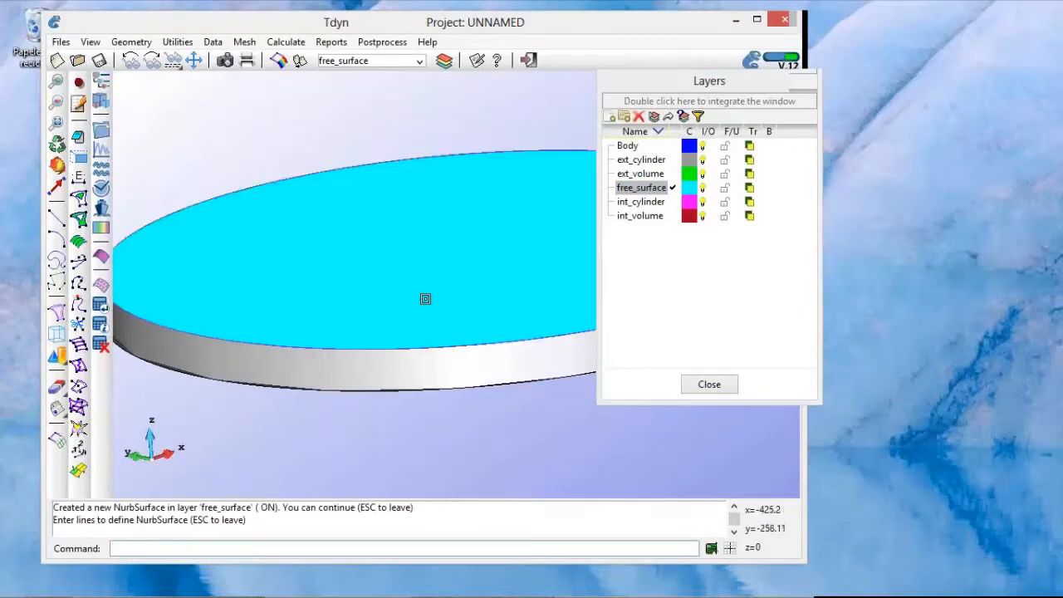
Step: Create a second NURBS surface on free_surface from the inner cylinder's upper circle and leave surface creation
middle_drag(426, 299, 420, 305)
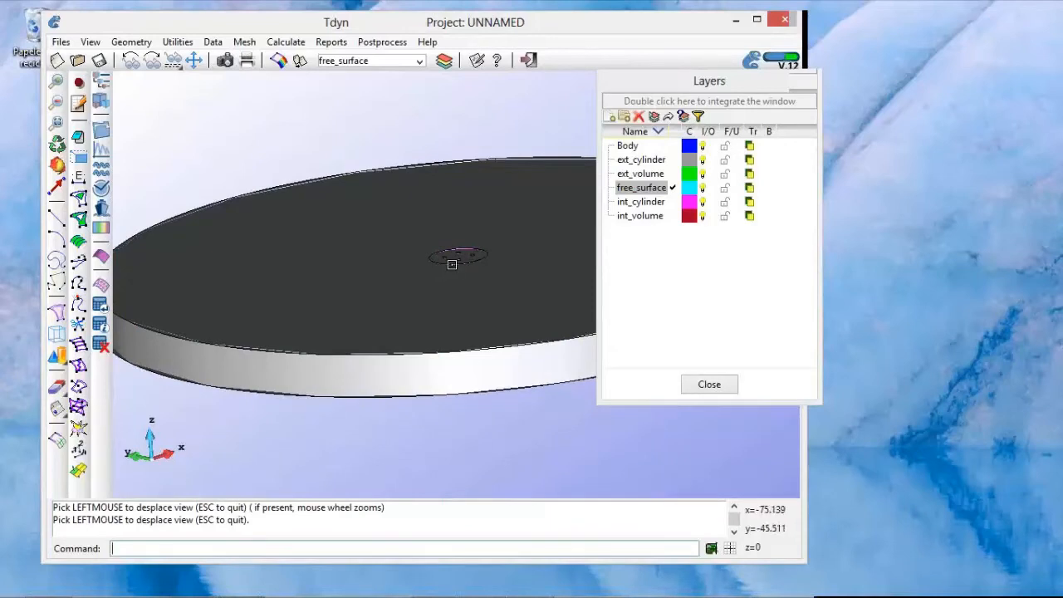
click(452, 264)
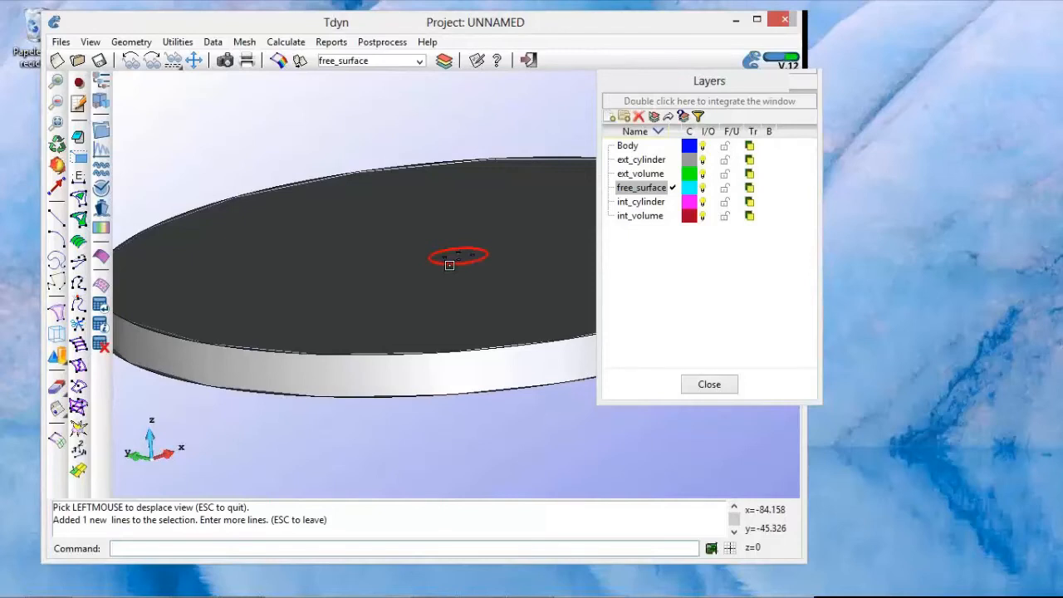
key(Escape)
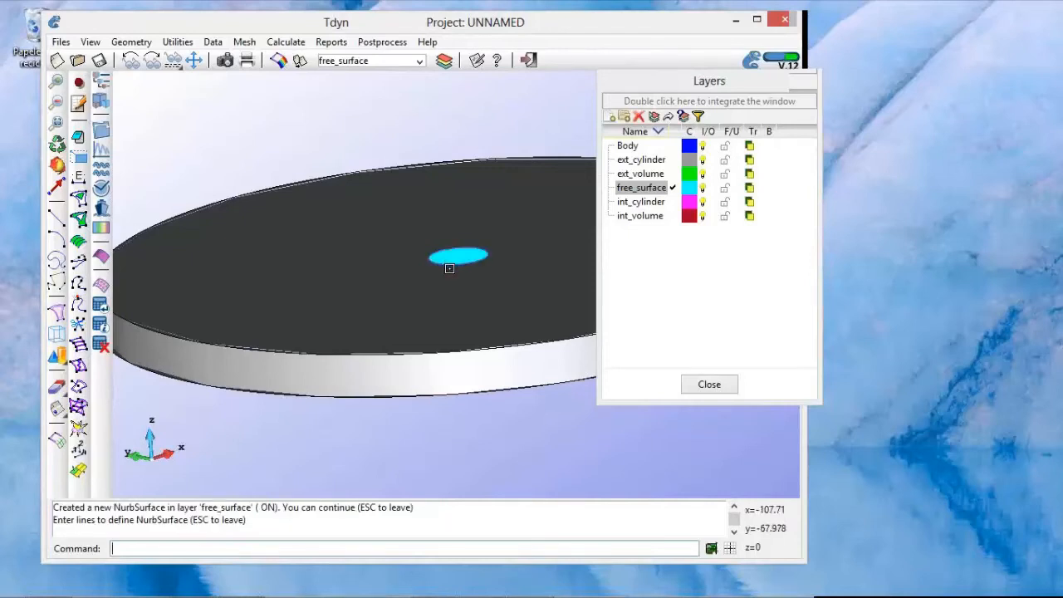
key(Escape)
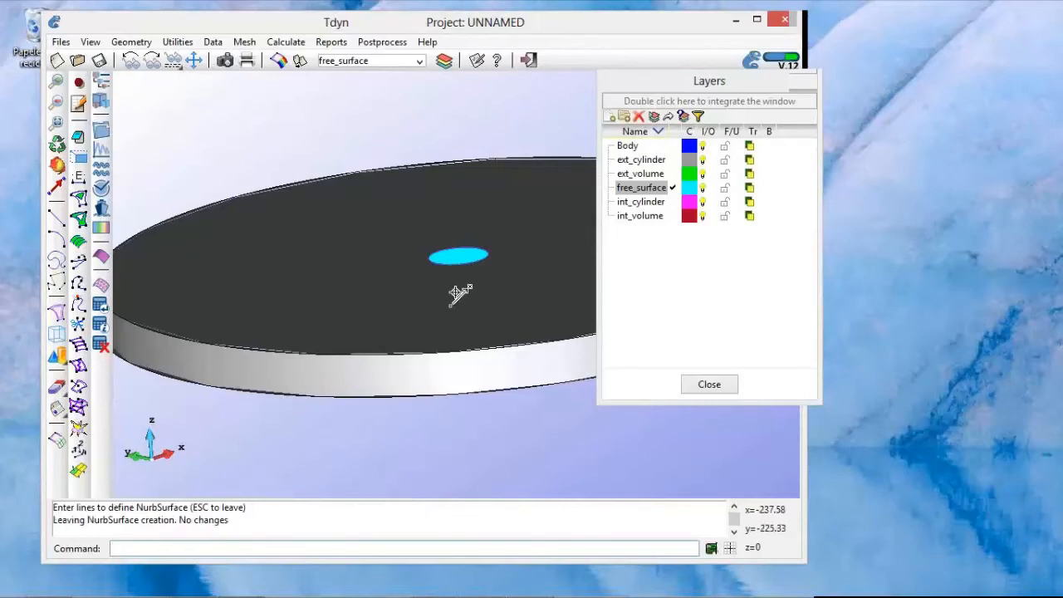
Step: Cut a hole in the large free surface with Hole NURBS surface, using the inner cylinder's upper circle as the hole boundary
shift+right_drag(458, 288, 455, 293)
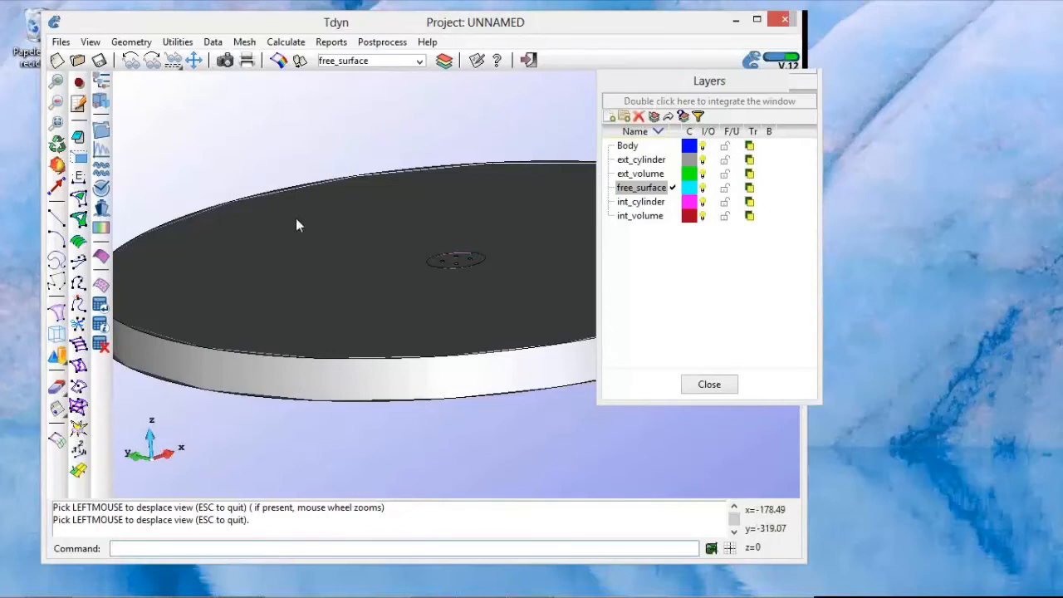
shift+drag(322, 154, 341, 166)
scroll(371, 214, down, 1)
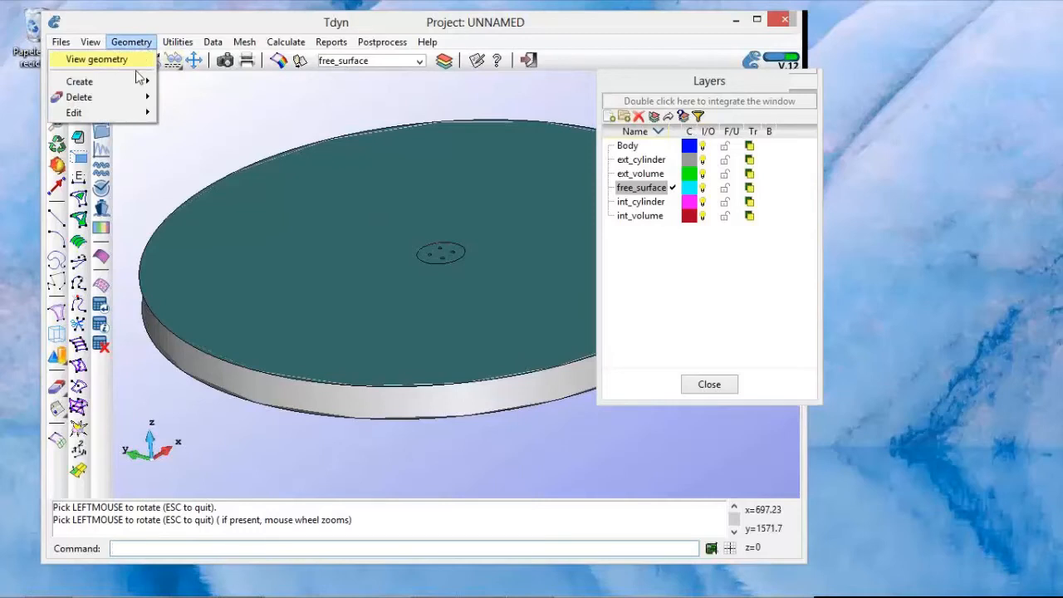
mouse_move(137, 85)
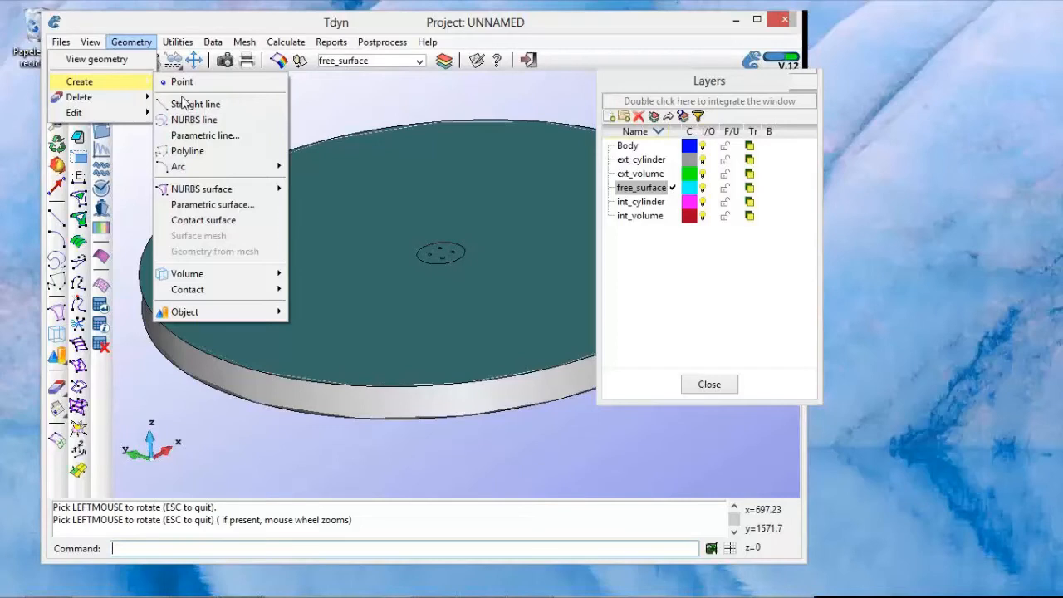
mouse_move(140, 117)
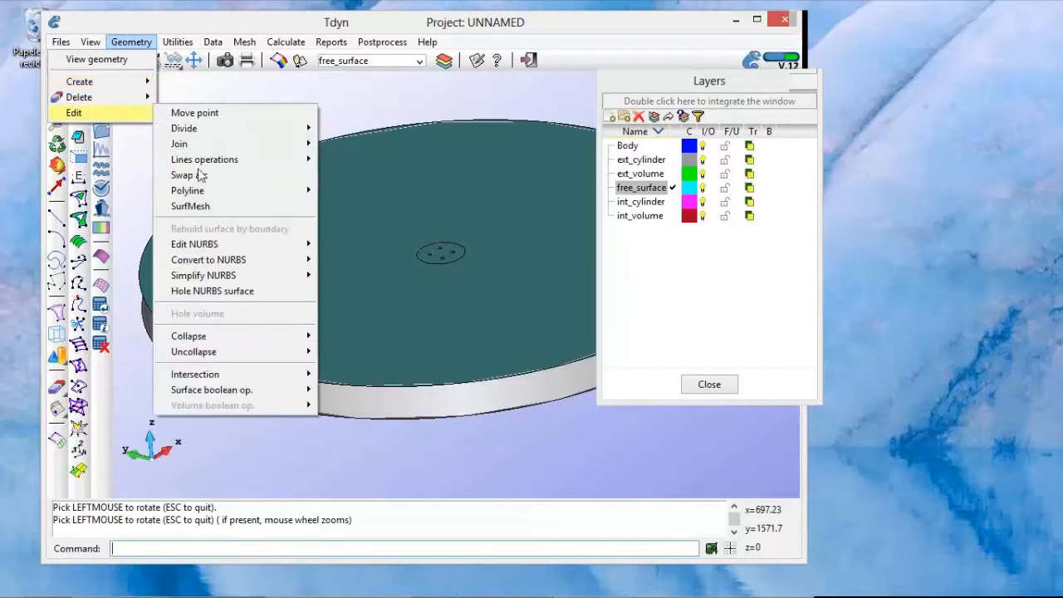
click(212, 290)
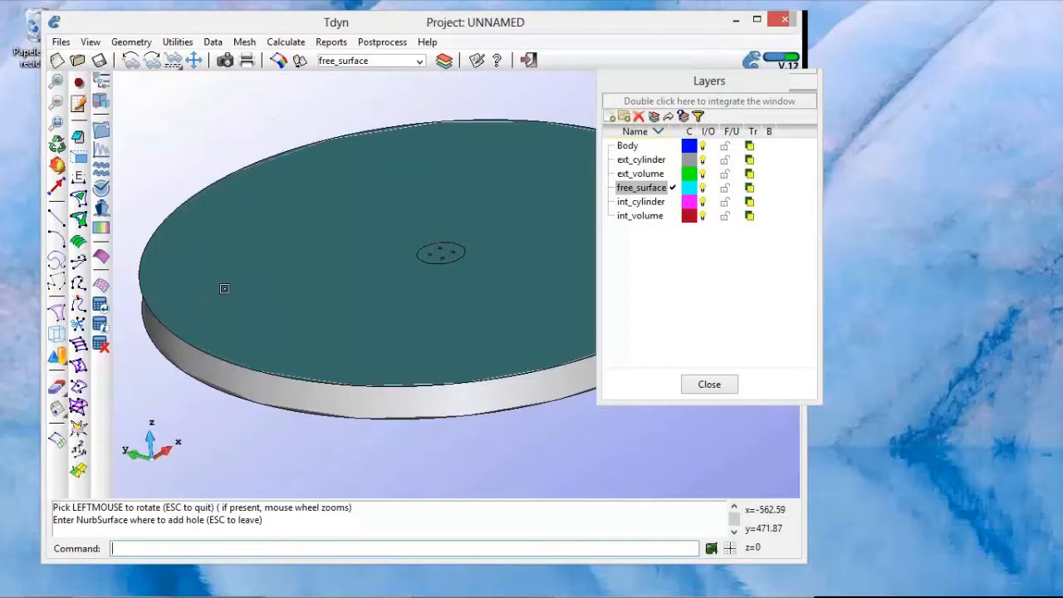
click(225, 288)
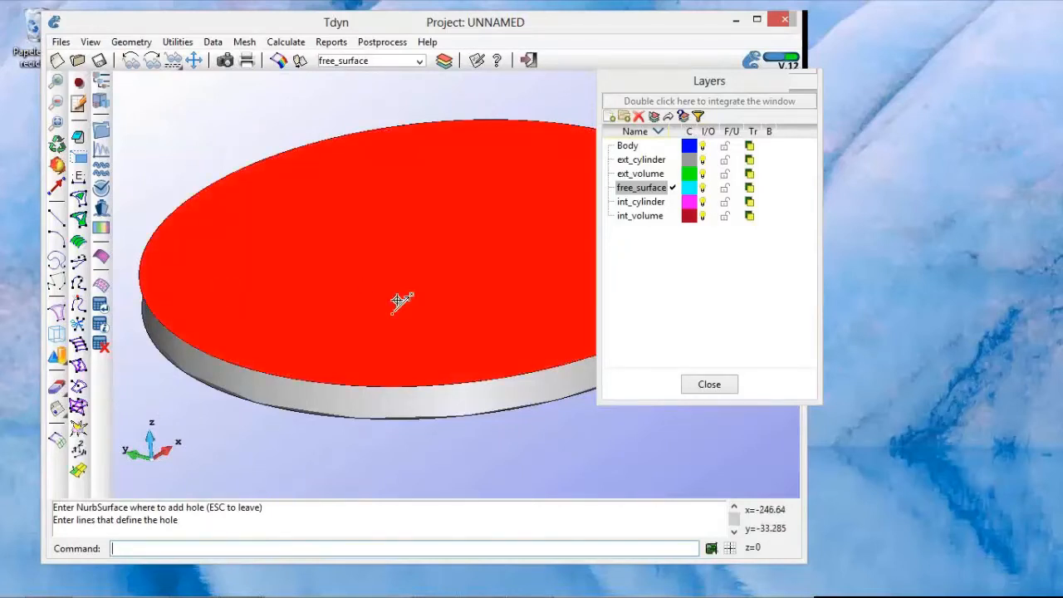
shift+right_drag(398, 301, 394, 316)
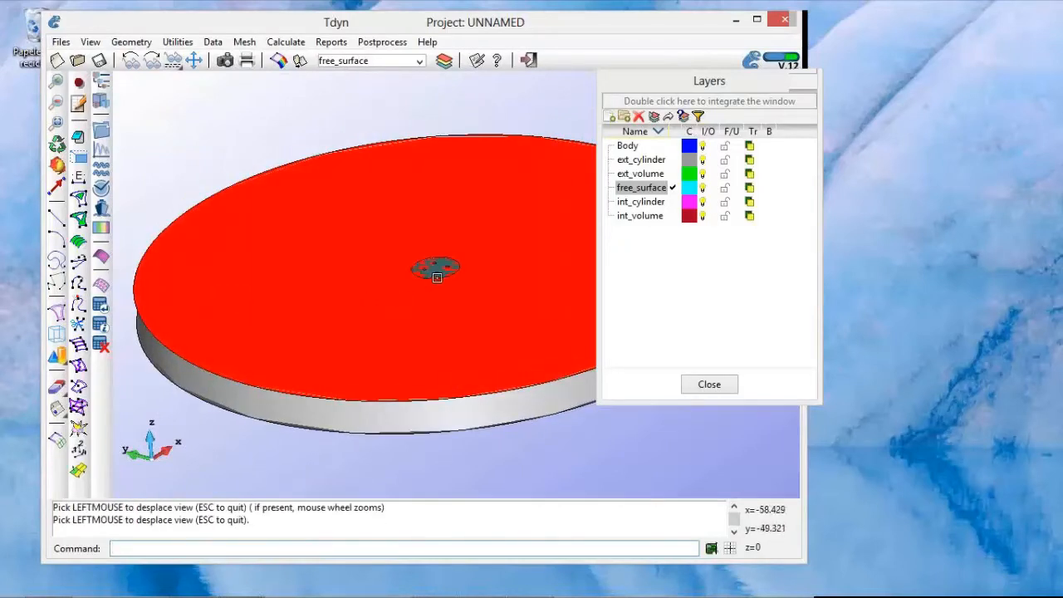
scroll(437, 278, up, 7)
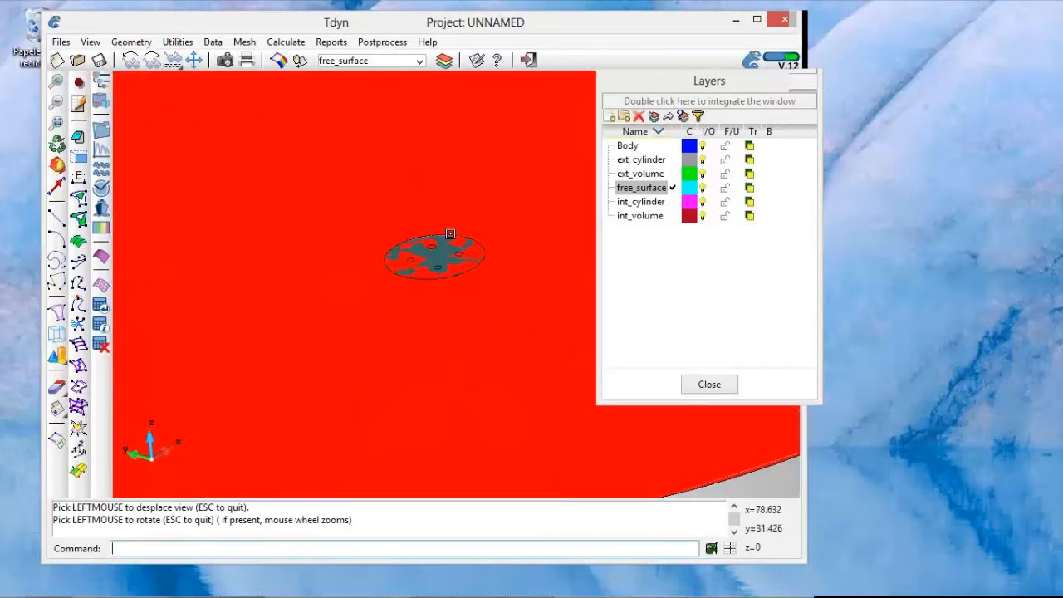
click(450, 233)
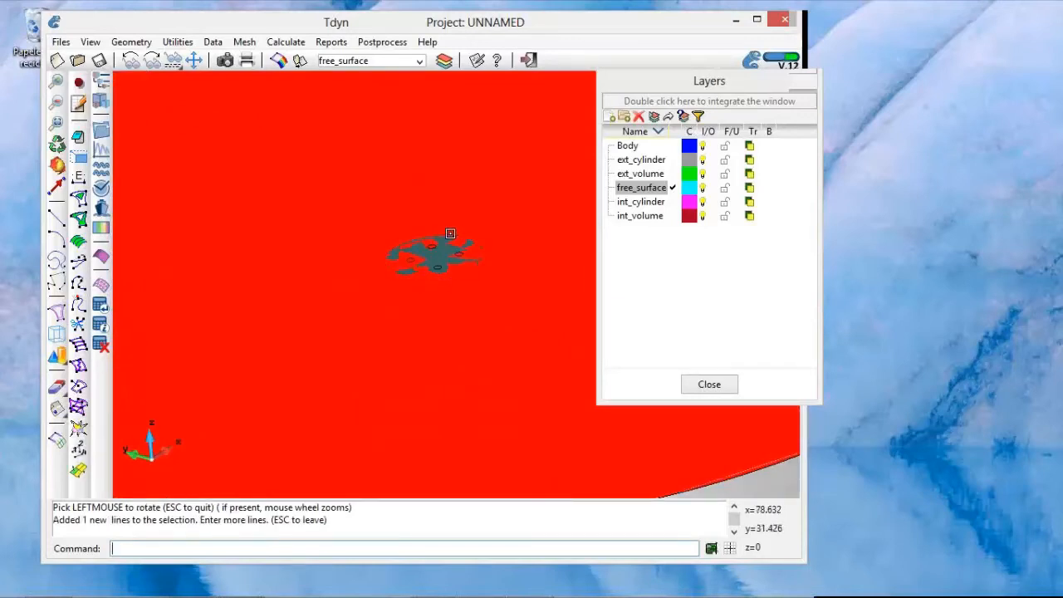
key(Escape)
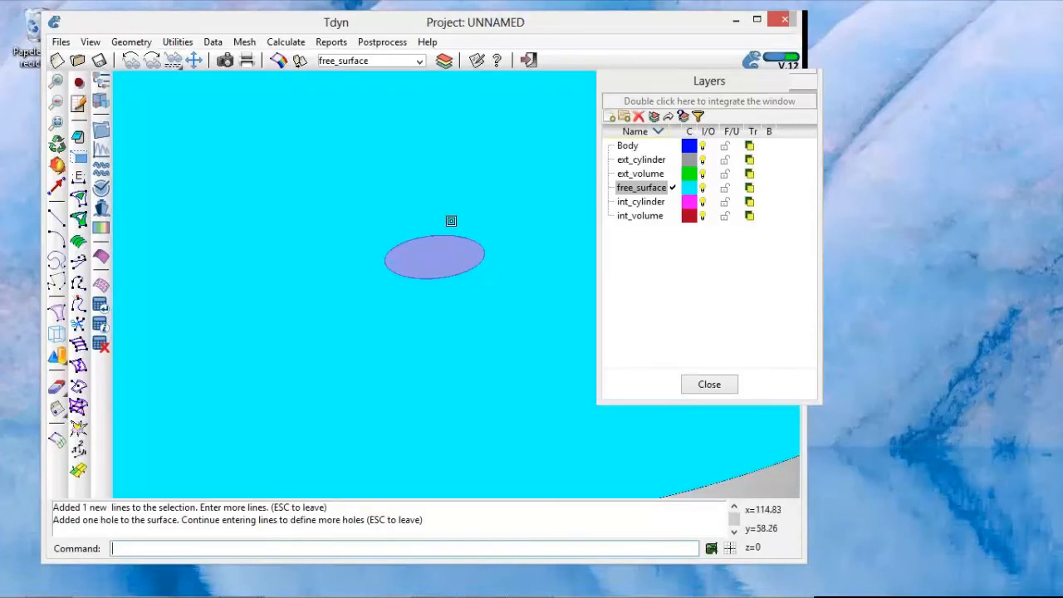
middle_drag(451, 221, 446, 212)
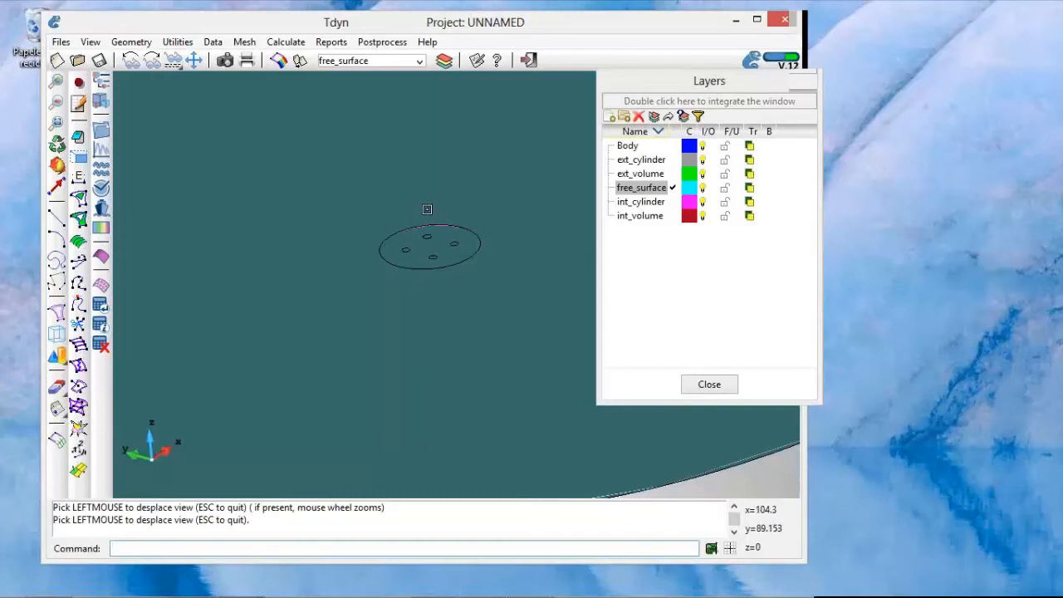
key(Escape)
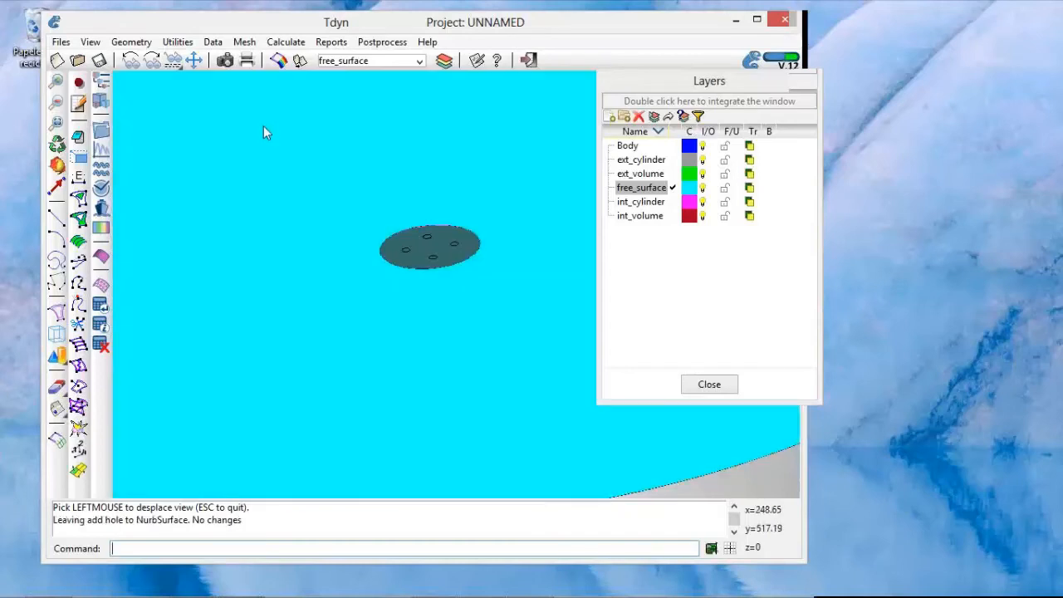
shift+right_drag(264, 125, 257, 132)
click(129, 42)
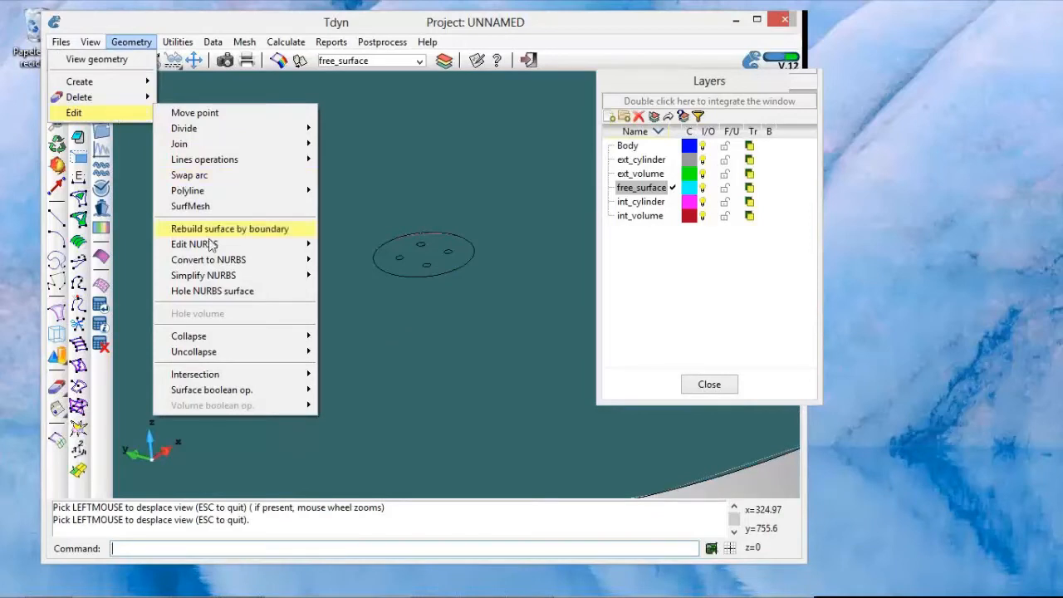
mouse_move(207, 244)
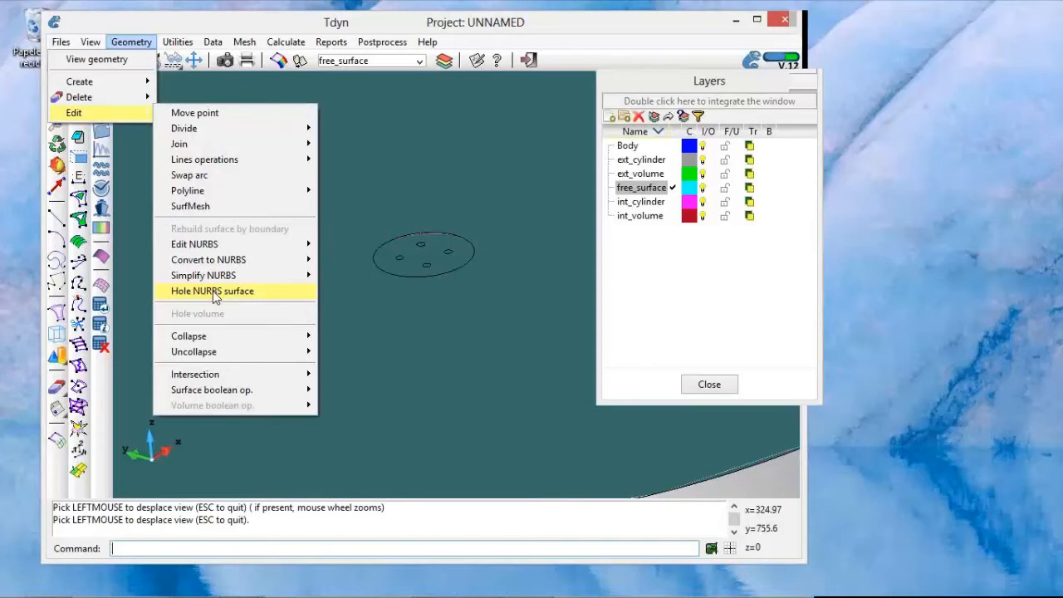
click(214, 293)
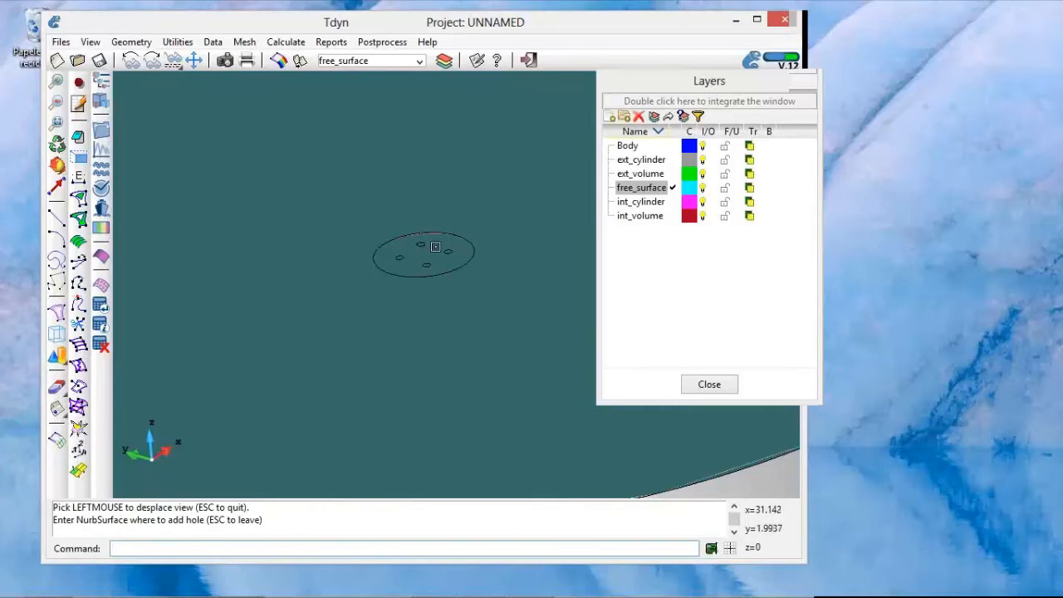
click(435, 247)
scroll(447, 266, down, 6)
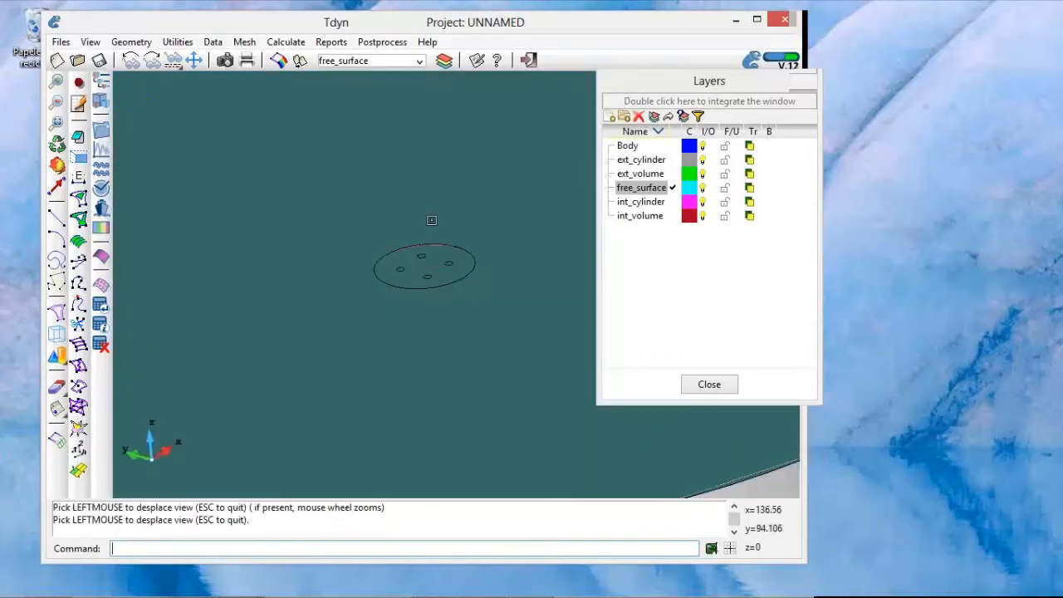
right_click(431, 220)
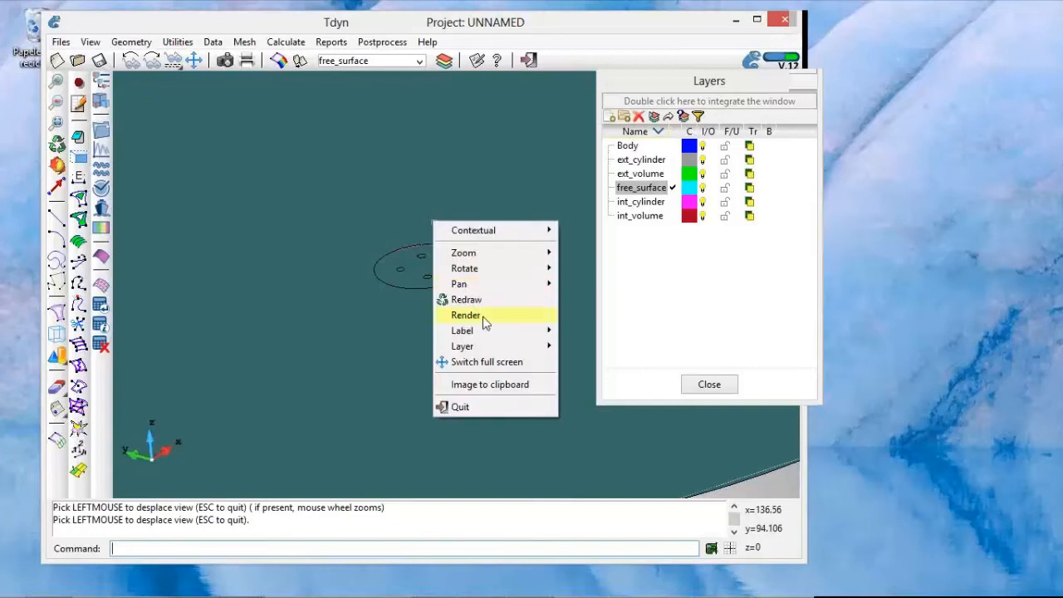
mouse_move(485, 322)
click(421, 315)
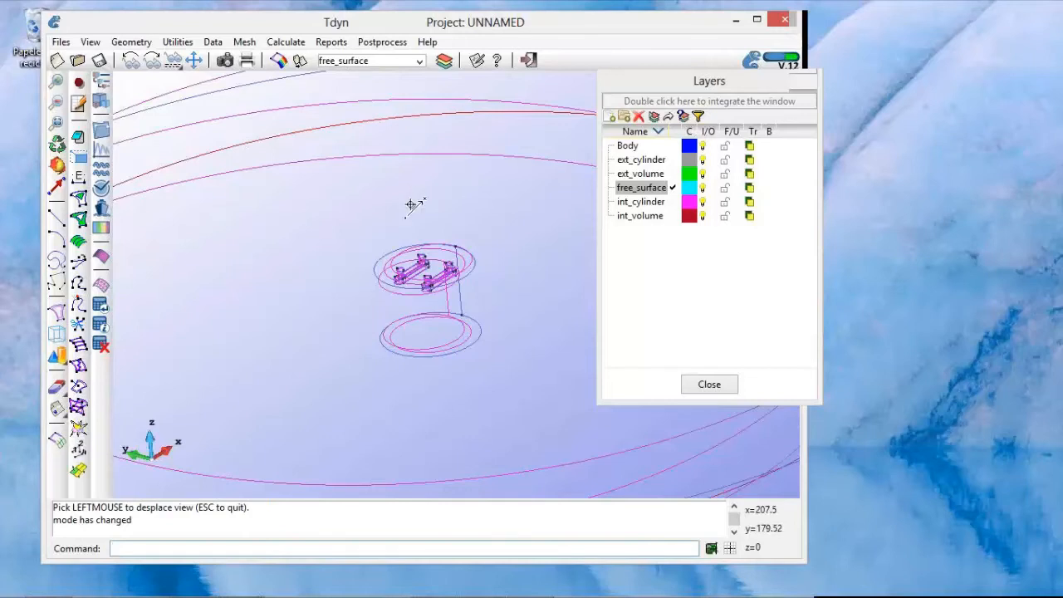
drag(413, 204, 401, 210)
key(Escape)
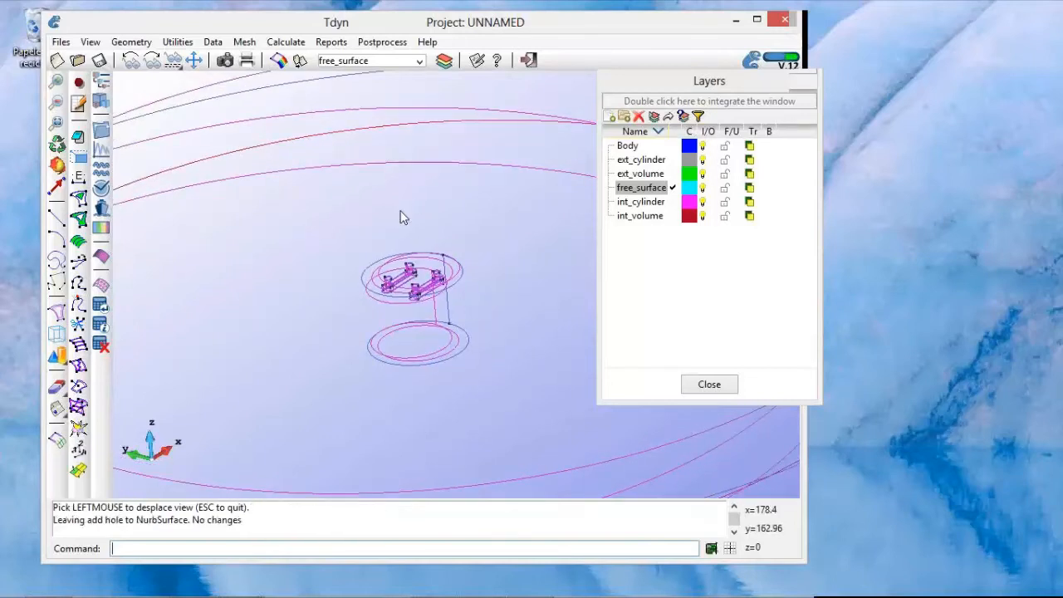
Step: Start Hole NURBS surface on the inner free surface and set the rendering mode to Flat
click(141, 42)
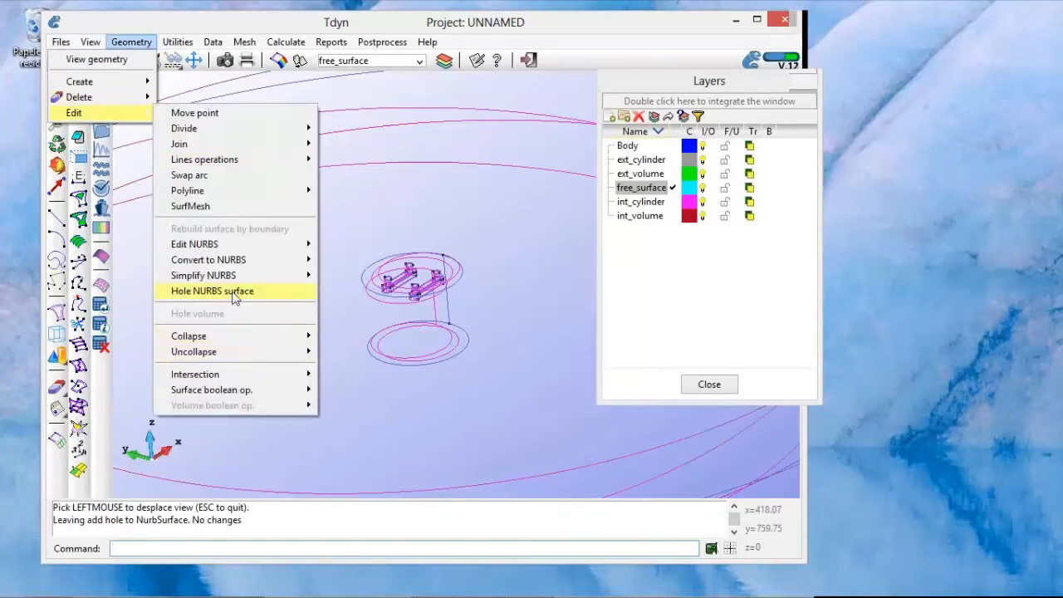
click(235, 291)
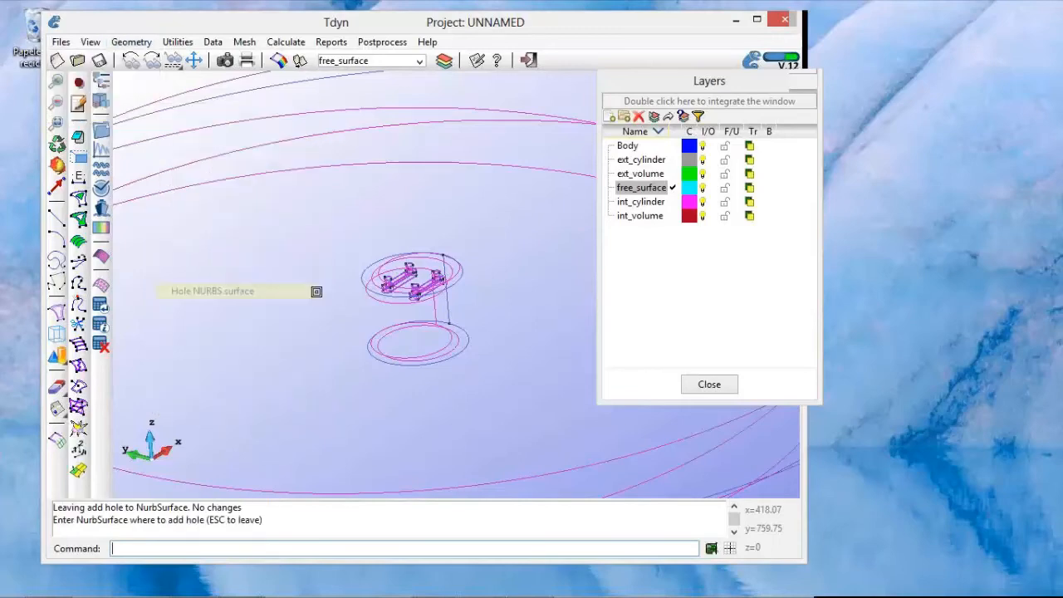
scroll(369, 290, up, 3)
scroll(369, 291, up, 2)
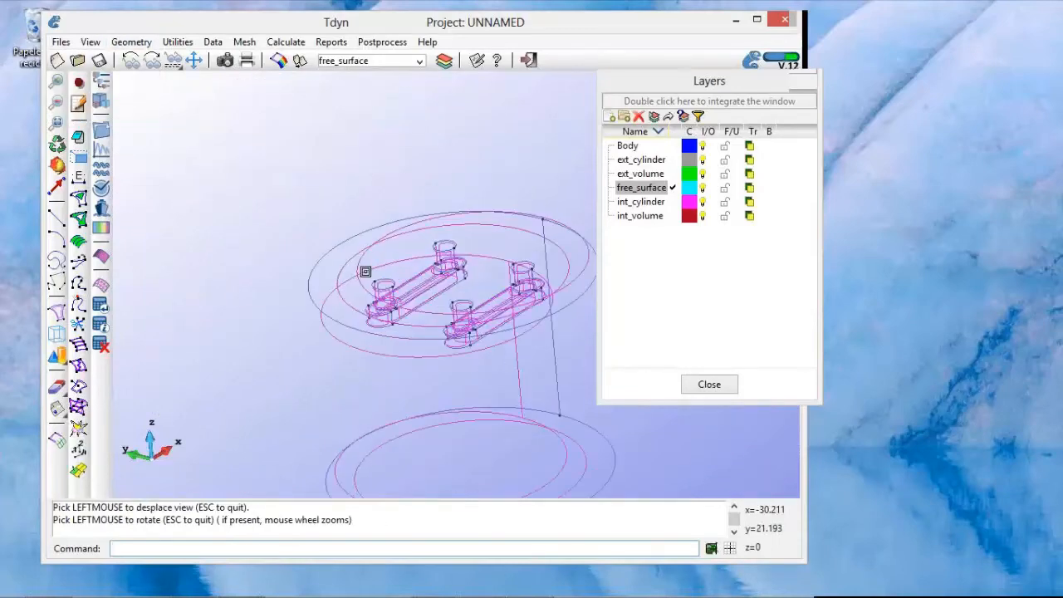
scroll(338, 282, down, 3)
scroll(338, 282, down, 2)
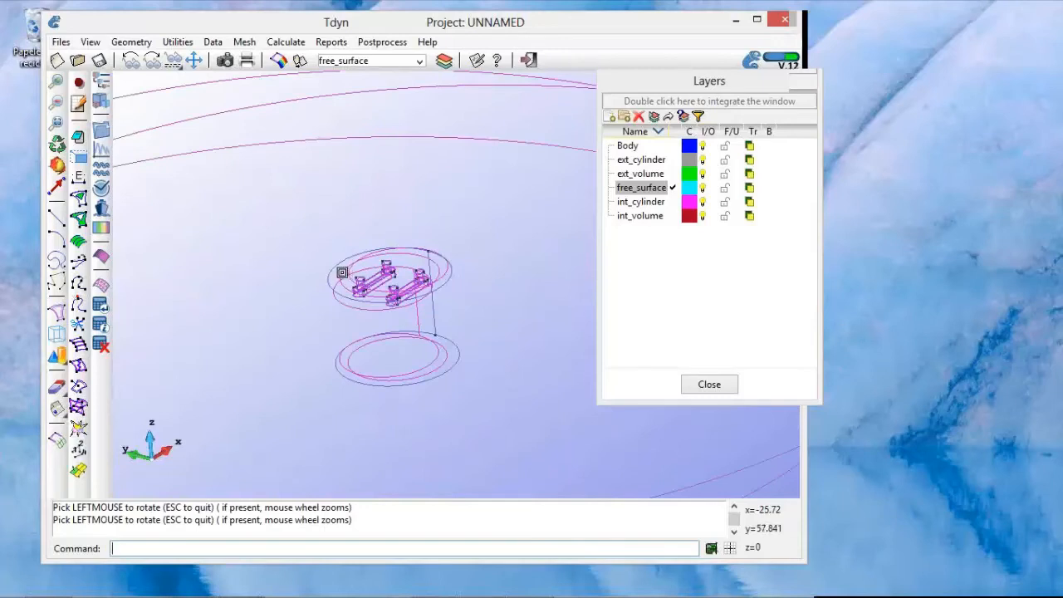
click(339, 271)
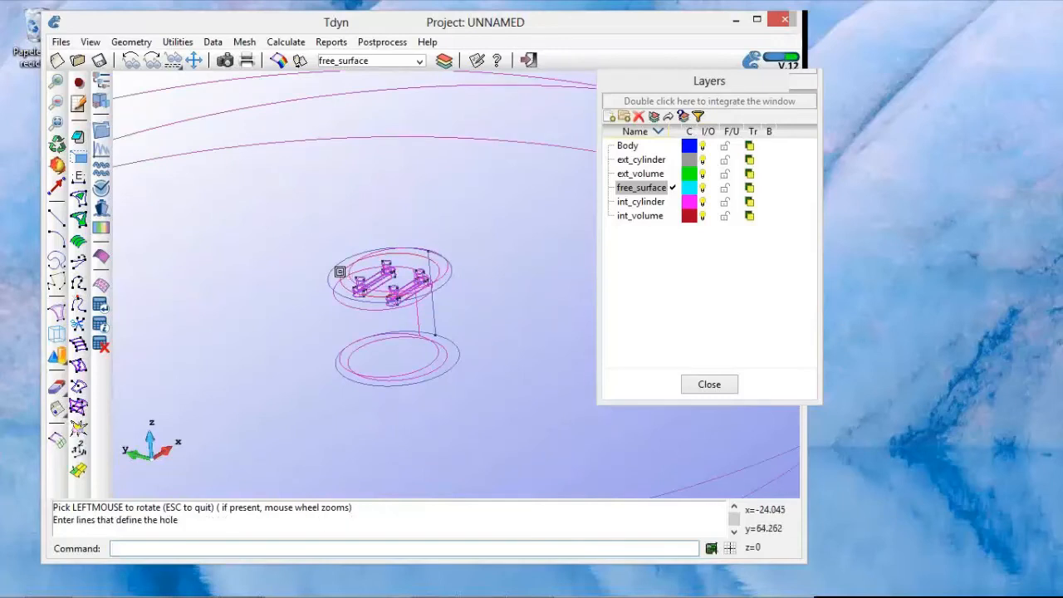
right_click(400, 277)
mouse_move(432, 372)
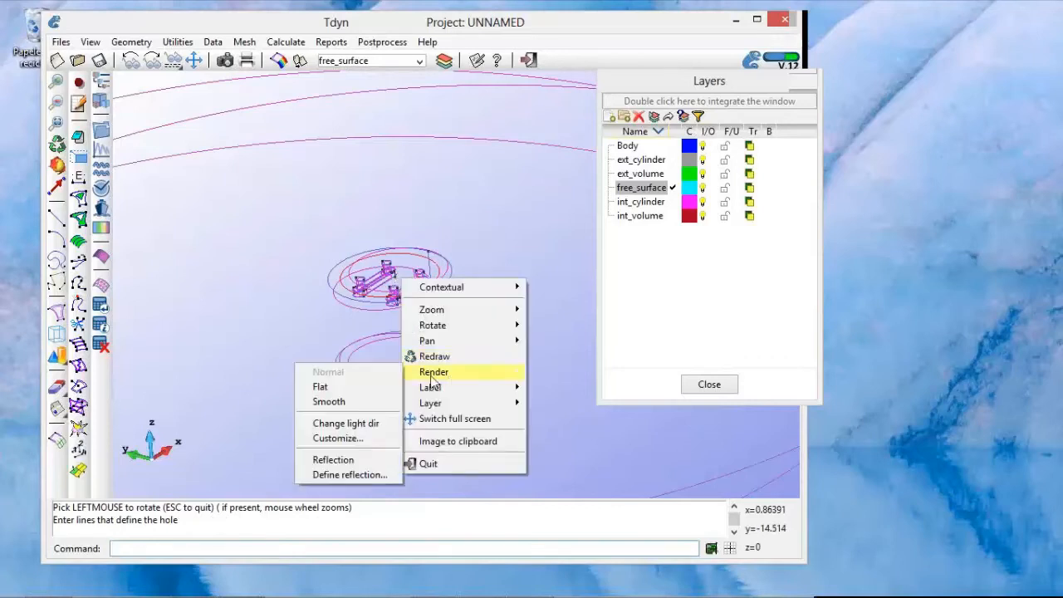
click(377, 387)
Step: Cut two holes in the inner free surface, using the waterline circles of the platform's two rear columns as boundaries
shift+right_drag(383, 277, 386, 294)
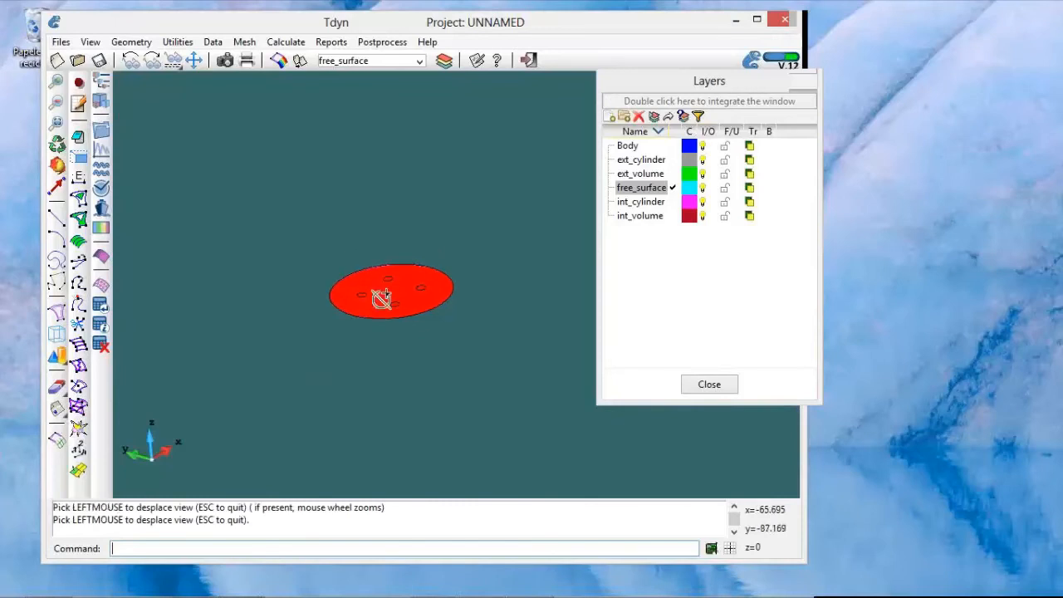
scroll(382, 295, up, 6)
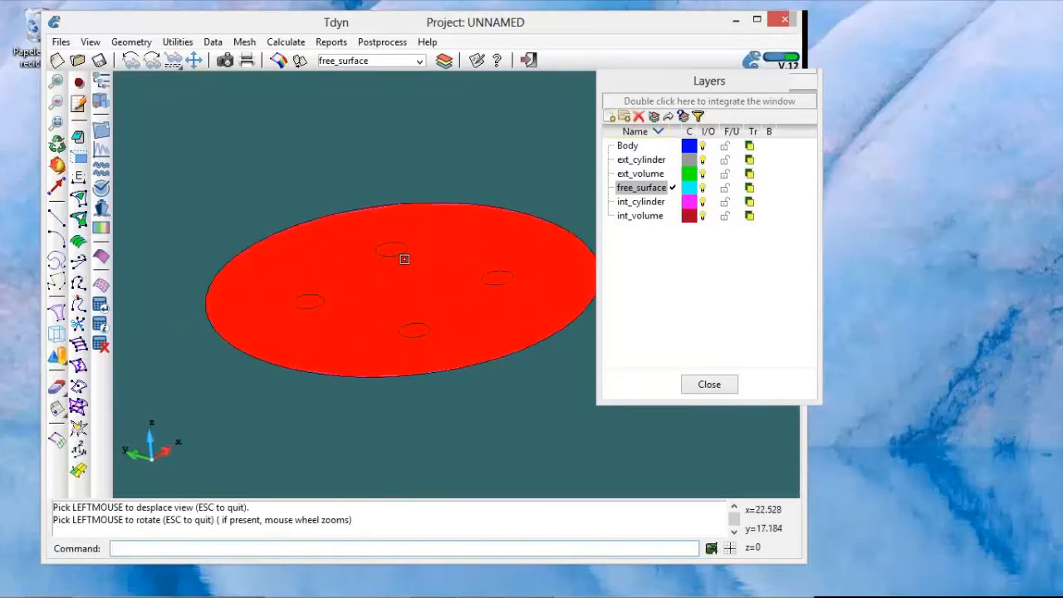
click(404, 244)
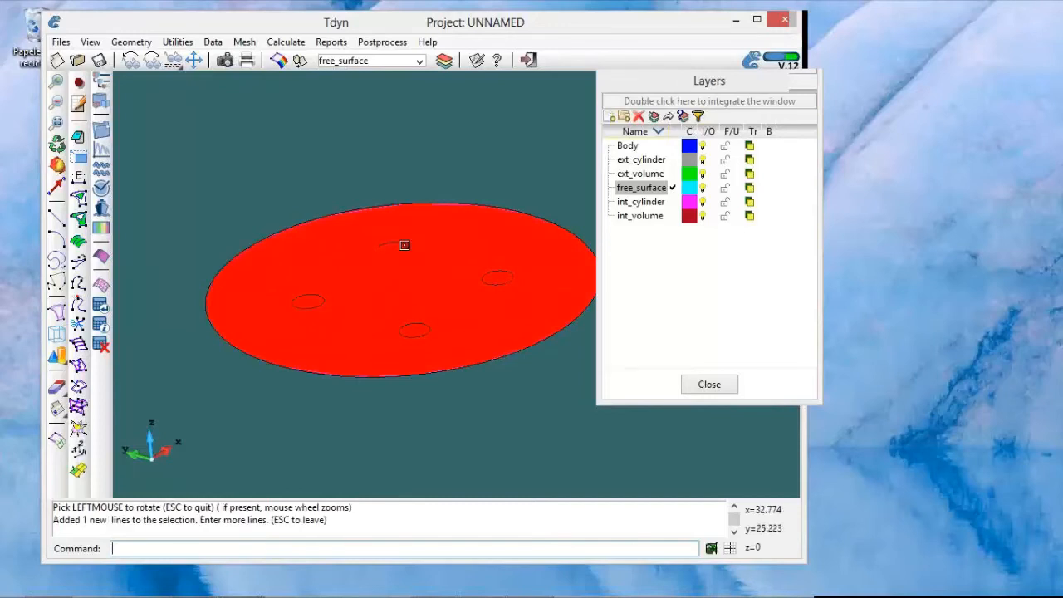
click(404, 245)
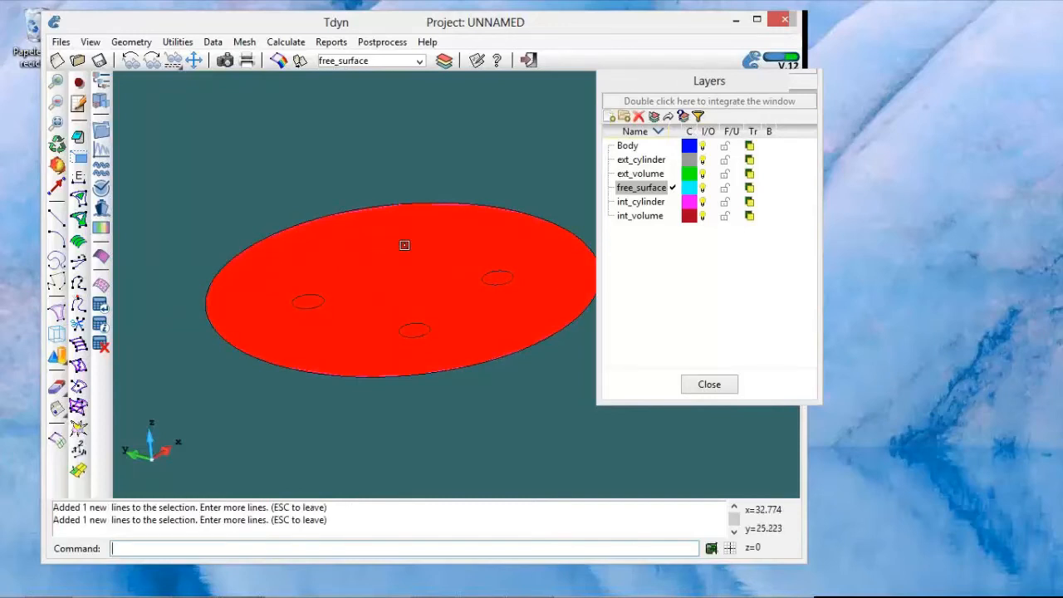
key(Escape)
shift+right_drag(410, 274, 394, 289)
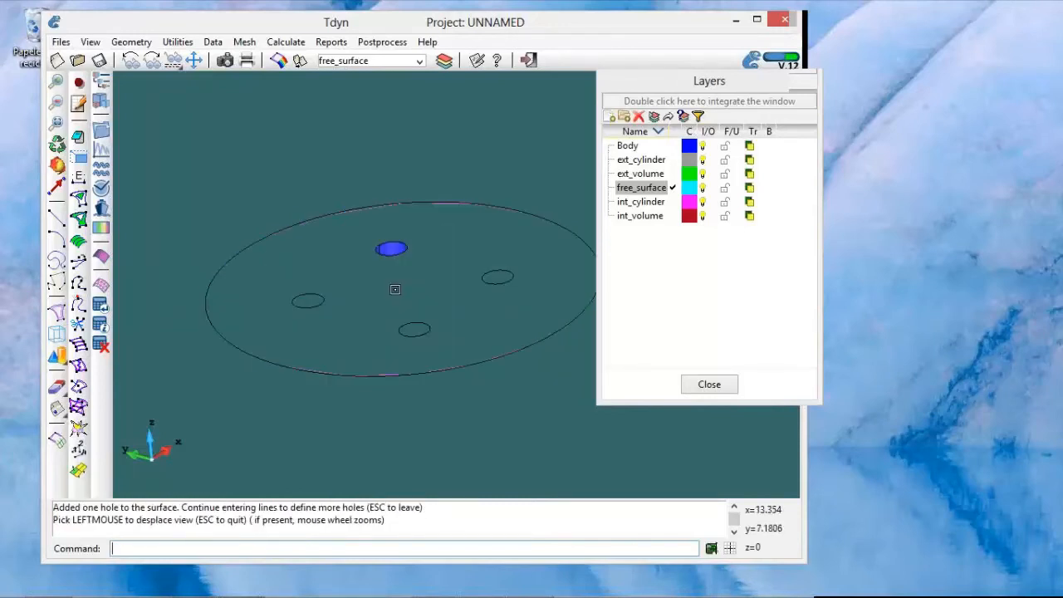
click(474, 300)
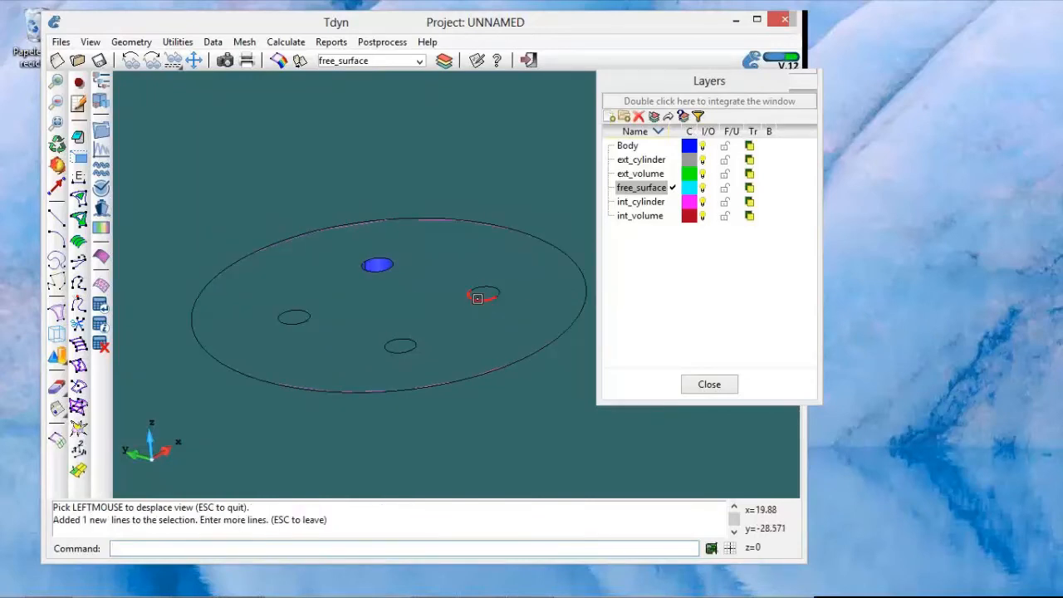
click(491, 289)
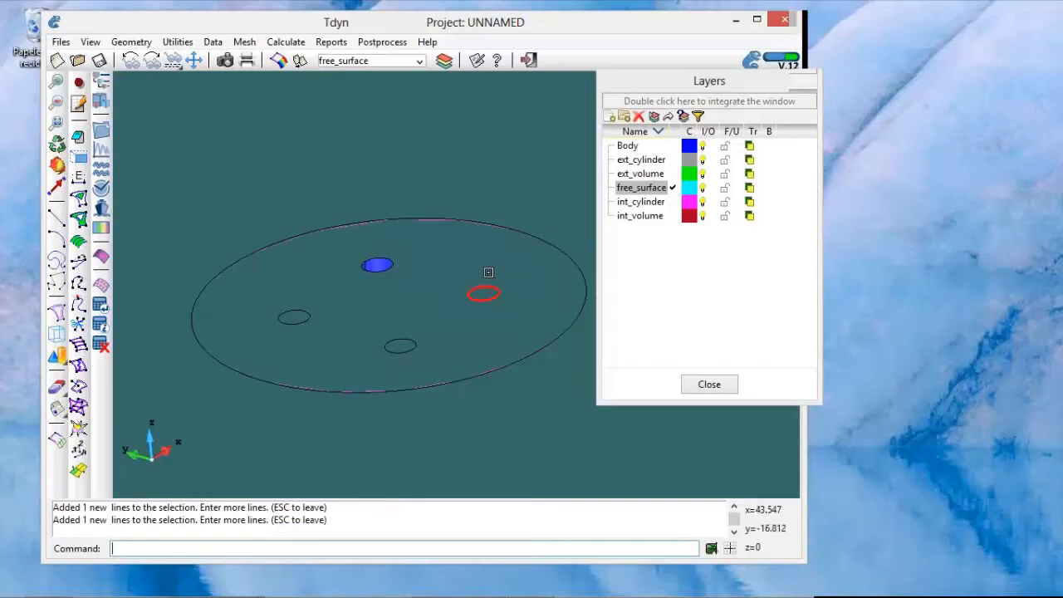
key(Escape)
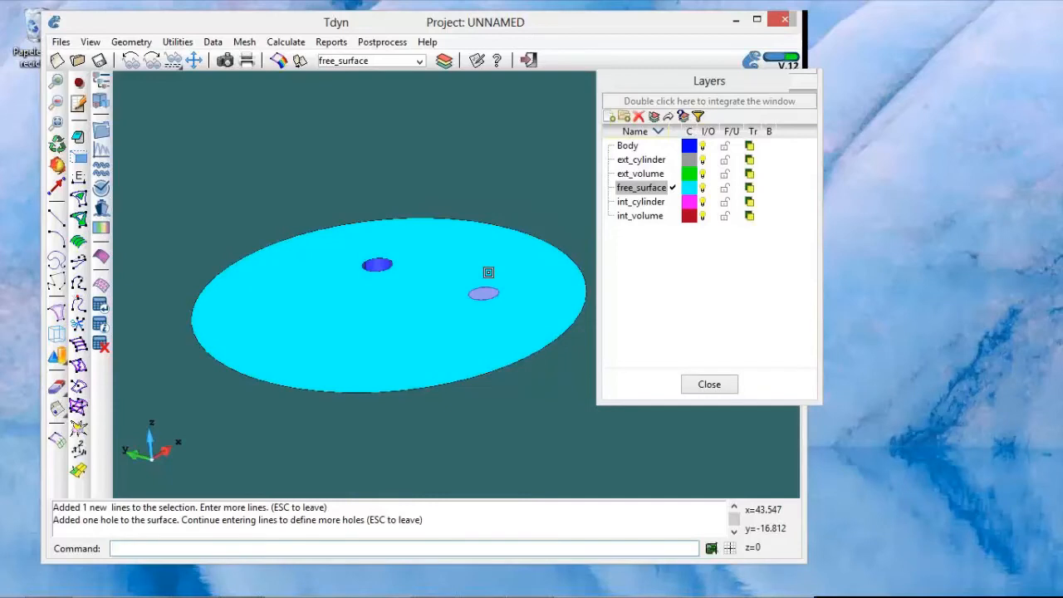
Step: Cut holes for the two remaining column waterline circles in the inner free surface and leave the hole command
shift+right_drag(453, 303, 470, 283)
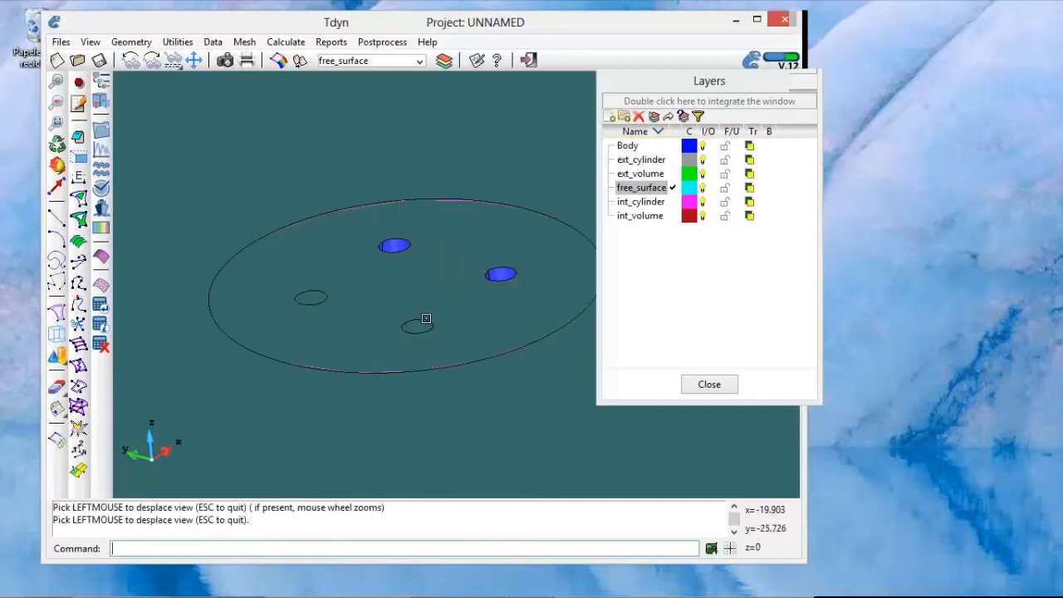
click(426, 318)
key(Escape)
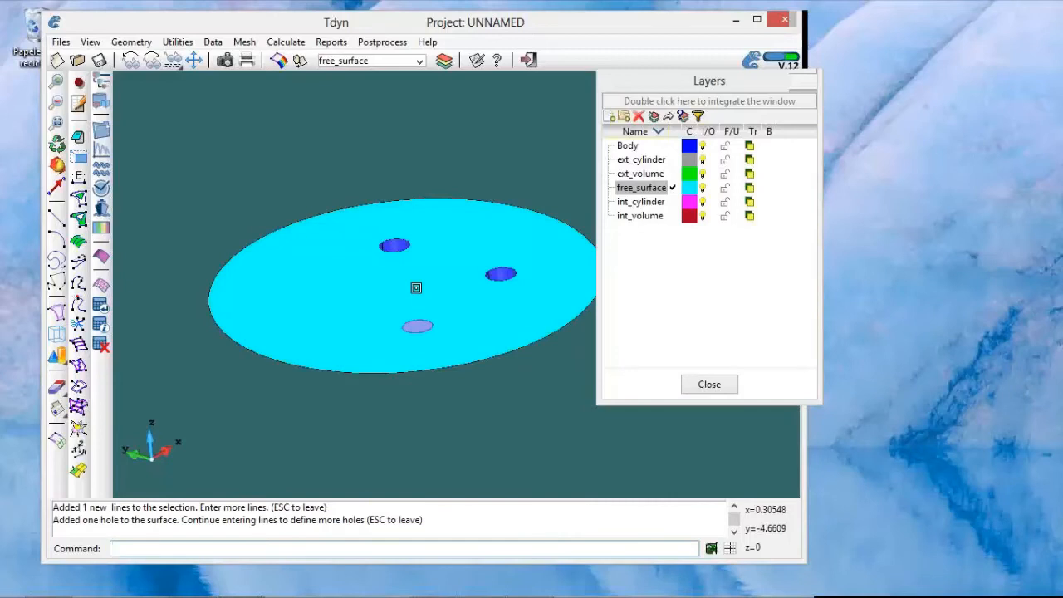
shift+right_drag(377, 296, 406, 309)
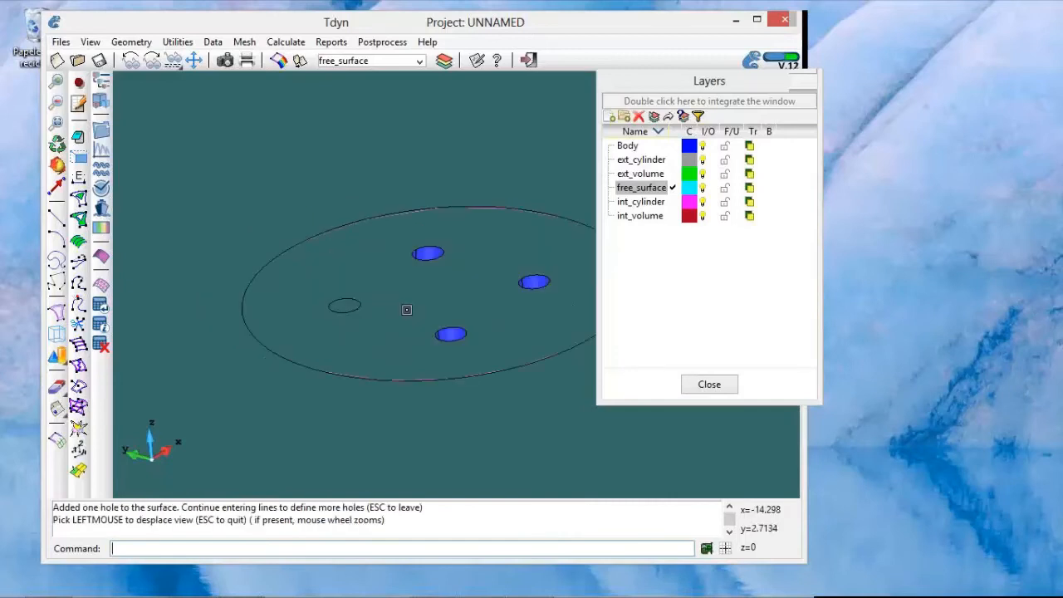
click(353, 309)
click(348, 299)
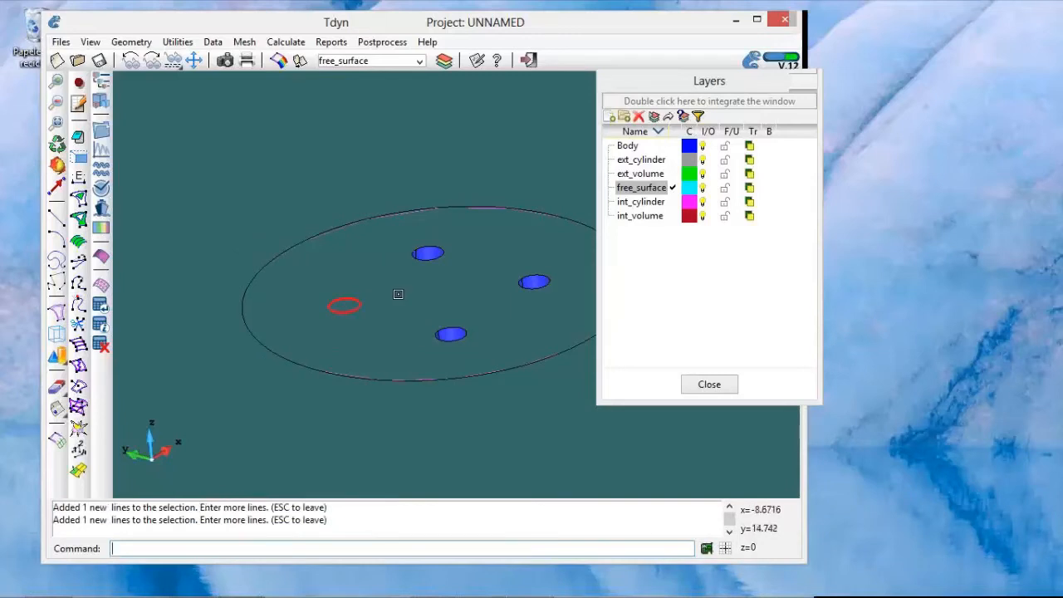
key(Escape)
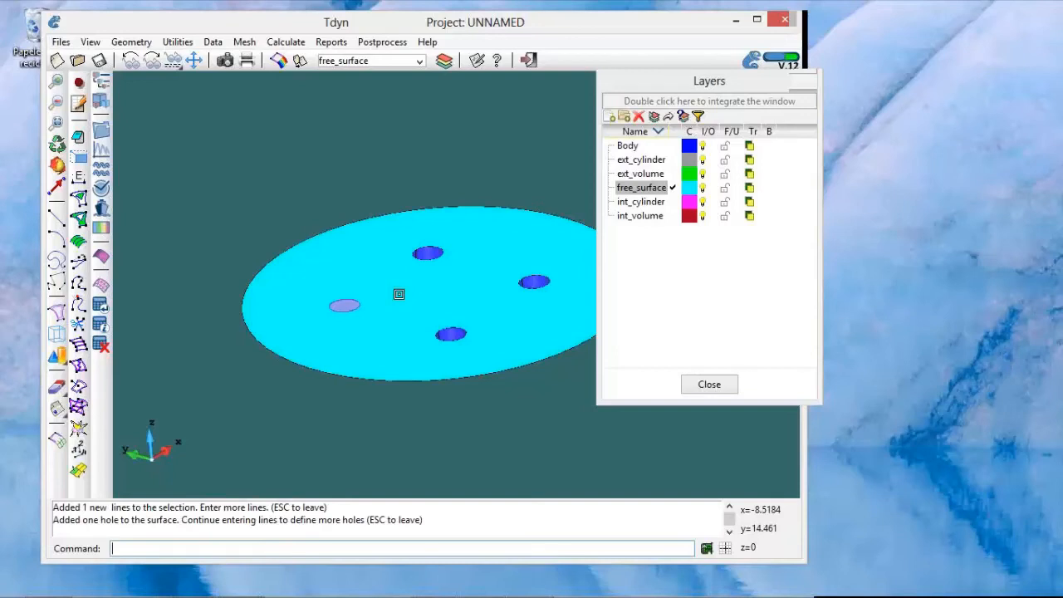
middle_drag(399, 295, 415, 299)
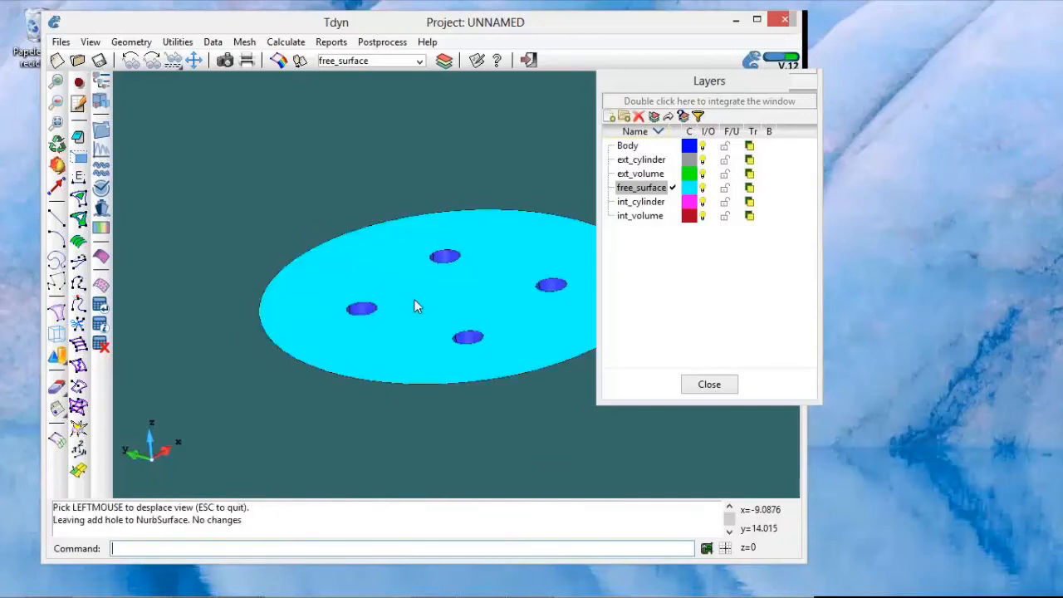
Step: Cut a hole in the outer cylinder's bottom surface with Hole NURBS surface, using the inner cylinder's bottom circle as the boundary
scroll(415, 300, down, 5)
scroll(414, 300, down, 3)
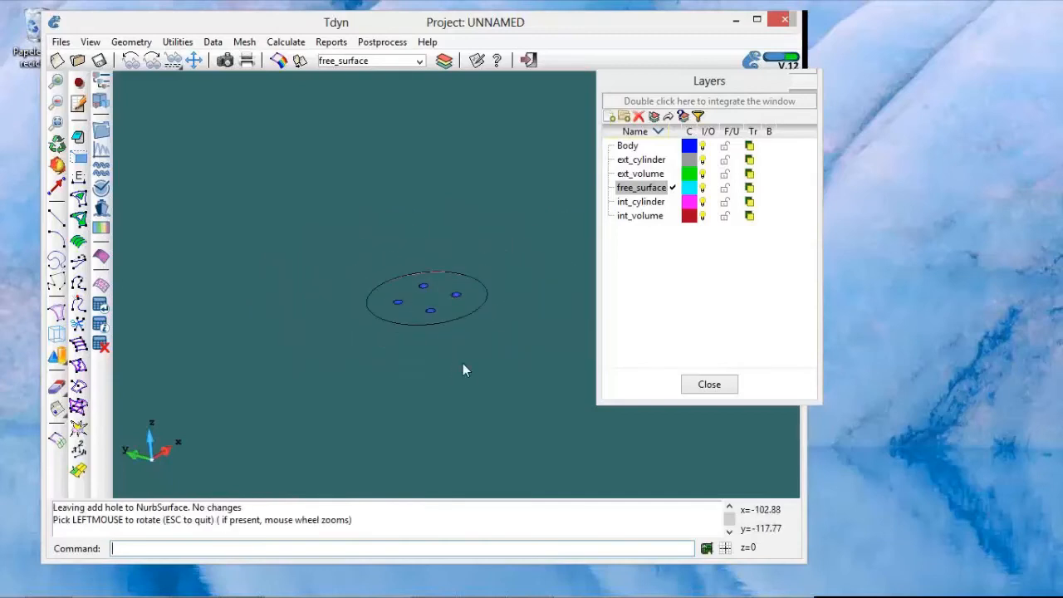
shift+drag(463, 363, 470, 297)
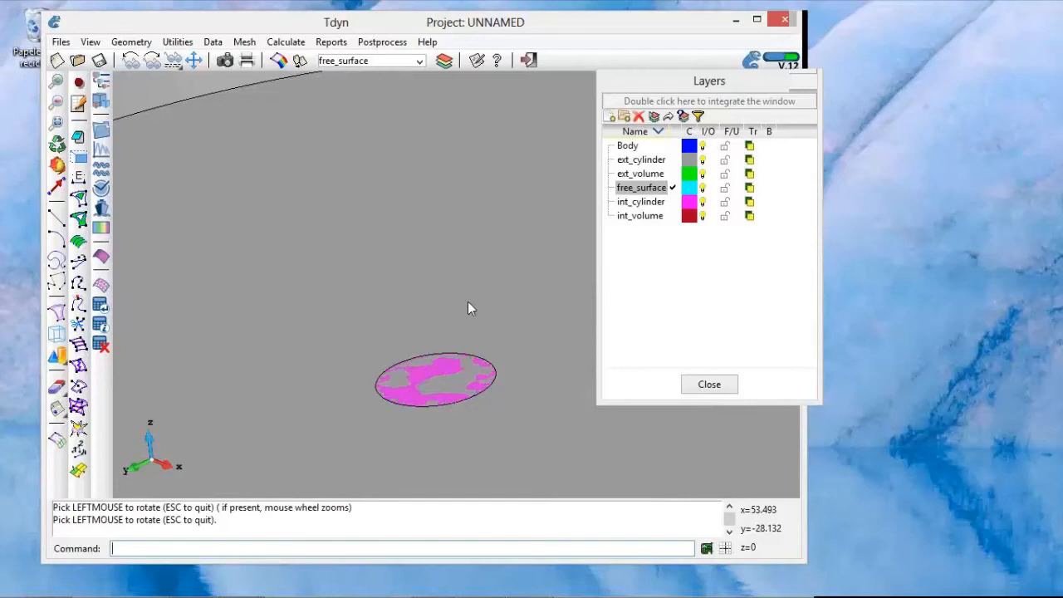
click(138, 46)
mouse_move(123, 115)
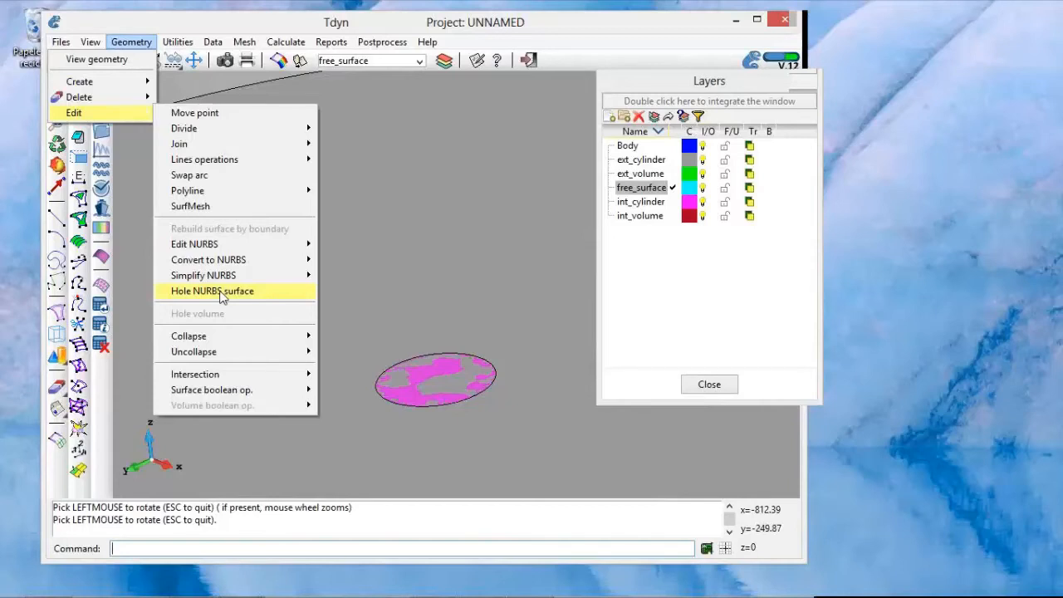
click(220, 292)
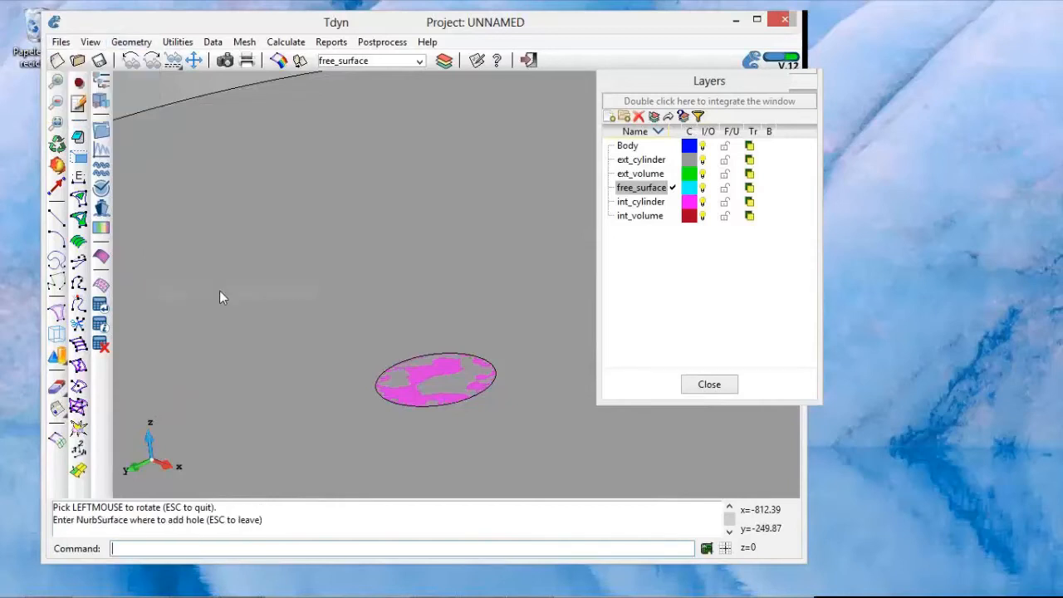
click(243, 223)
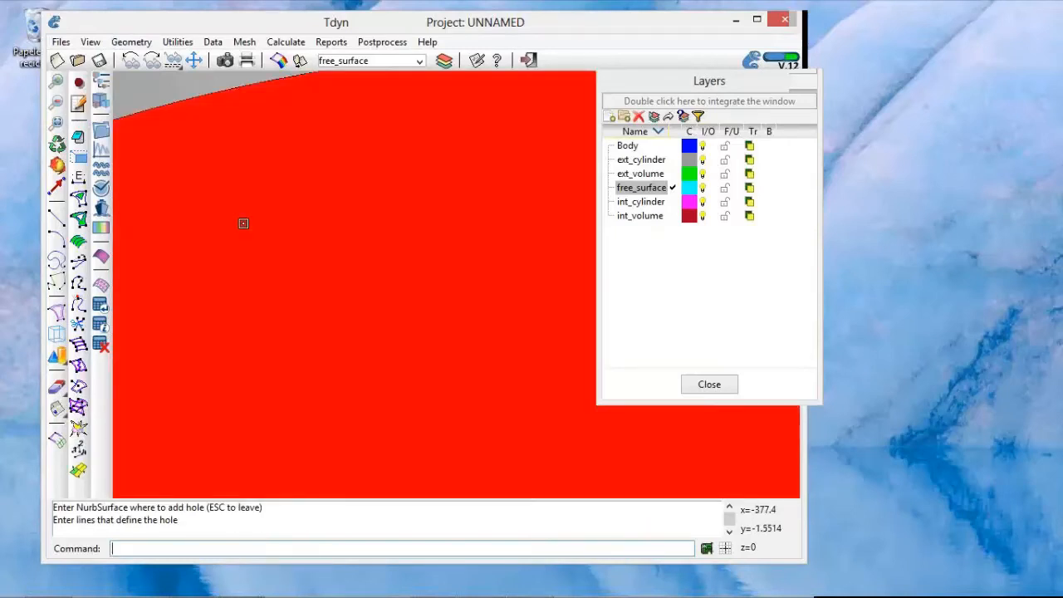
shift+right_drag(338, 263, 334, 200)
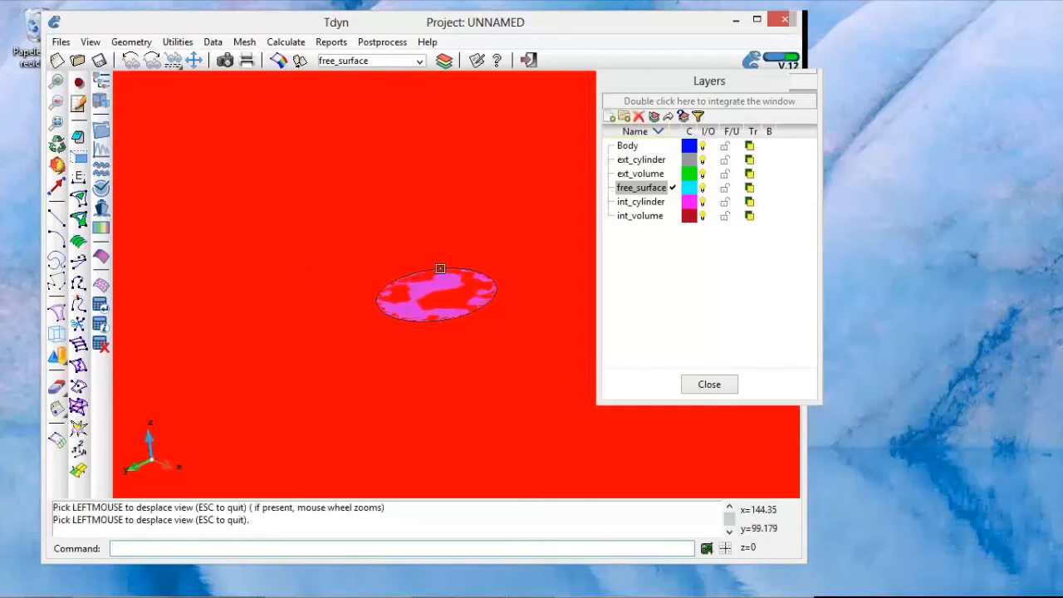
click(440, 268)
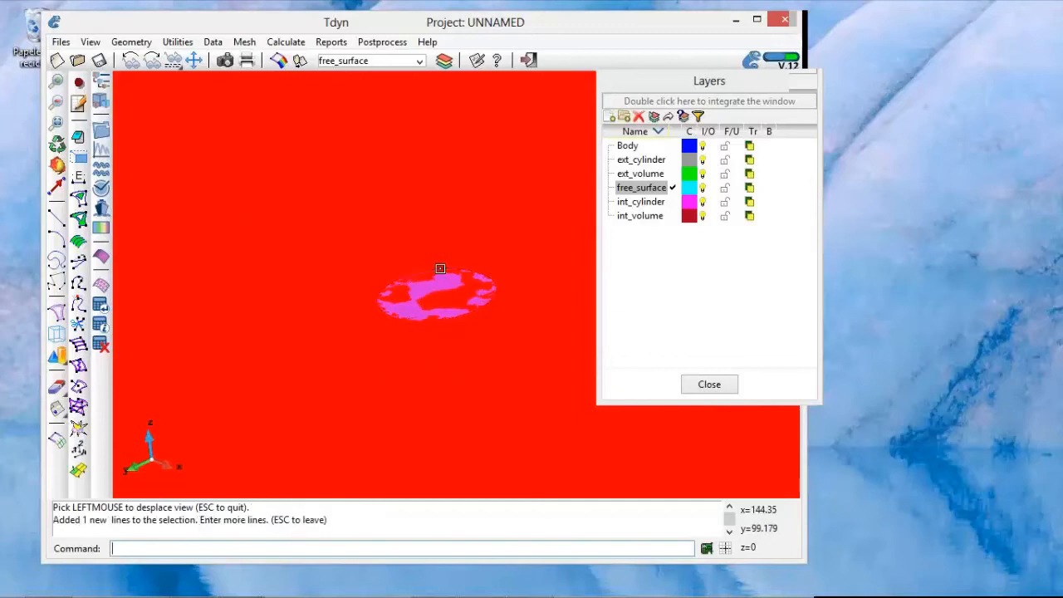
key(Escape)
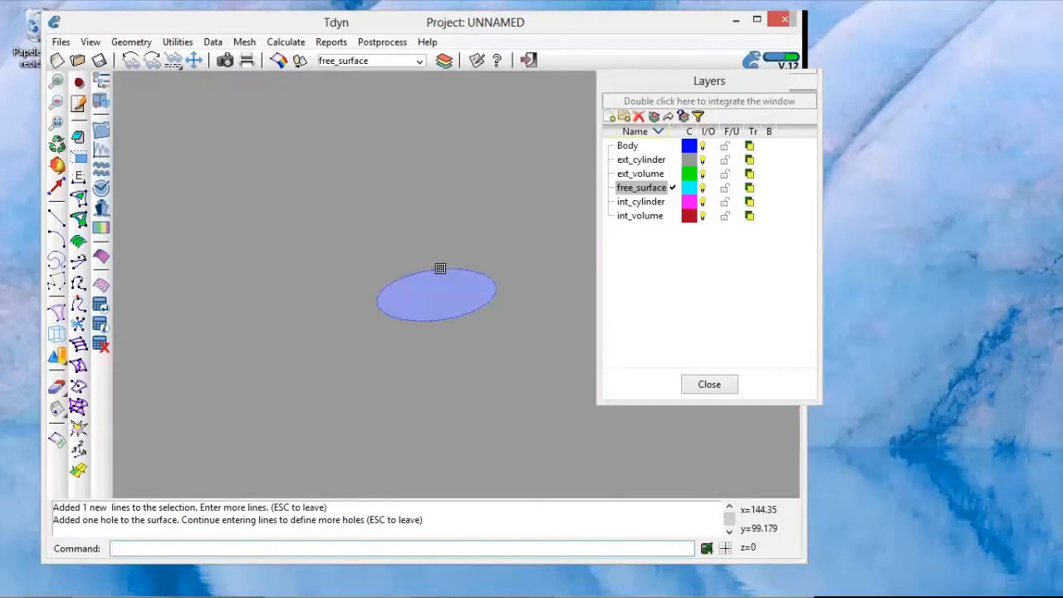
Step: Leave the hole command and set the rendering mode of the whole domain to Normal
key(Escape)
shift+right_drag(440, 268, 443, 259)
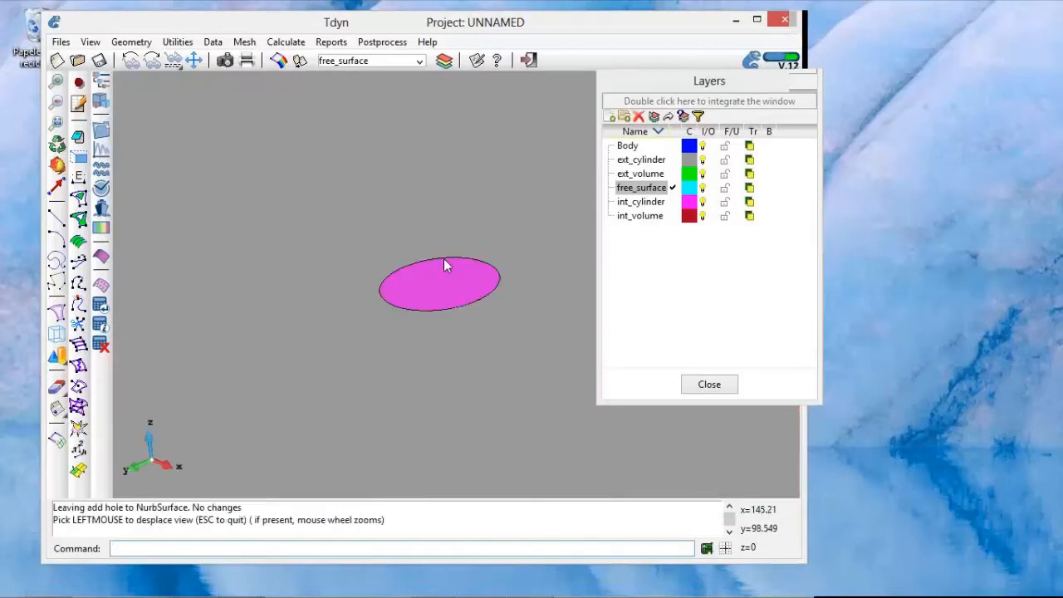
shift+drag(445, 93, 454, 285)
scroll(454, 287, down, 5)
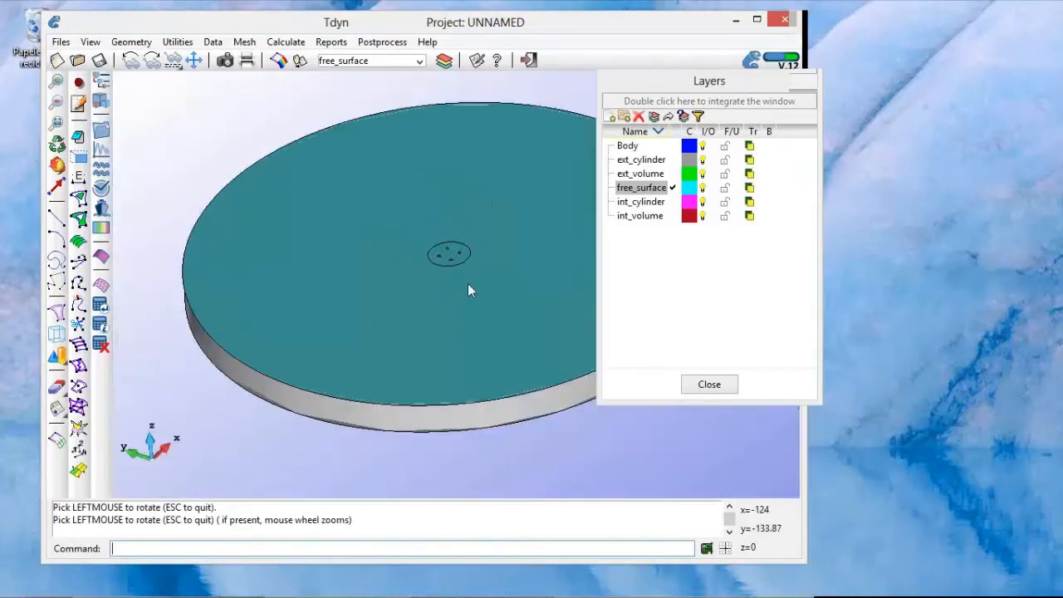
right_click(430, 299)
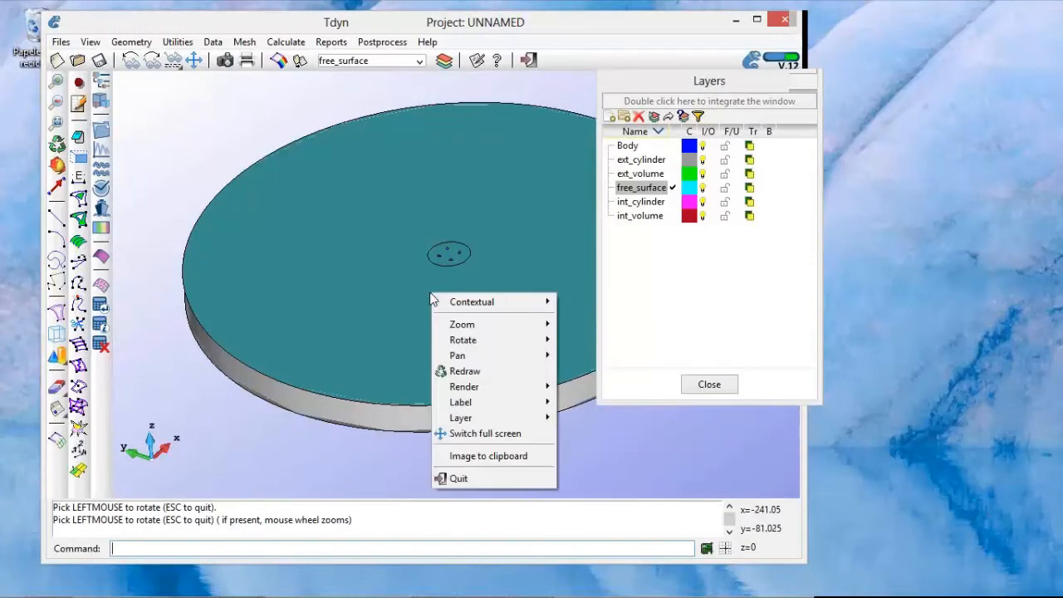
mouse_move(484, 387)
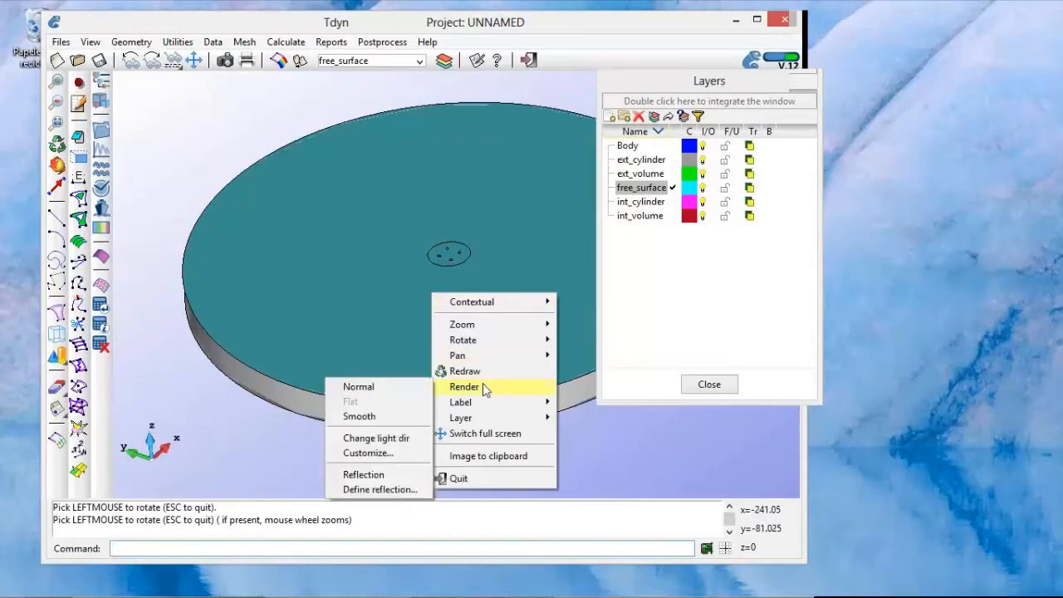
click(407, 387)
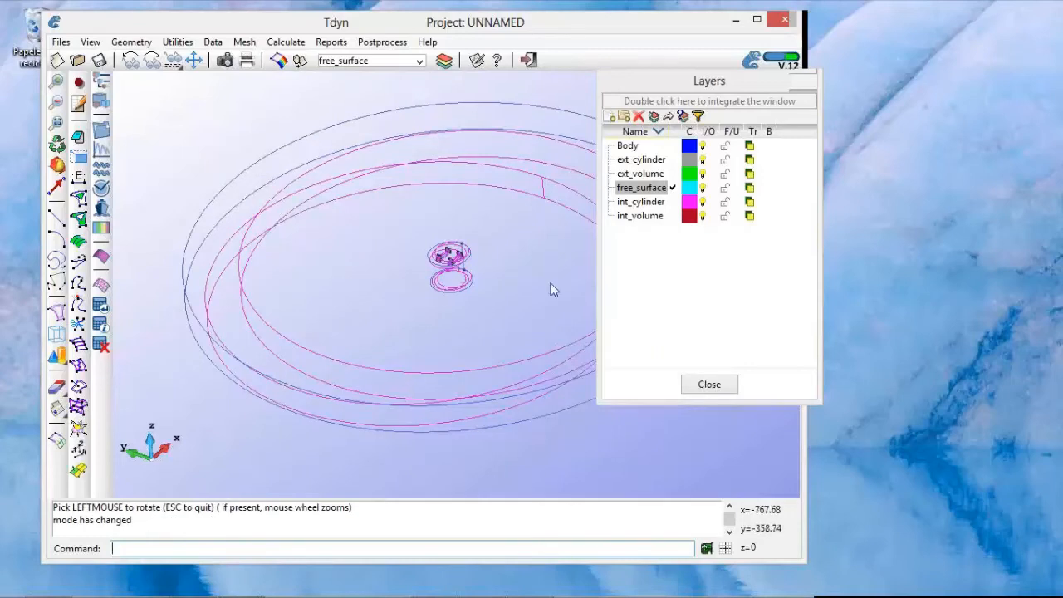
Step: Make int_volume the layer to use and turn off the ext_cylinder and free_surface layers
double_click(638, 204)
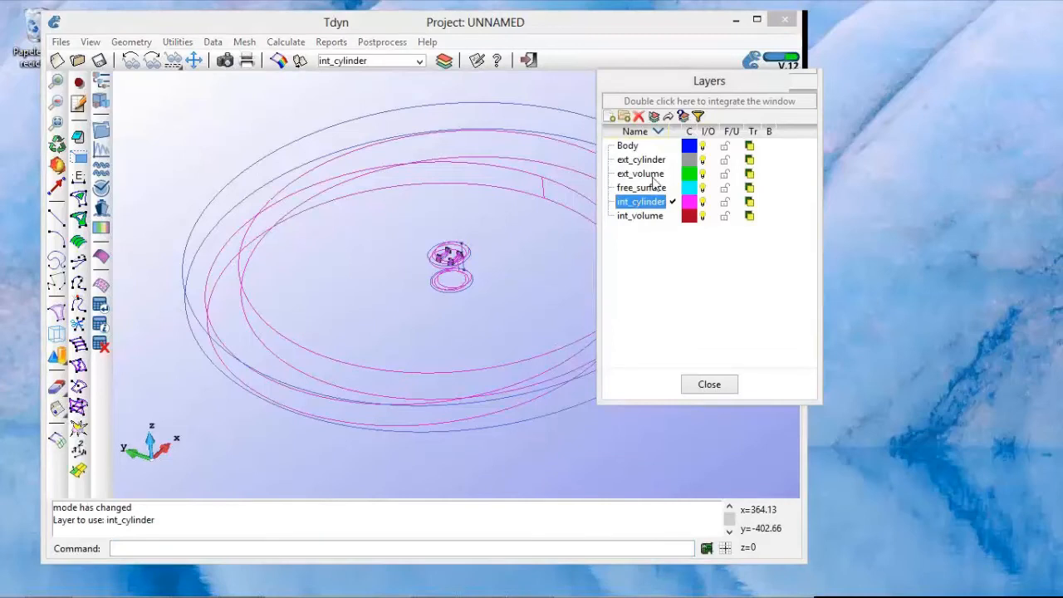
double_click(650, 219)
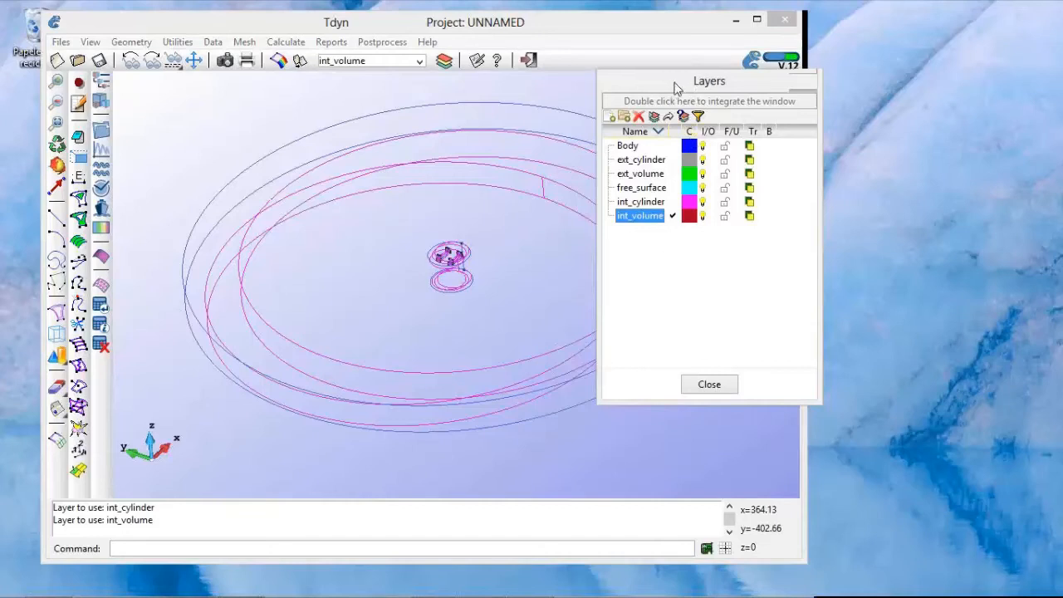
drag(674, 81, 663, 84)
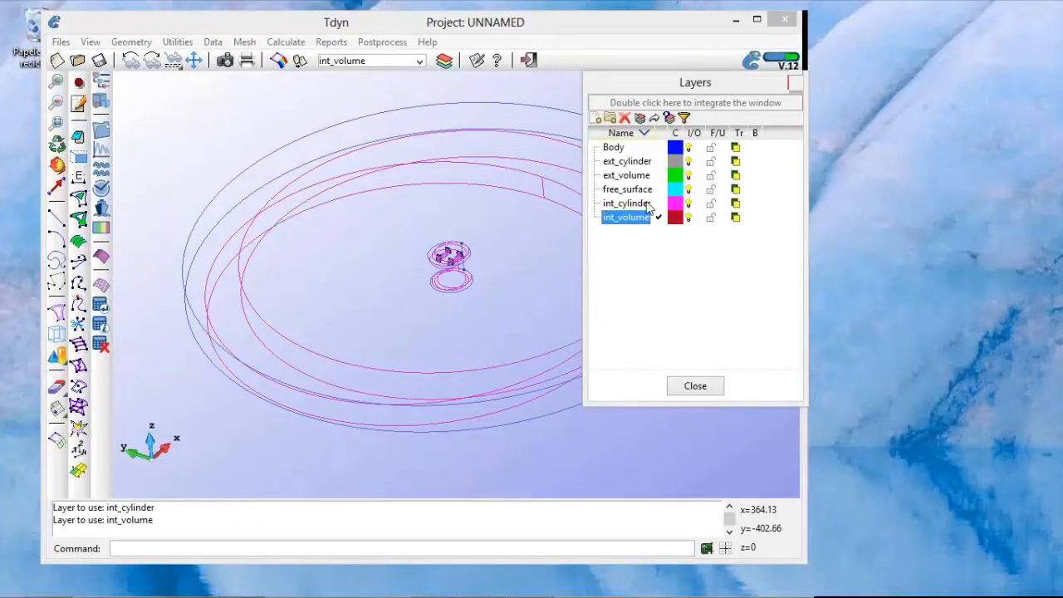
click(688, 162)
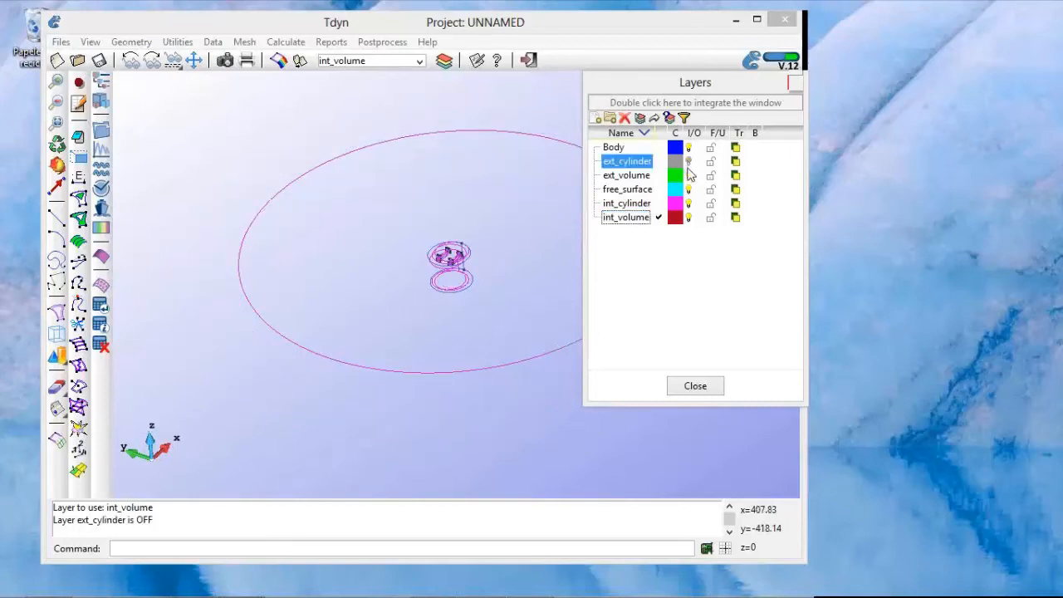
click(688, 189)
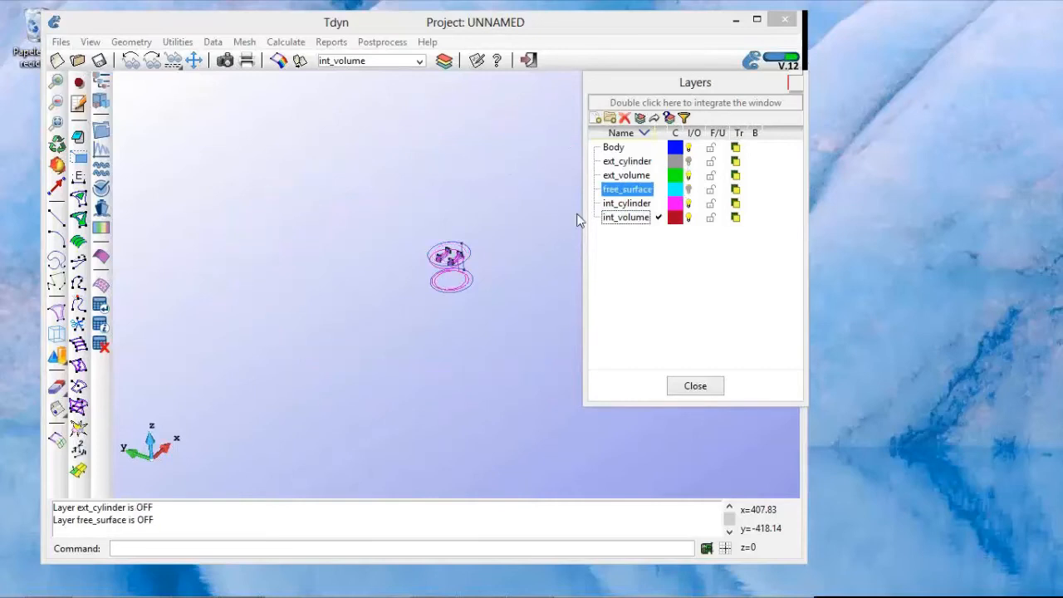
Step: Set the rendering mode to Flat for the remaining inner cylinder and platform surfaces
right_click(374, 212)
mouse_move(423, 310)
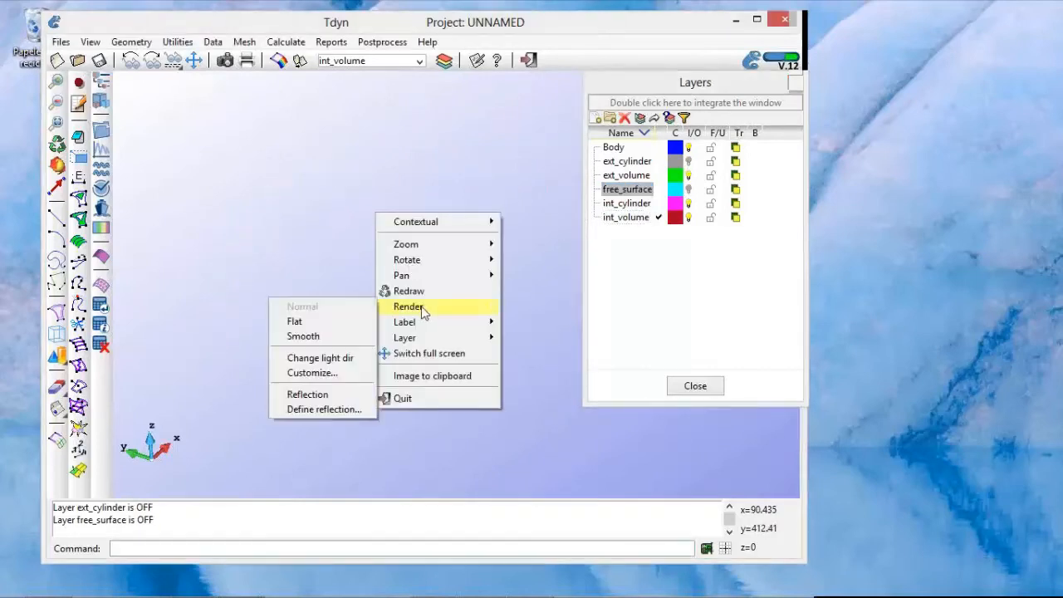
click(364, 325)
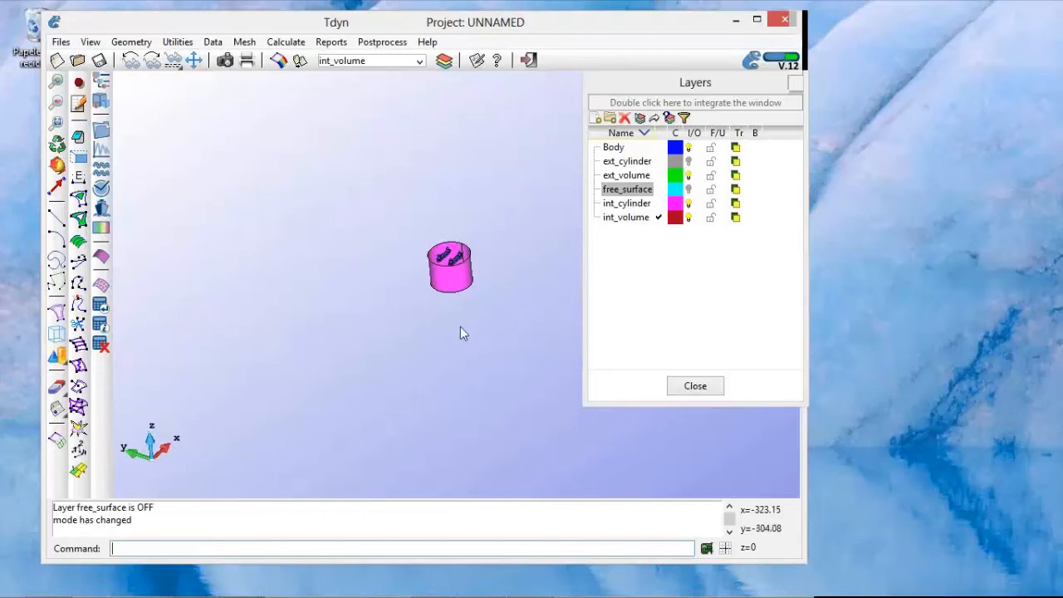
scroll(460, 327, up, 5)
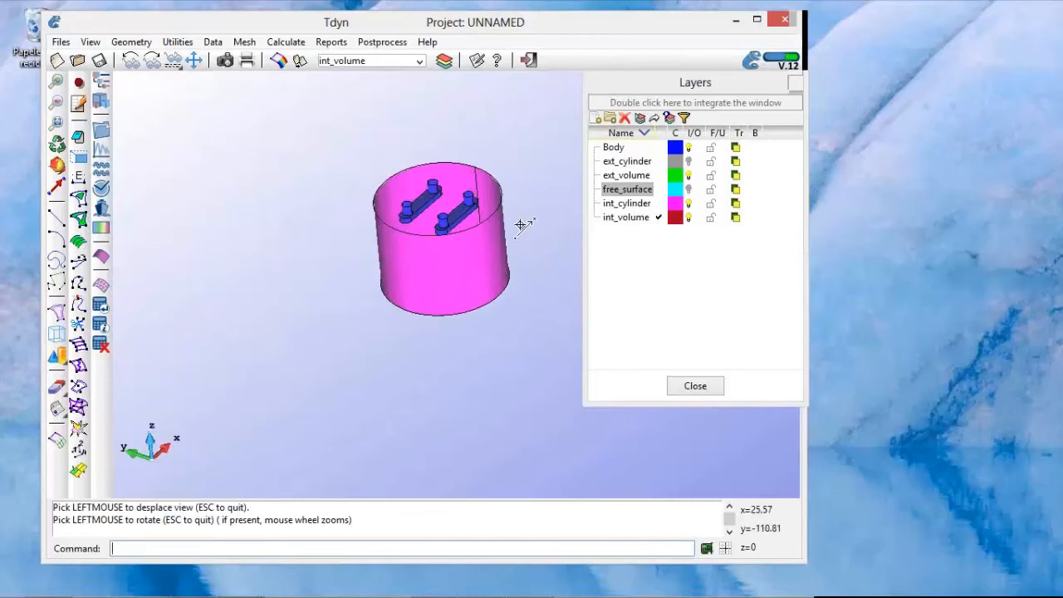
drag(517, 223, 506, 244)
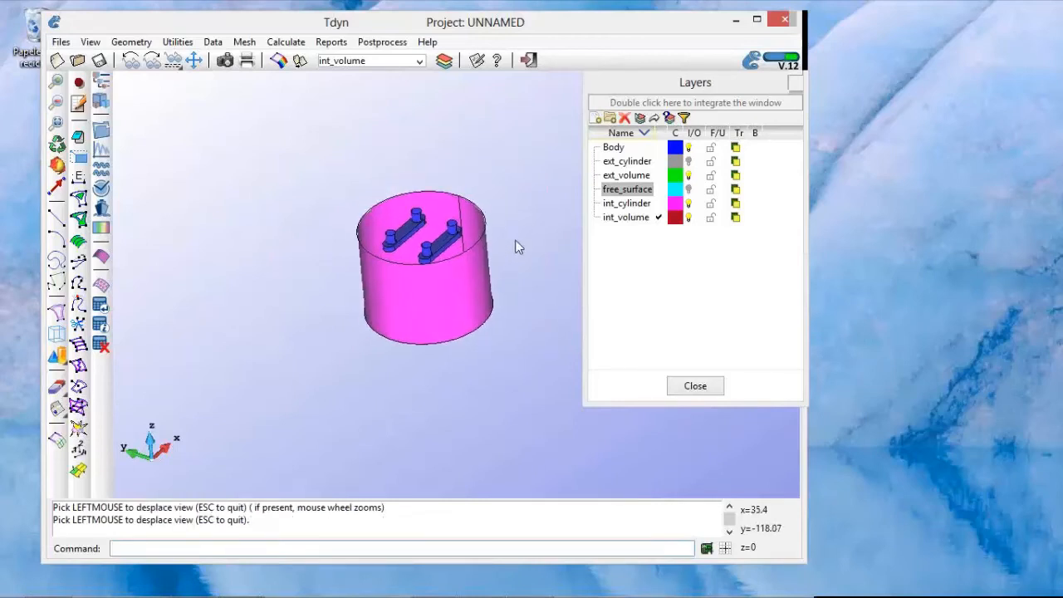
Step: Try to create a volume by contour from all surfaces of the inner cylinder and the platform
click(133, 43)
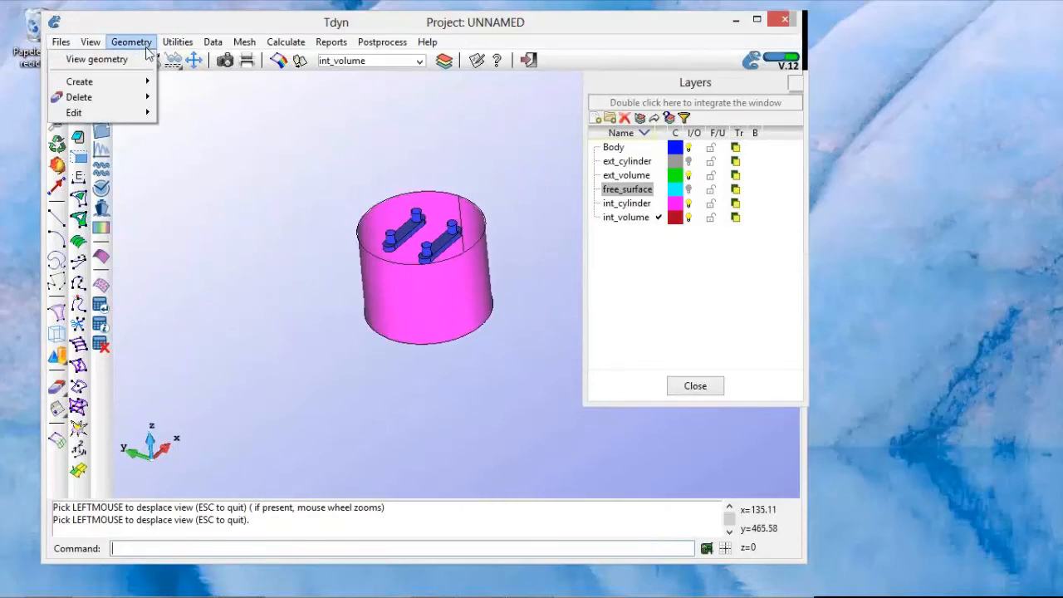
mouse_move(140, 86)
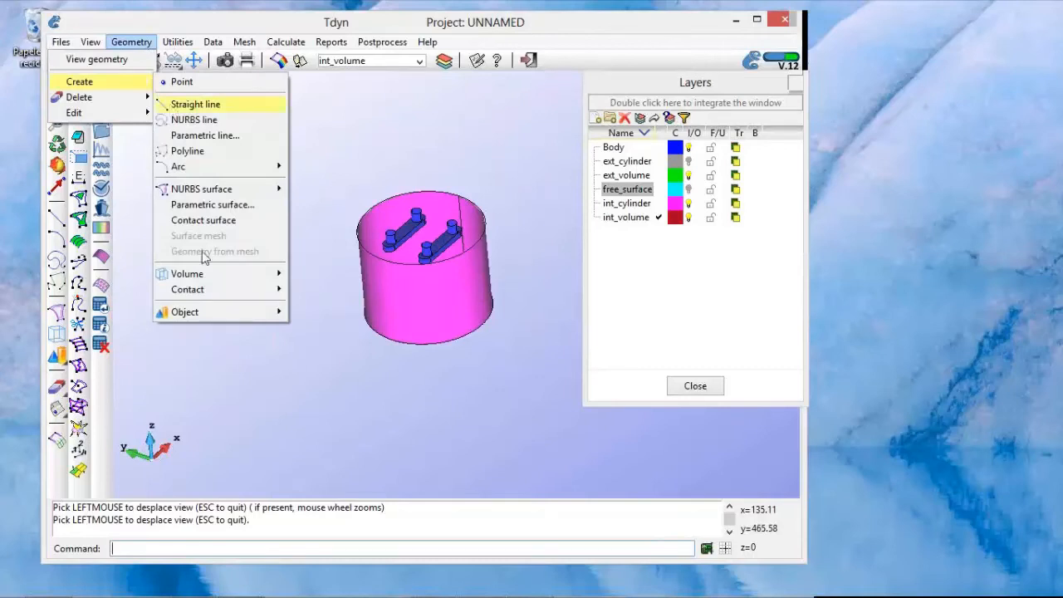
mouse_move(208, 278)
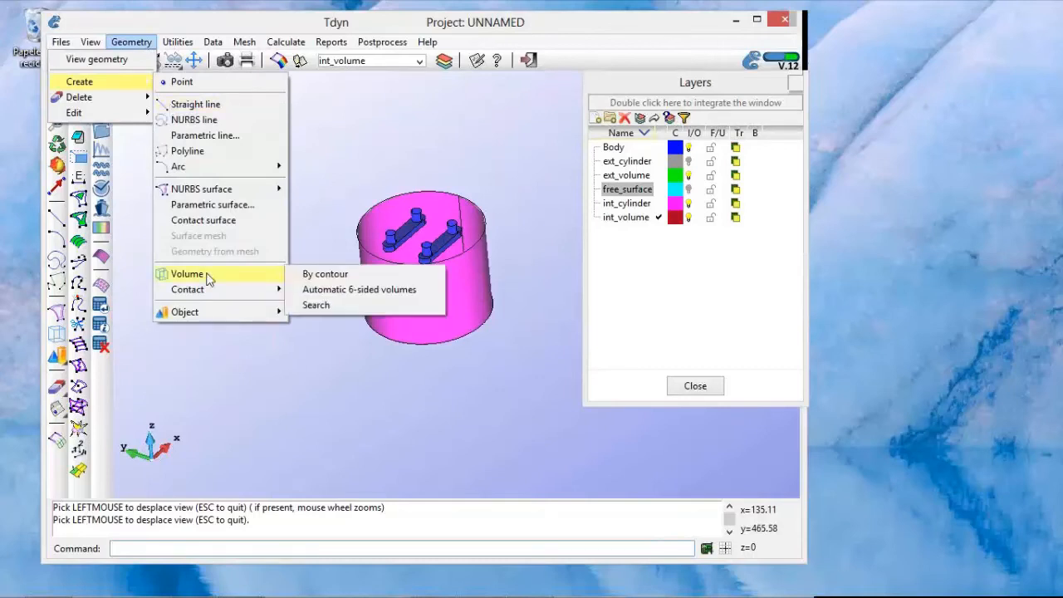
click(307, 280)
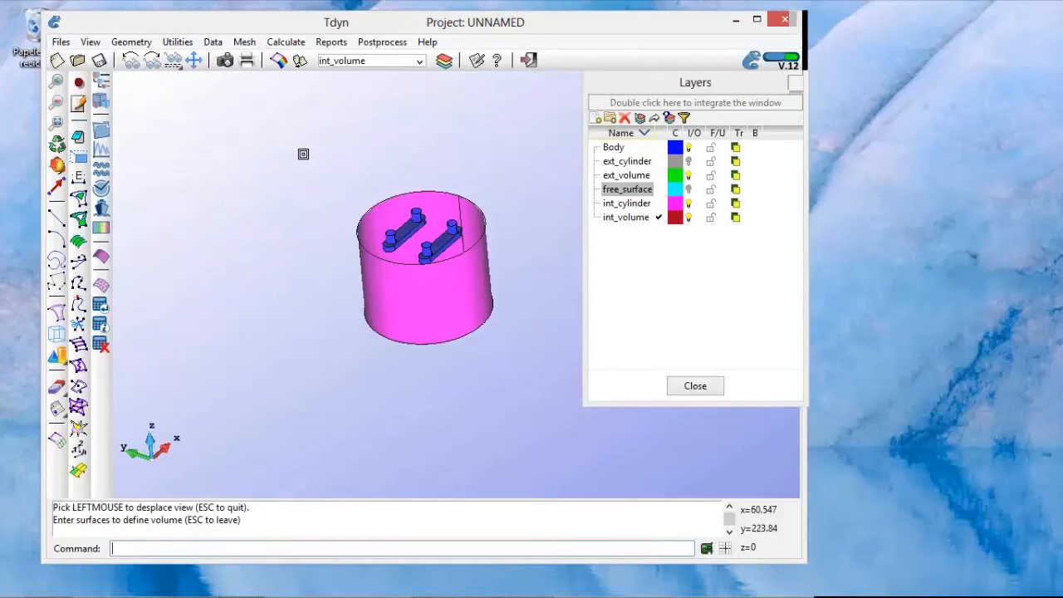
drag(303, 154, 545, 393)
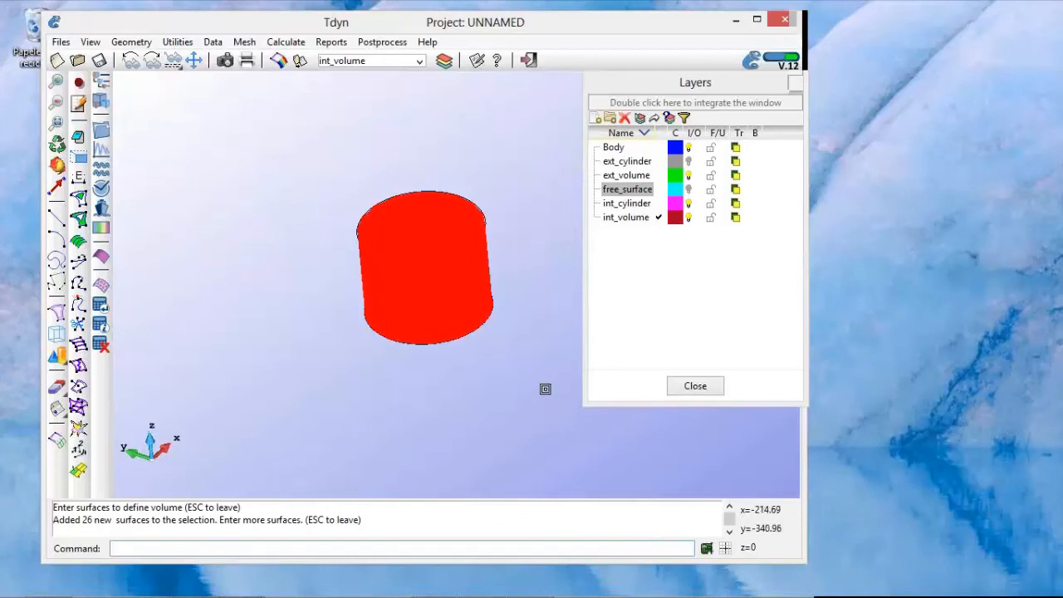
key(Escape)
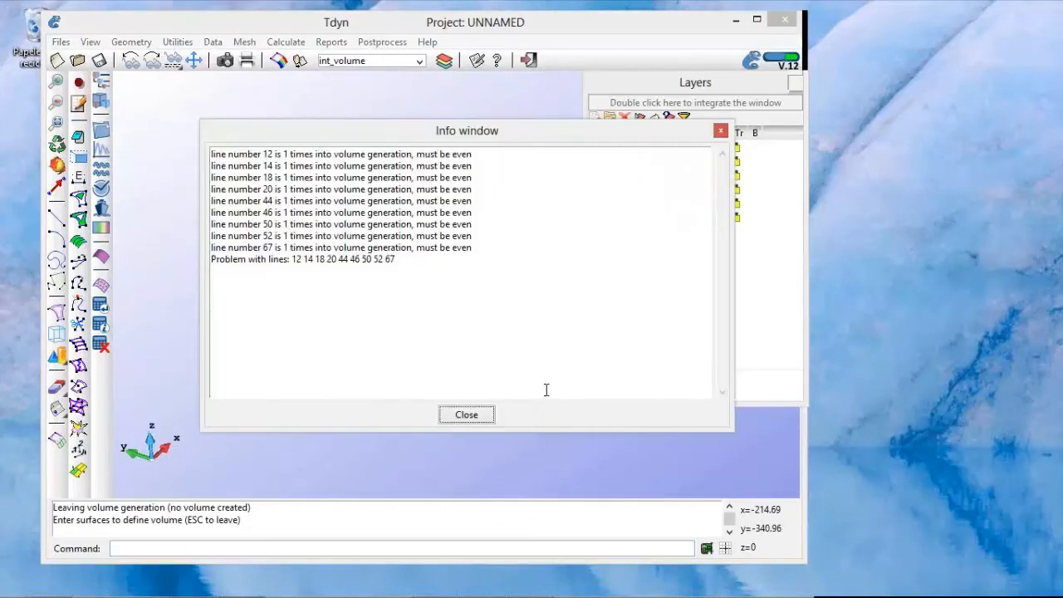
click(467, 414)
Step: Turn off the ext_volume layer and leave the volume creation command
shift+right_drag(485, 356, 484, 370)
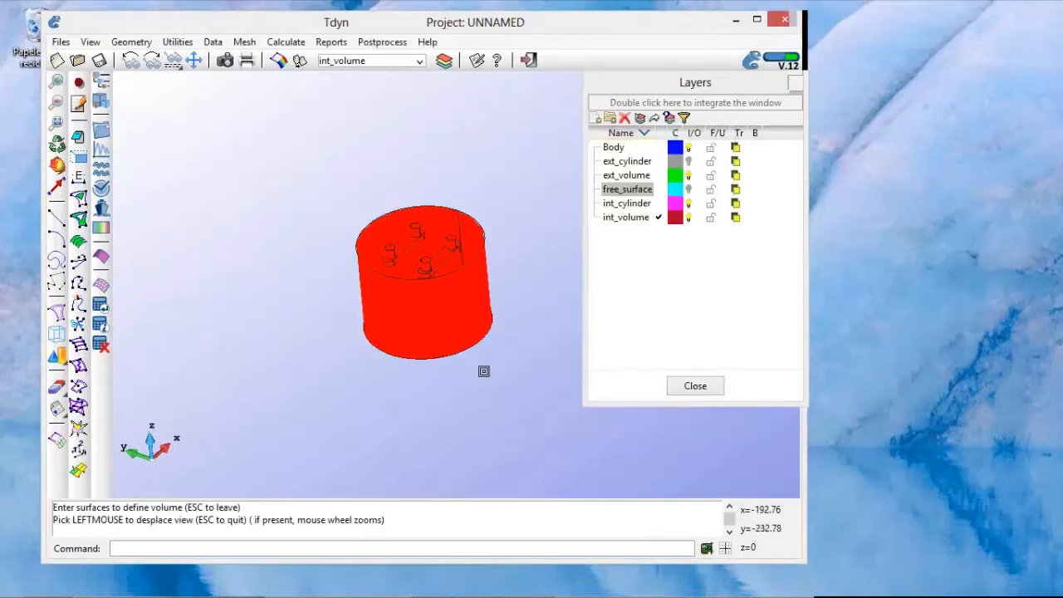
drag(448, 313, 461, 268)
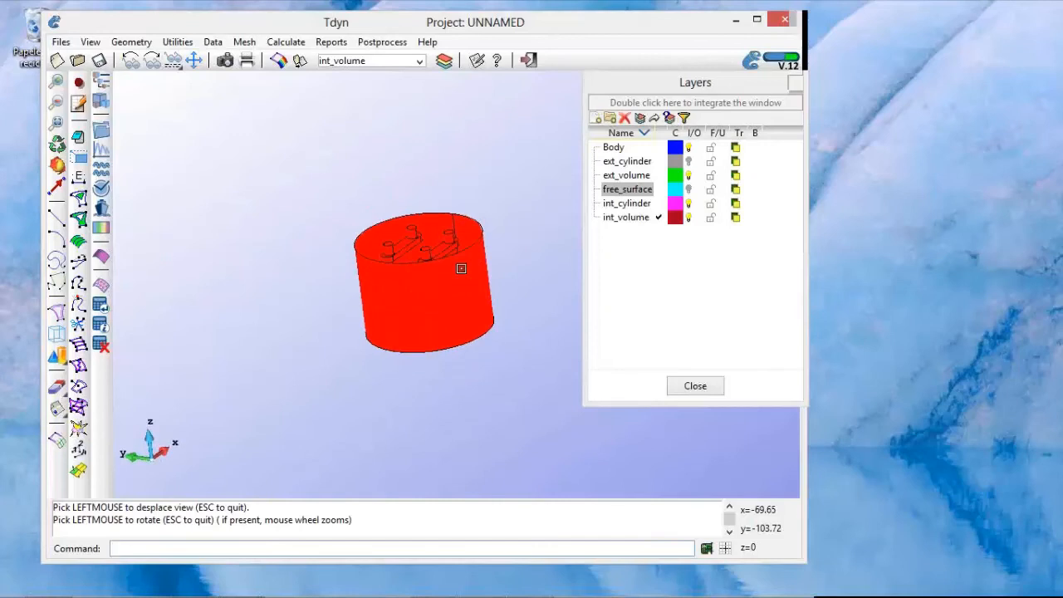
click(688, 176)
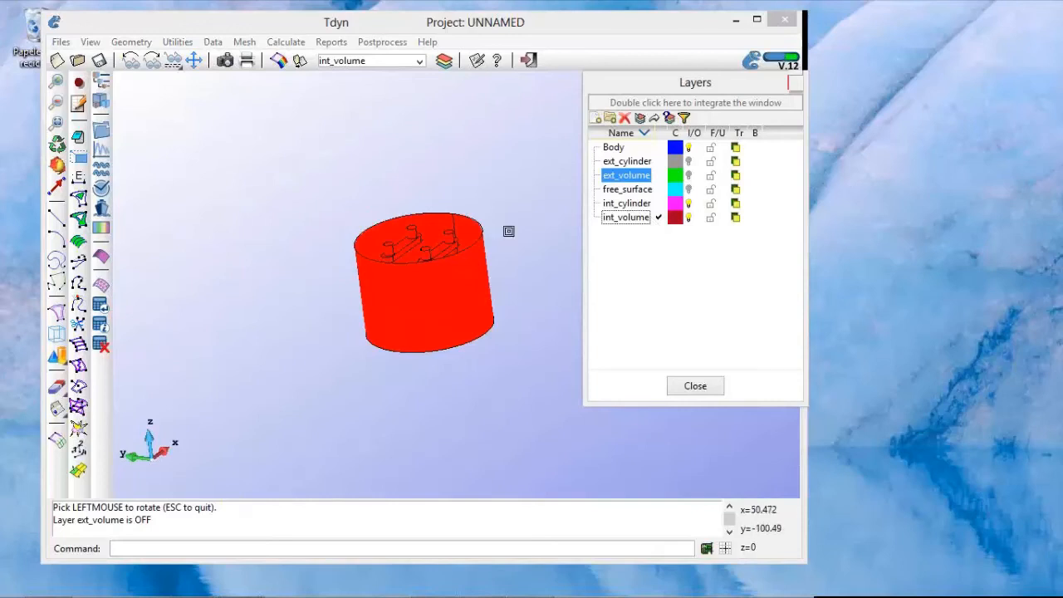
key(Escape)
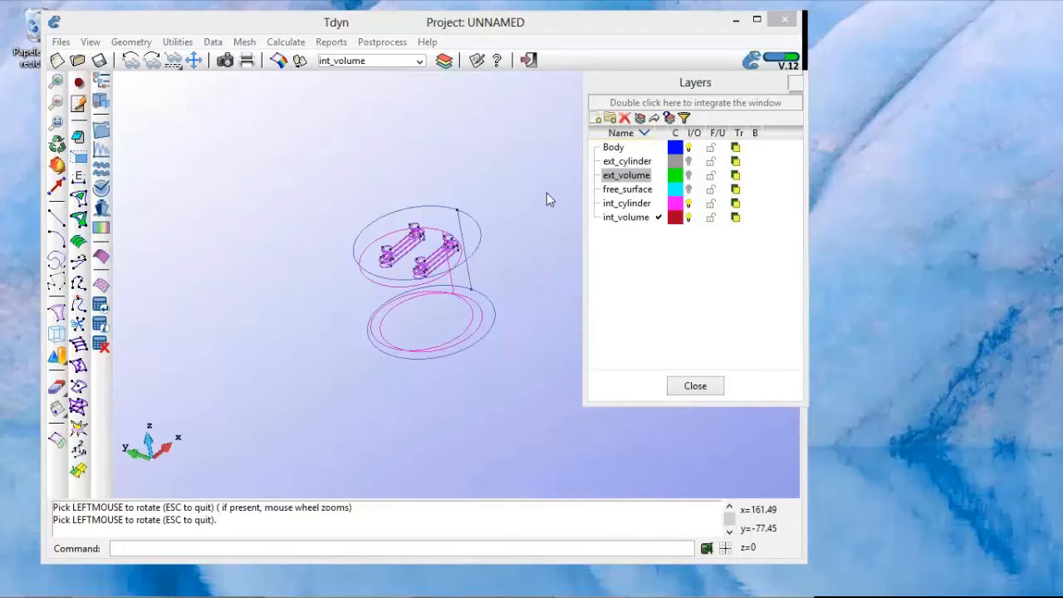
Step: Start a volume by contour and select all visible surfaces of the inner cylinder and the platform
click(132, 43)
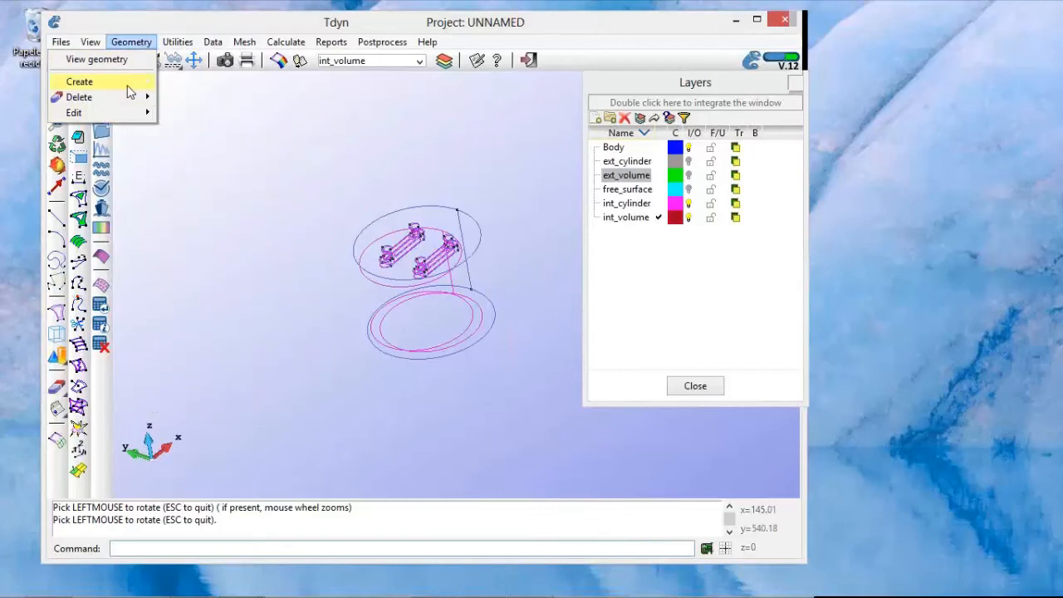
mouse_move(129, 91)
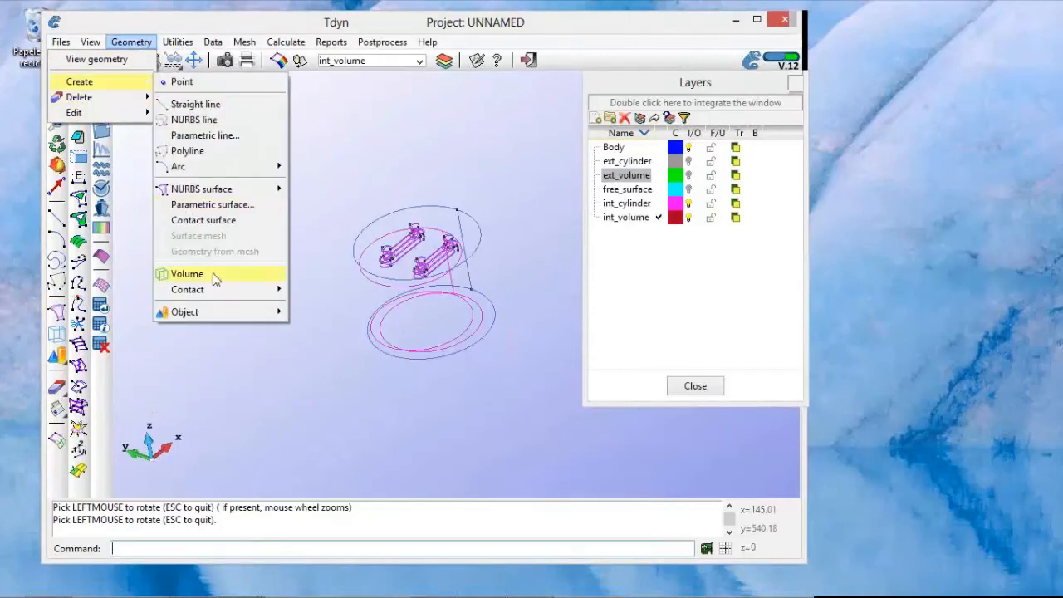
mouse_move(215, 278)
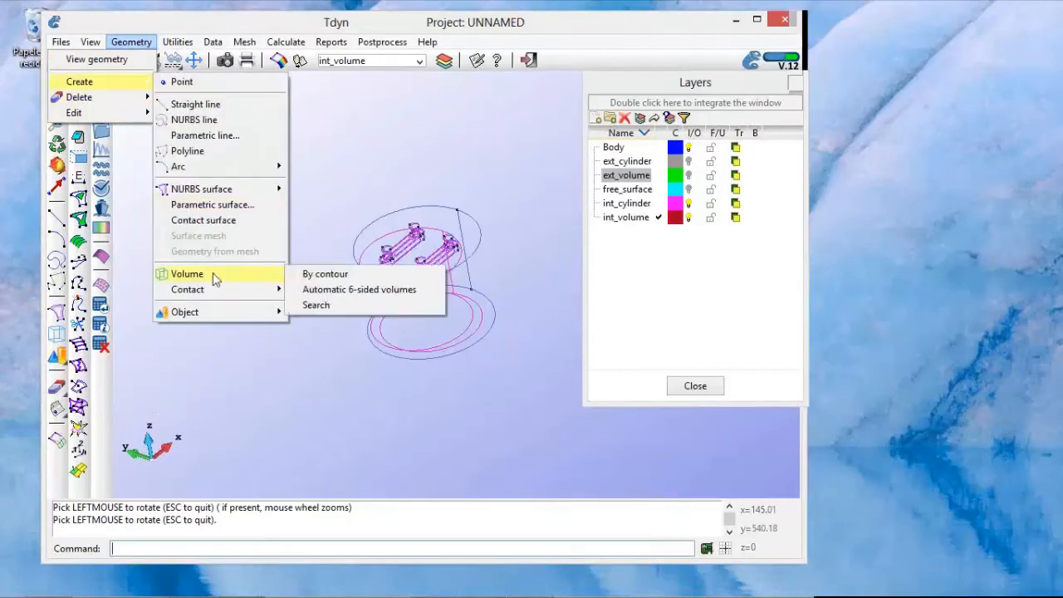
click(331, 277)
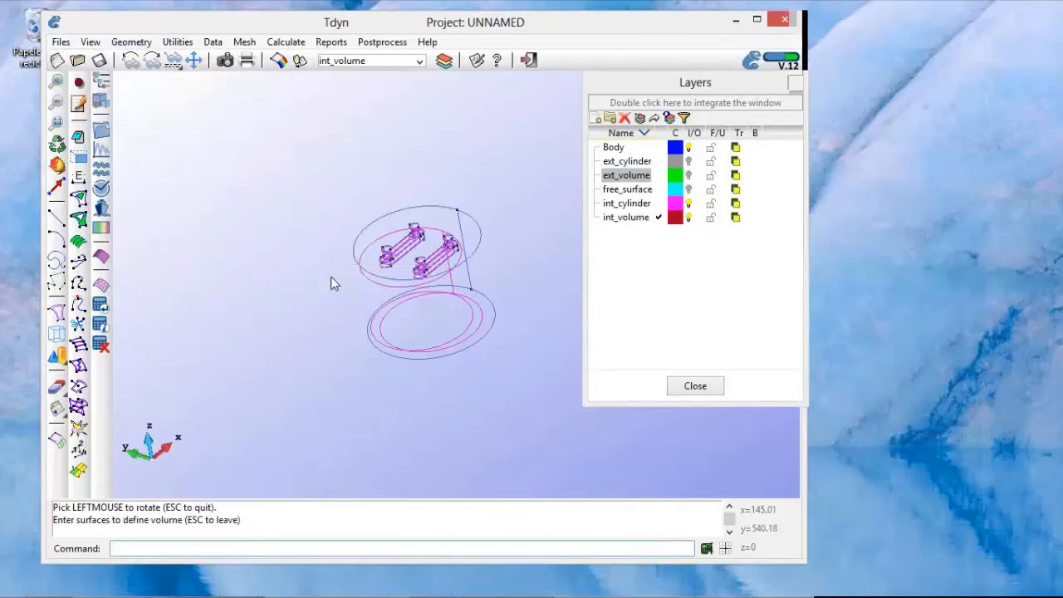
click(323, 162)
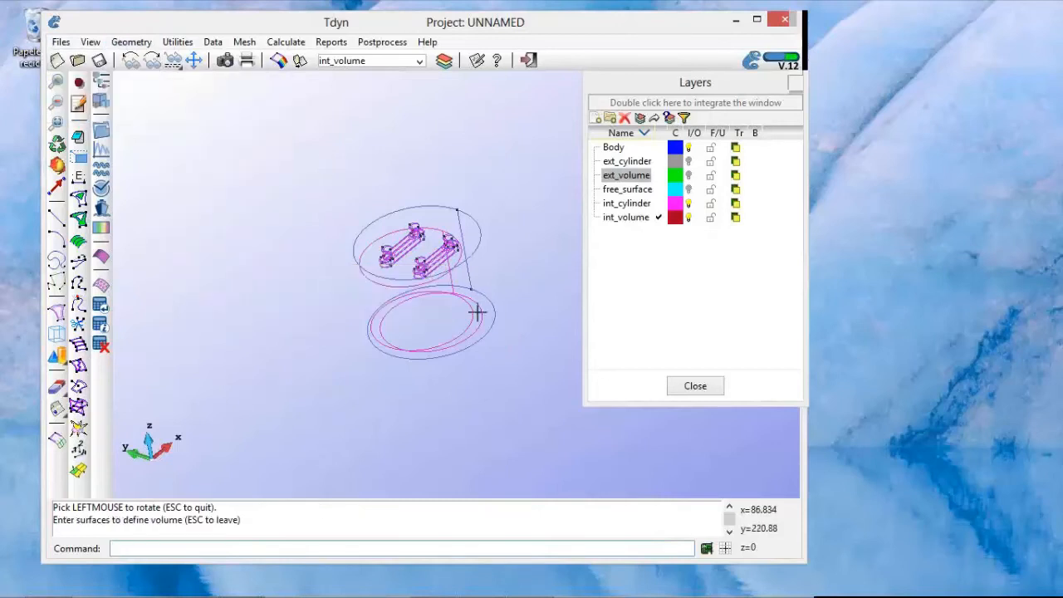
click(551, 399)
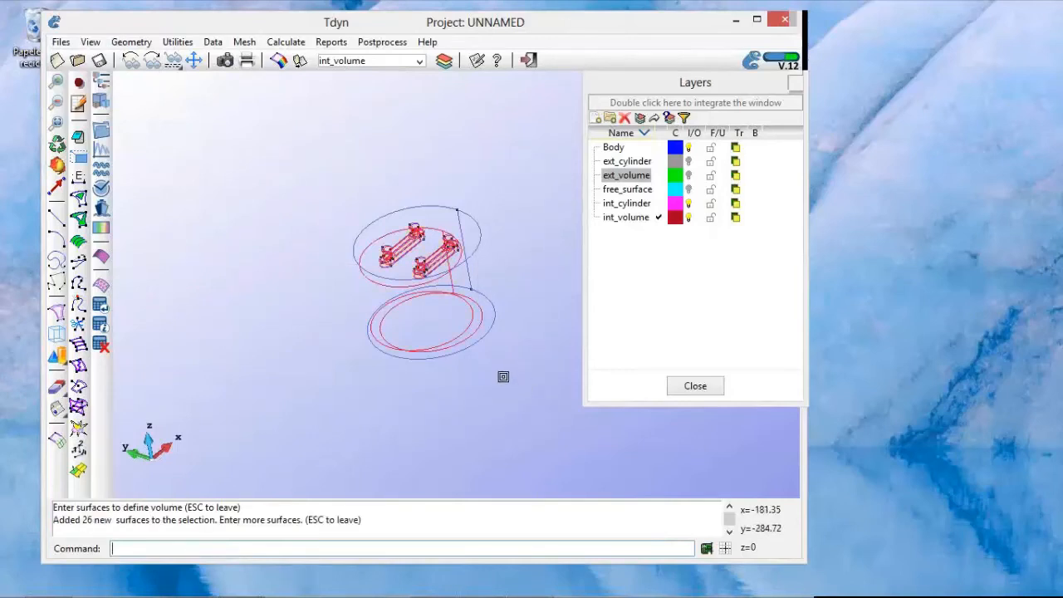
Step: Change the rendering mode to Flat while keeping the volume's surface selection active
right_click(503, 376)
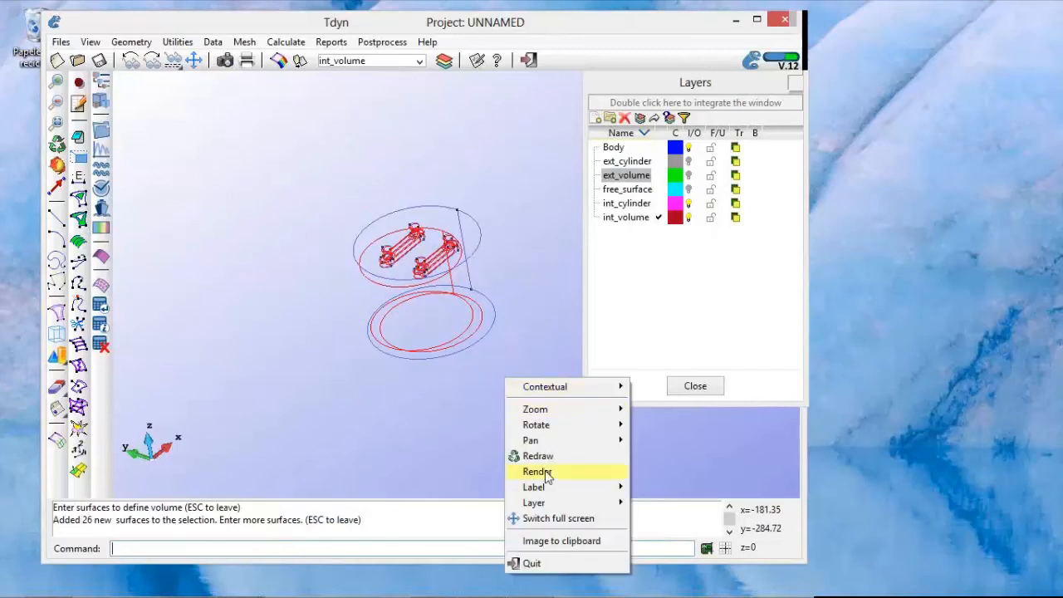
mouse_move(546, 475)
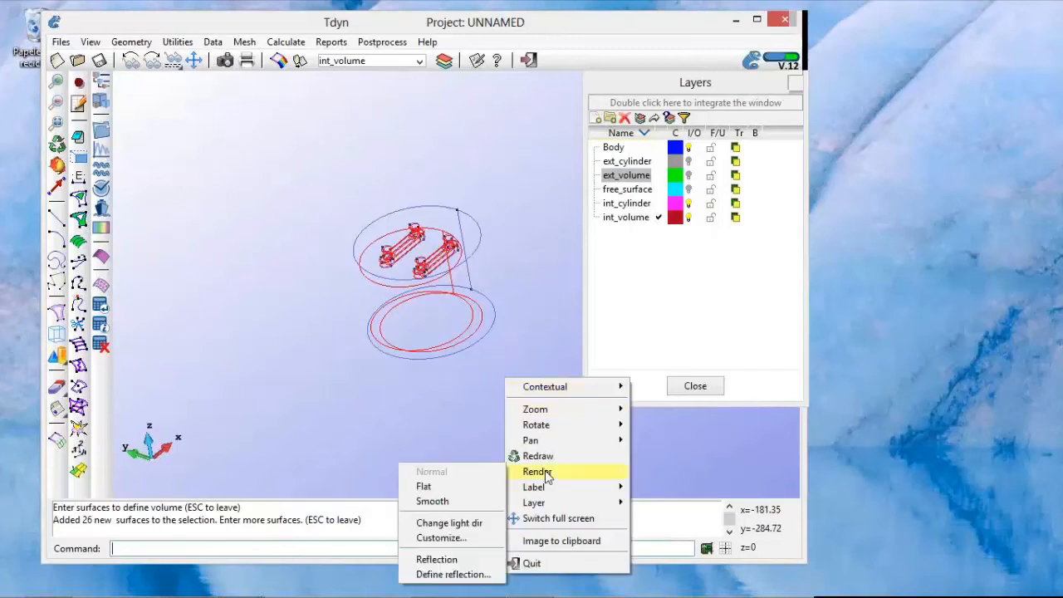
click(479, 491)
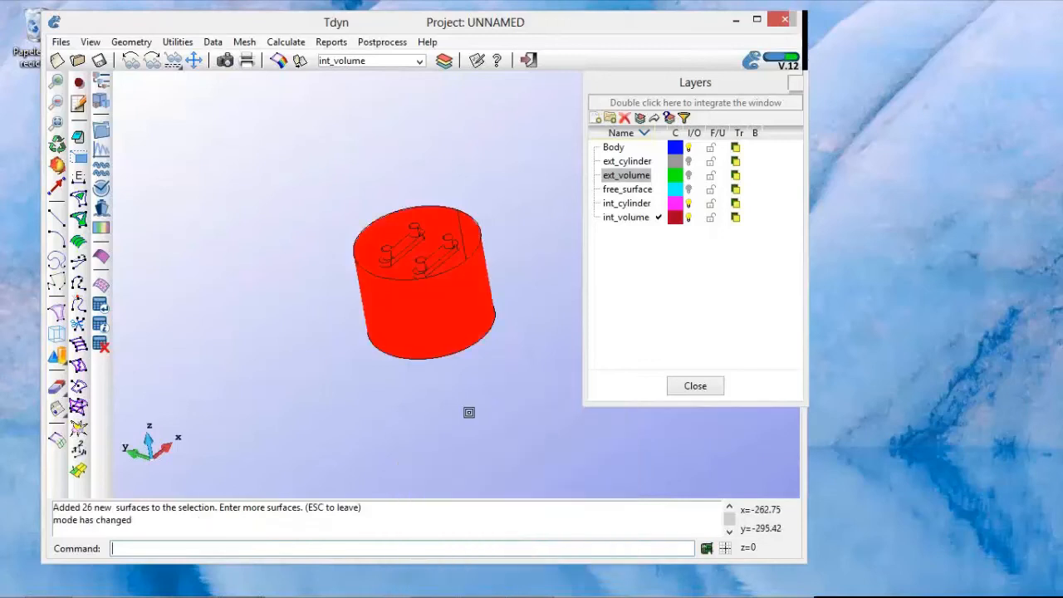
Step: Turn on the free_surface layer and add the inner free surface with the four column holes to the volume's contour selection
mouse_move(531, 330)
shift+mouse_down()
mouse_move(532, 354)
mouse_move(525, 342)
shift+mouse_up()
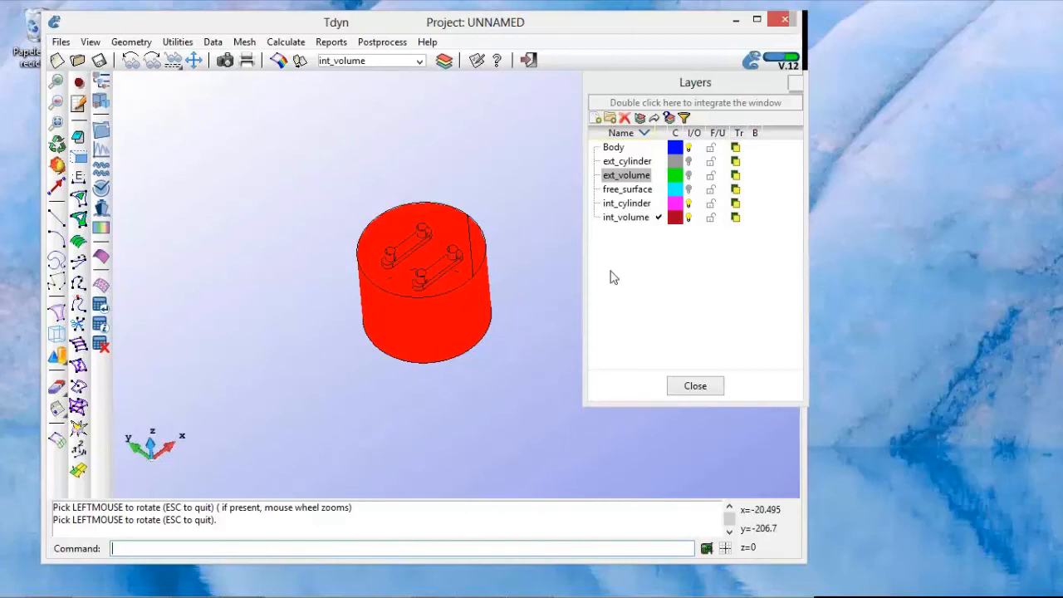
click(688, 189)
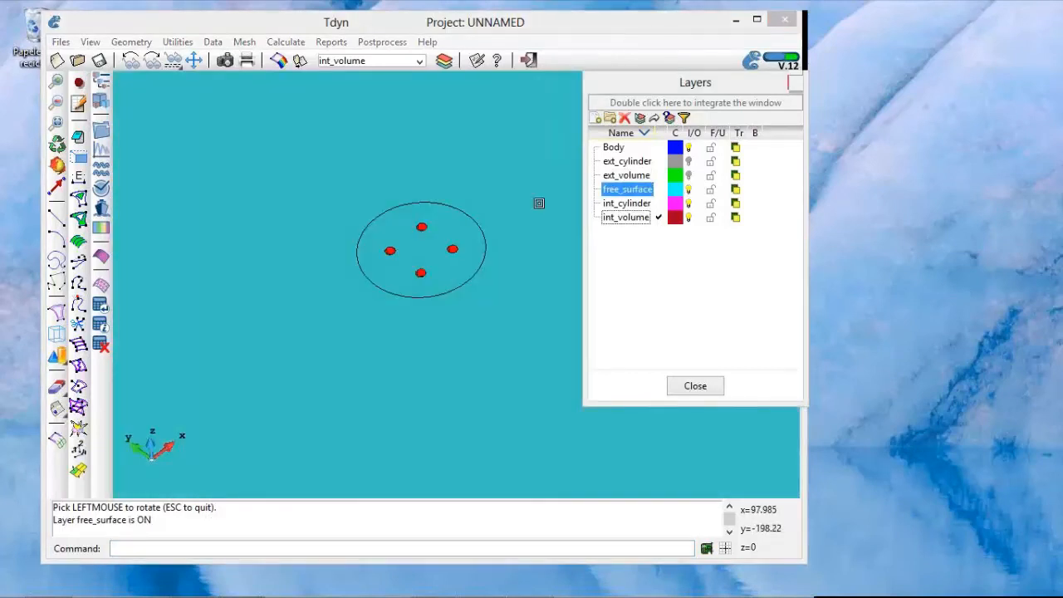
click(452, 225)
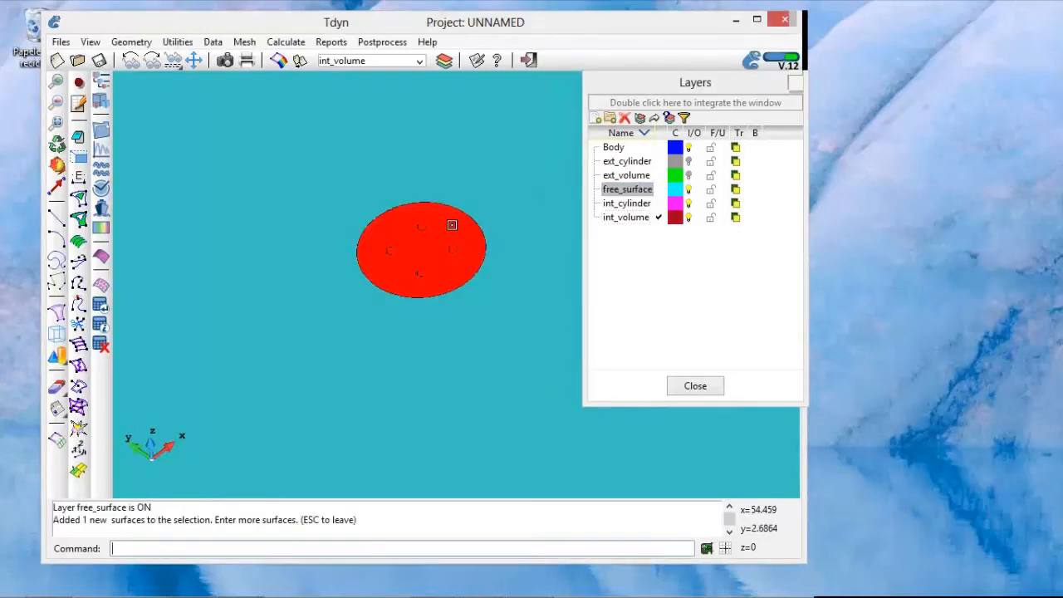
Step: Create the inner volume from the selected surfaces and pick the outer free surface as the first contour surface of another volume
key(Escape)
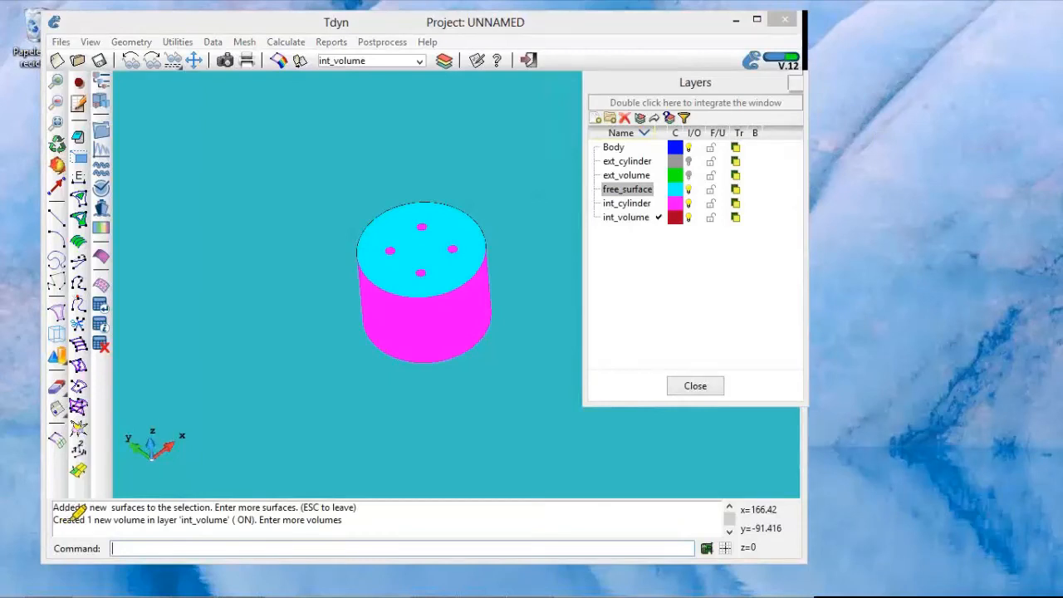
drag(60, 521, 321, 522)
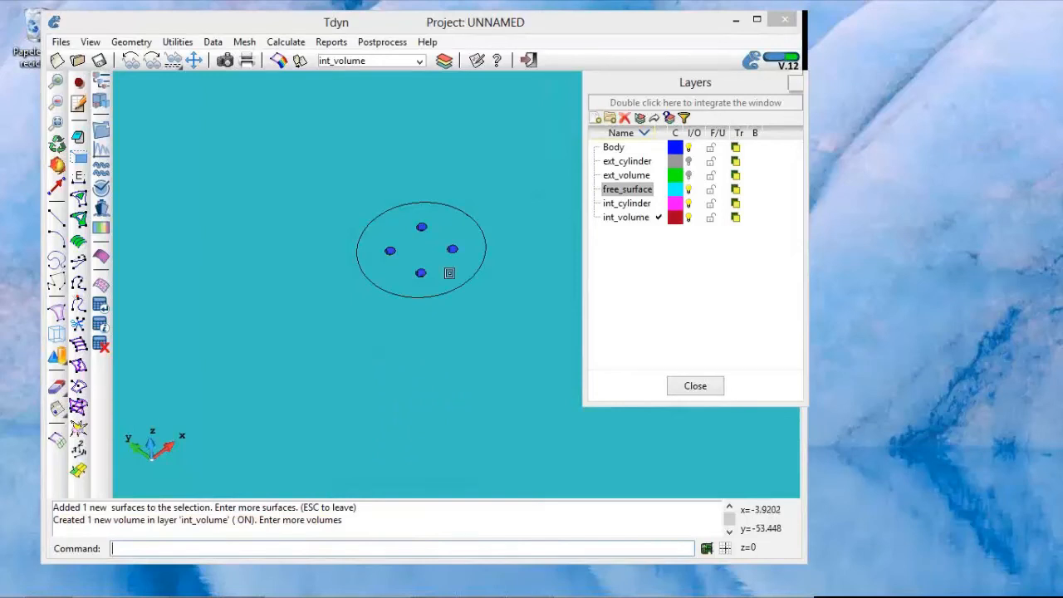
shift+right_drag(478, 277, 469, 291)
scroll(465, 294, down, 6)
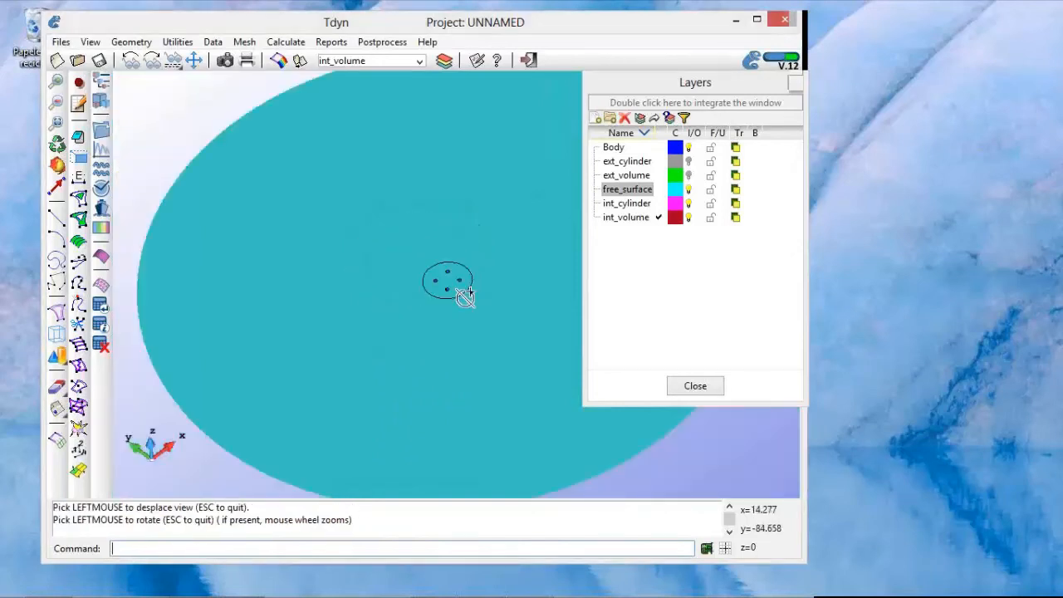
click(458, 349)
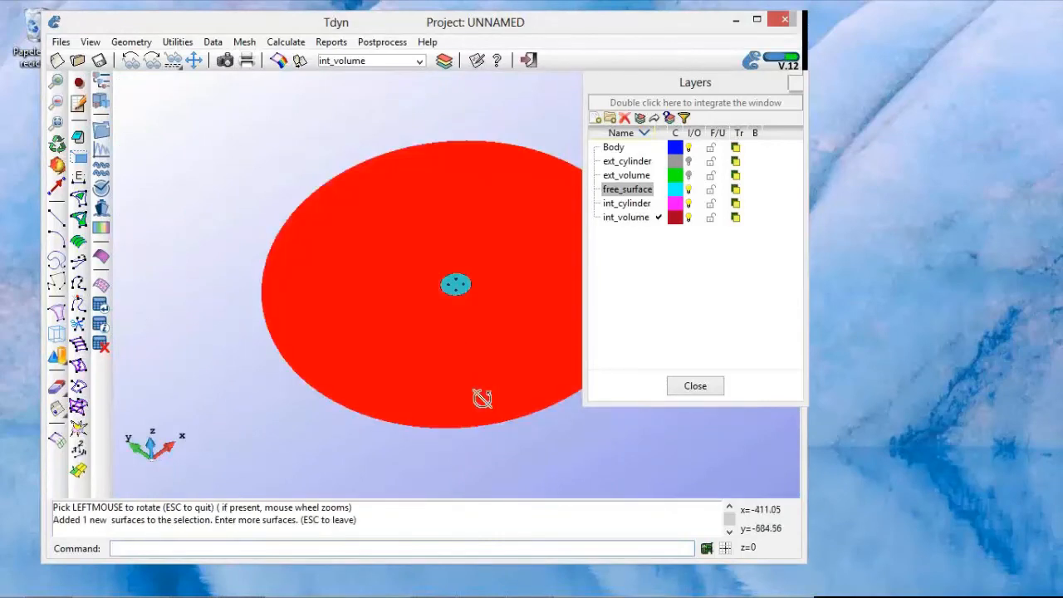
Step: Turn off the Body layer and add the lateral surface of the inner cylinder to the outer volume's contour selection
drag(481, 396, 460, 359)
scroll(460, 359, up, 2)
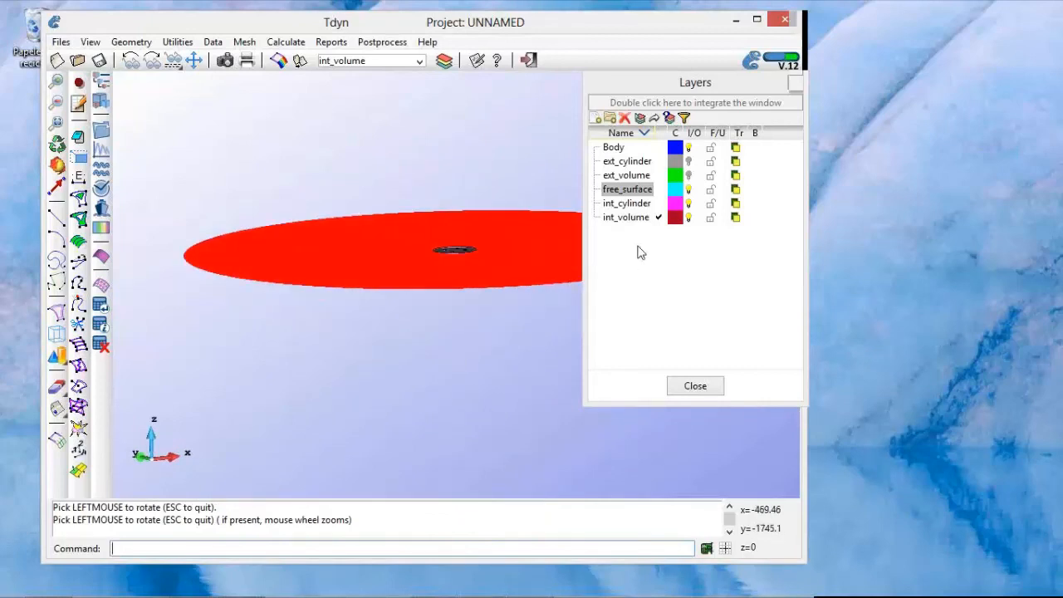
click(688, 149)
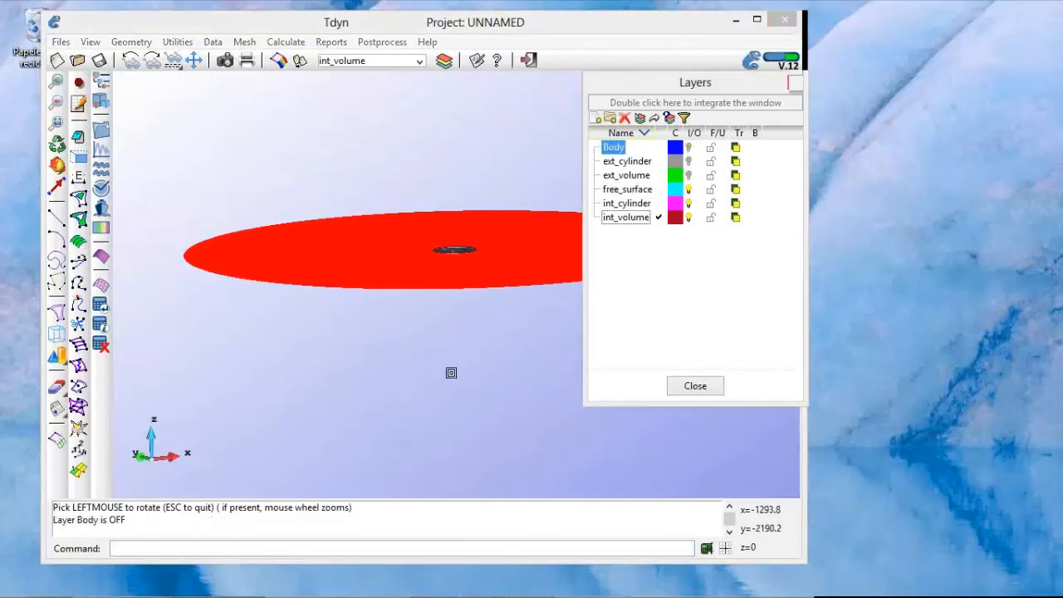
shift+drag(453, 407, 448, 384)
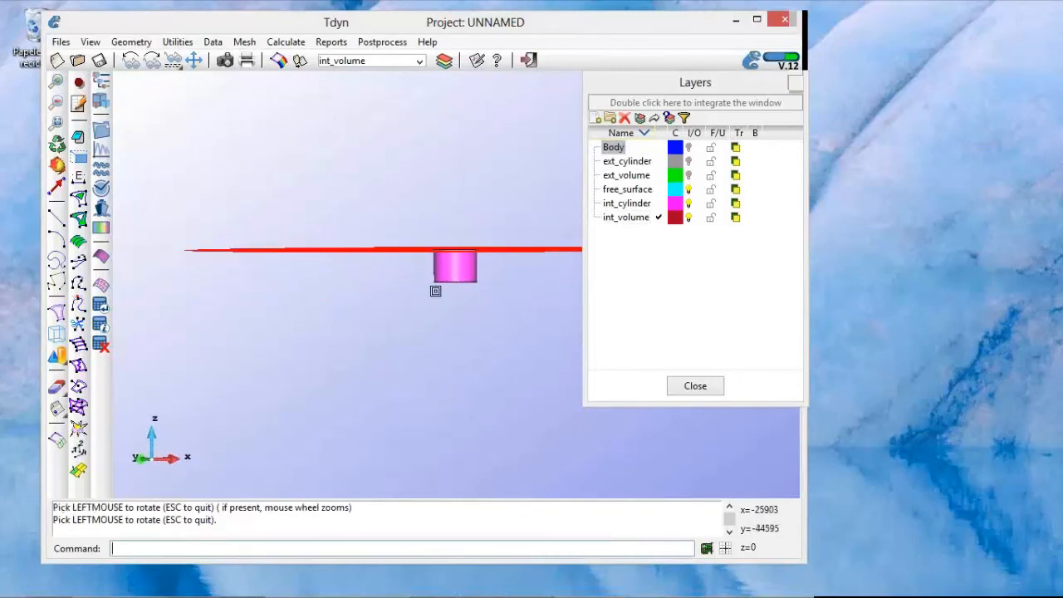
click(498, 269)
drag(460, 342, 419, 343)
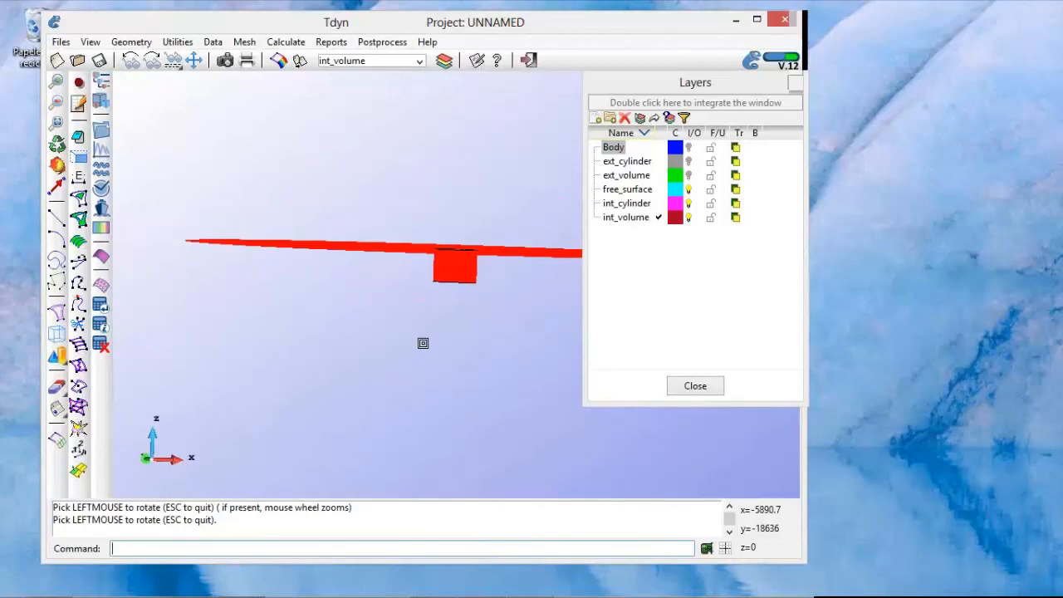
Step: Turn on the ext_cylinder layer and add the outer cylinder's lateral and bottom surfaces to the volume's contour selection
click(688, 162)
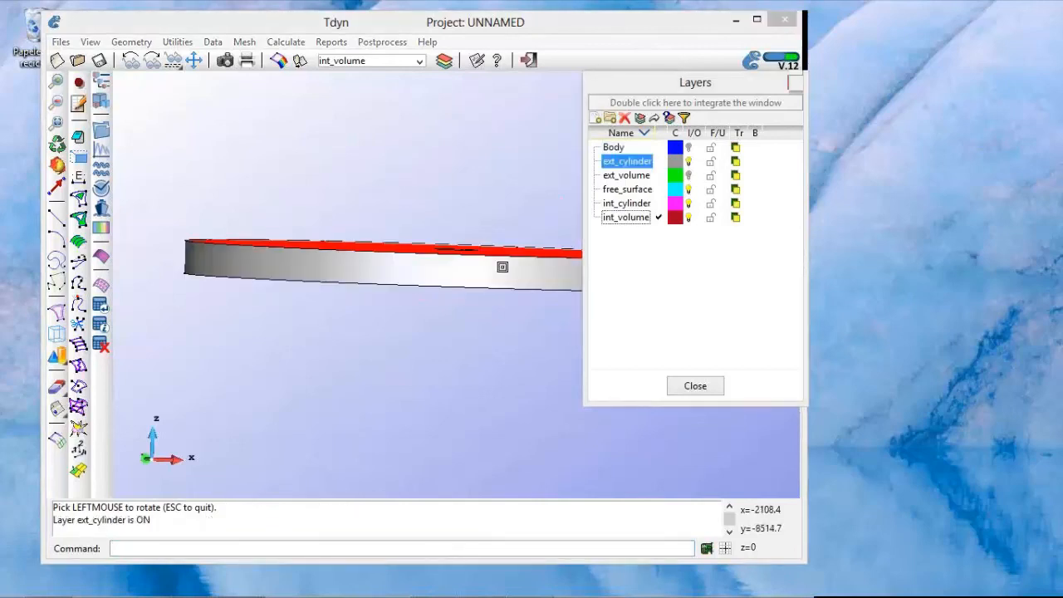
click(499, 273)
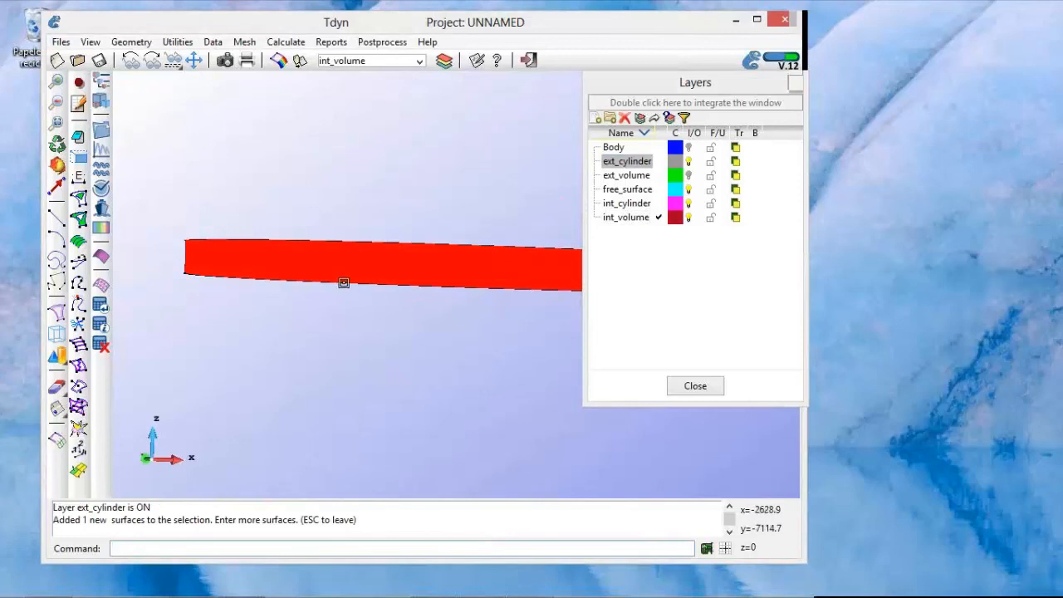
shift+drag(374, 291, 506, 294)
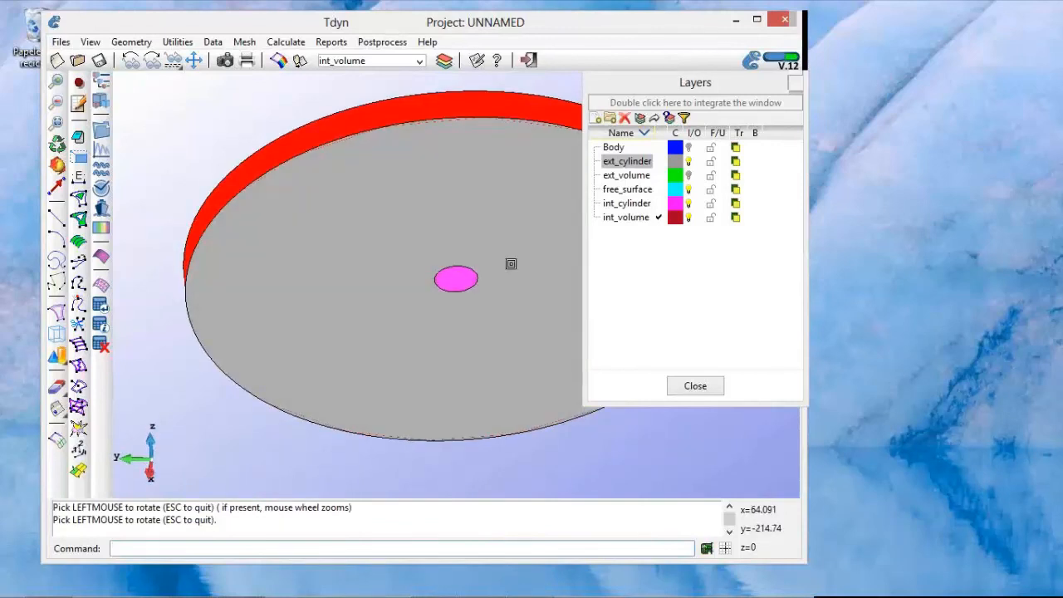
click(511, 264)
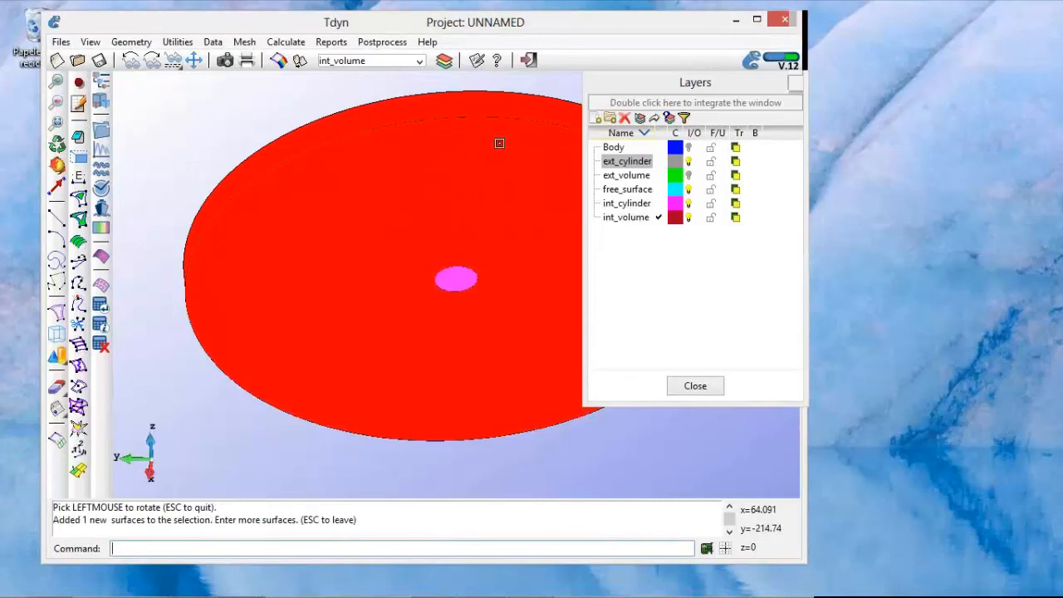
drag(486, 168, 483, 268)
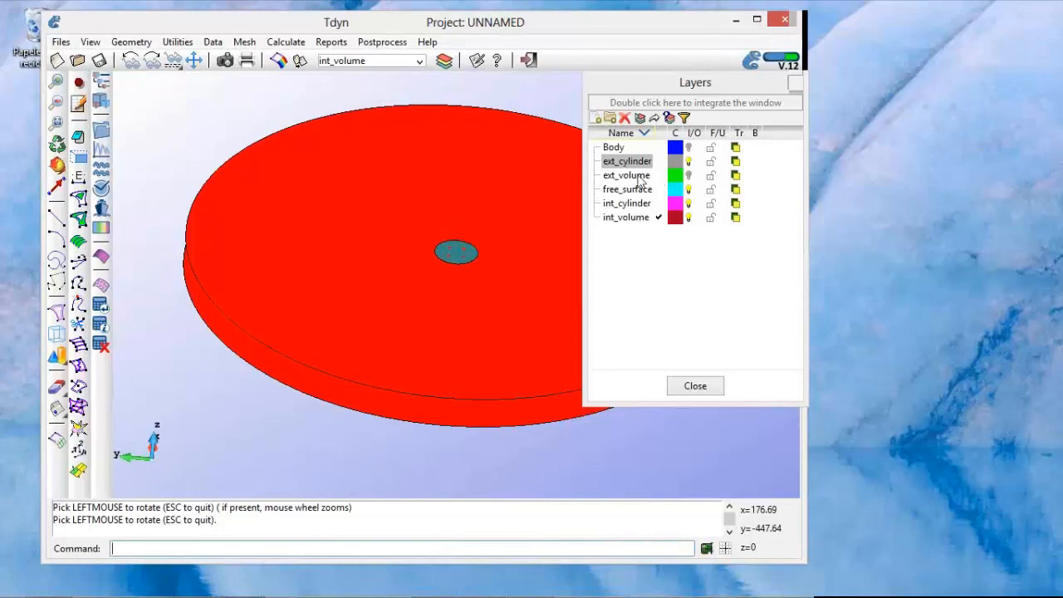
Step: Make ext_volume the layer to use, turn it on, and create the outer volume in it from the selected surfaces
double_click(640, 177)
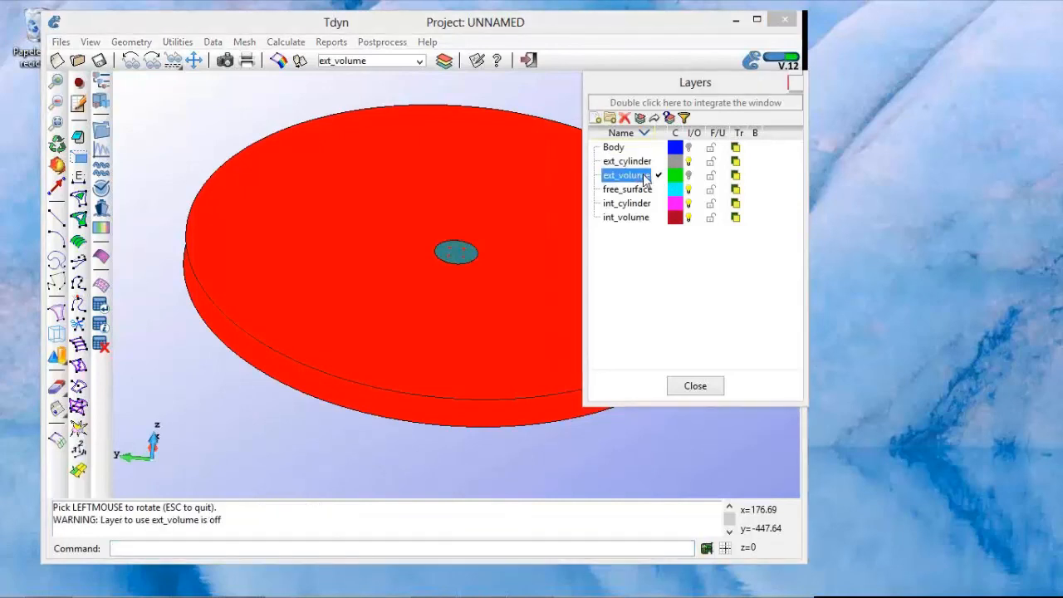
click(688, 175)
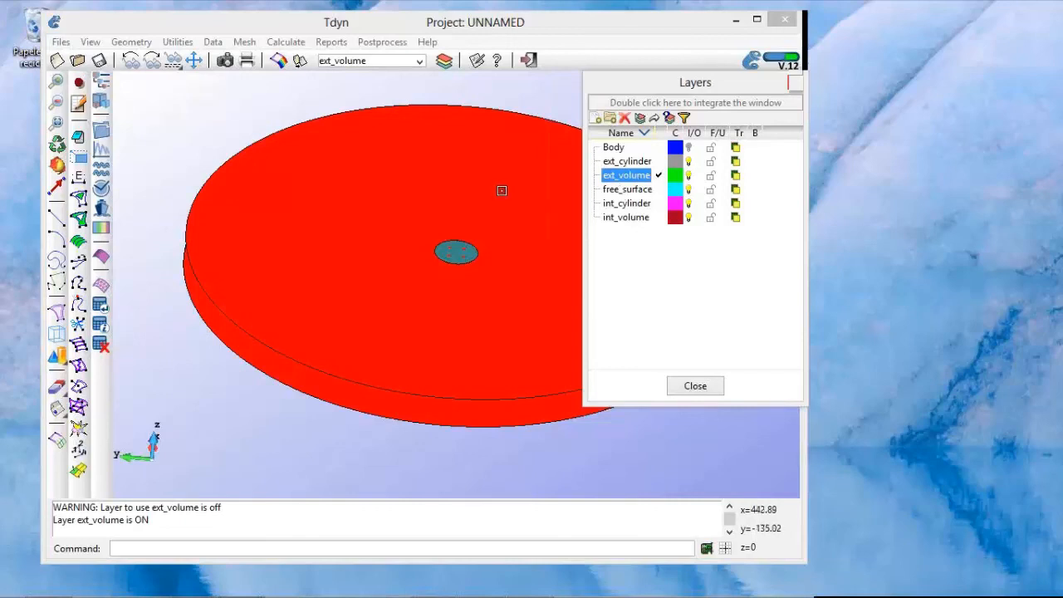
click(509, 190)
key(Escape)
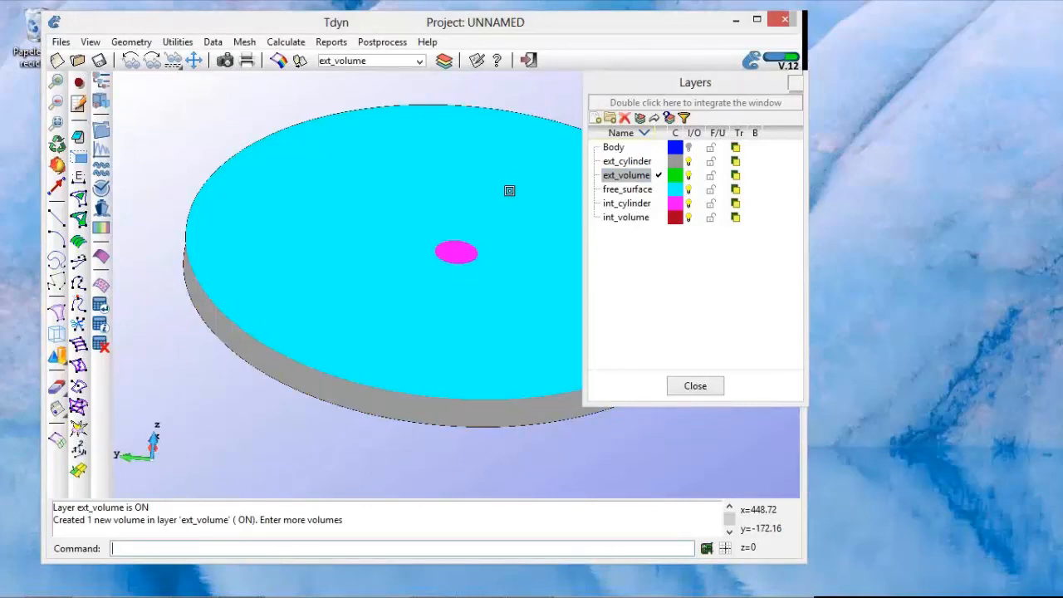
key(Escape)
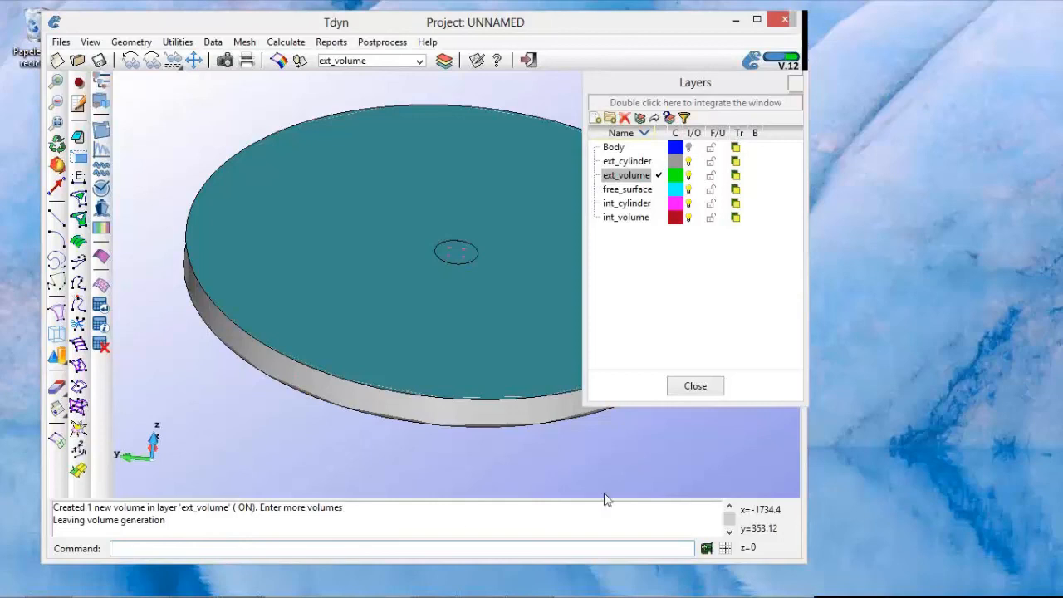
Step: Turn the Body layer back on and set the rendering mode to Normal
click(688, 148)
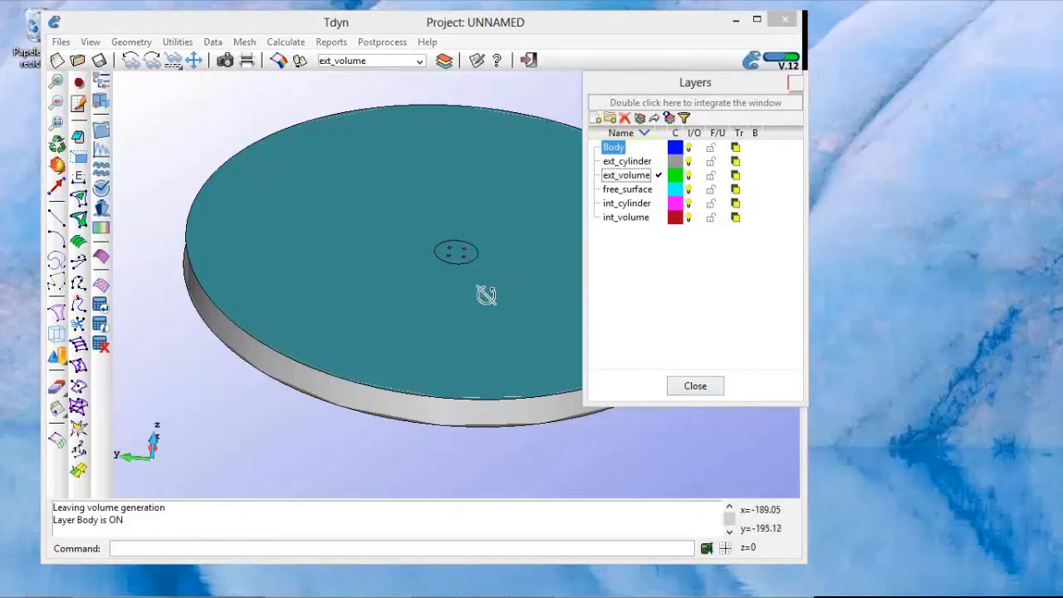
shift+drag(490, 288, 441, 265)
scroll(441, 265, up, 1)
scroll(440, 264, up, 1)
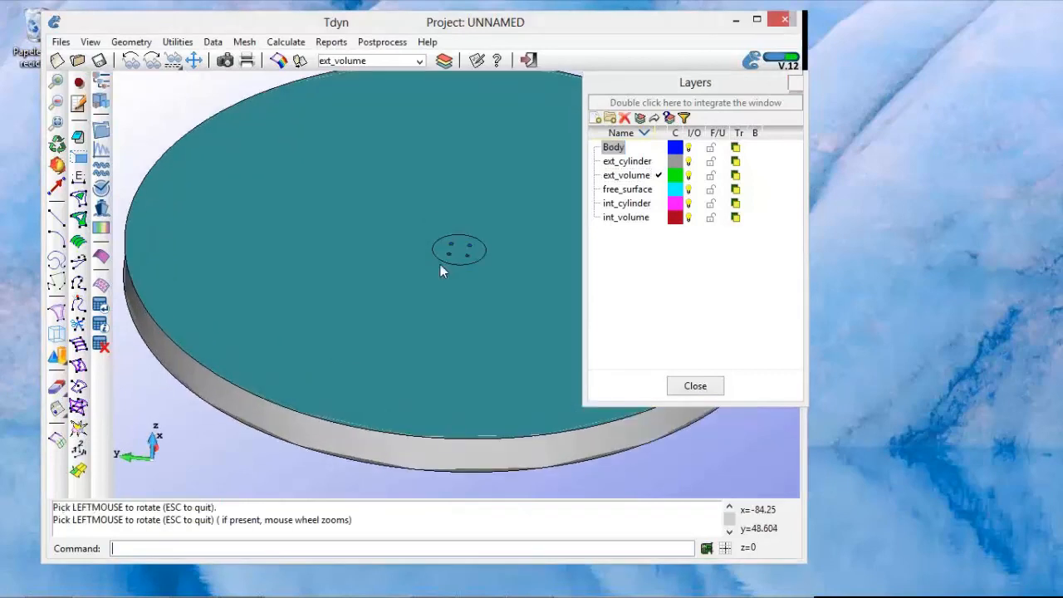
right_click(440, 264)
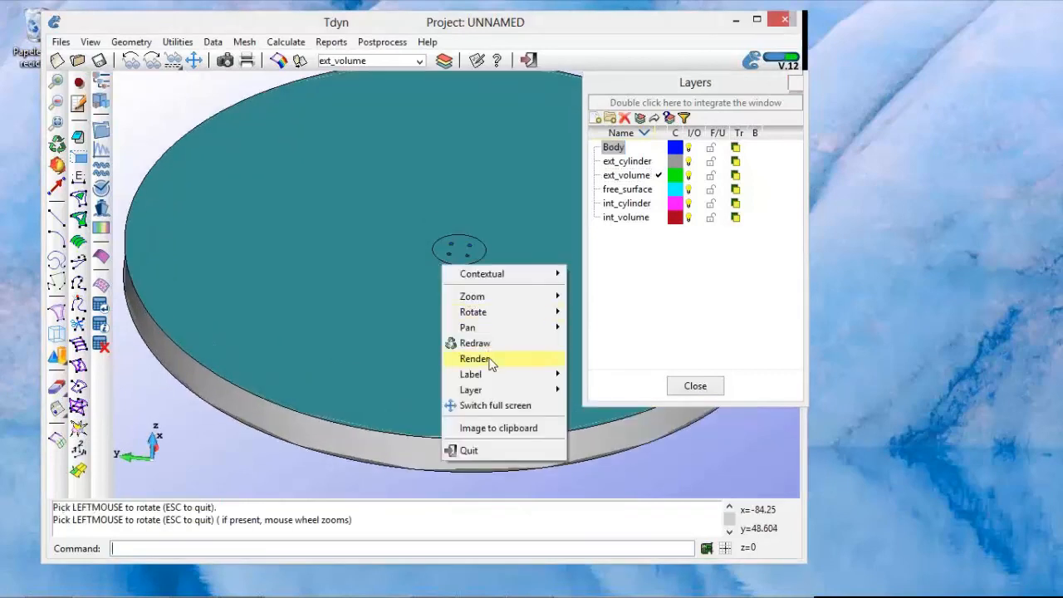
mouse_move(490, 364)
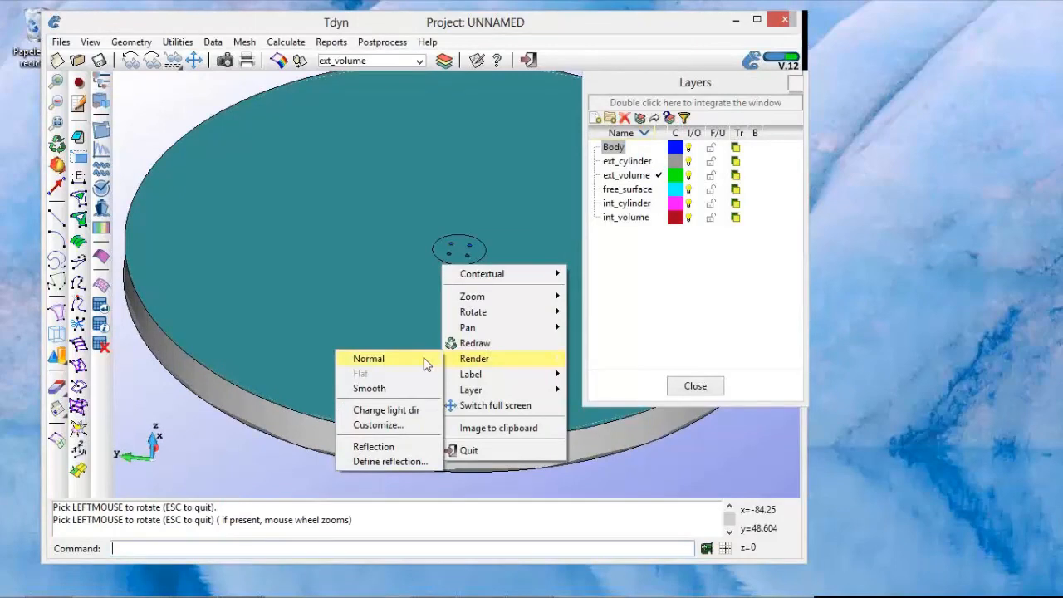
click(424, 364)
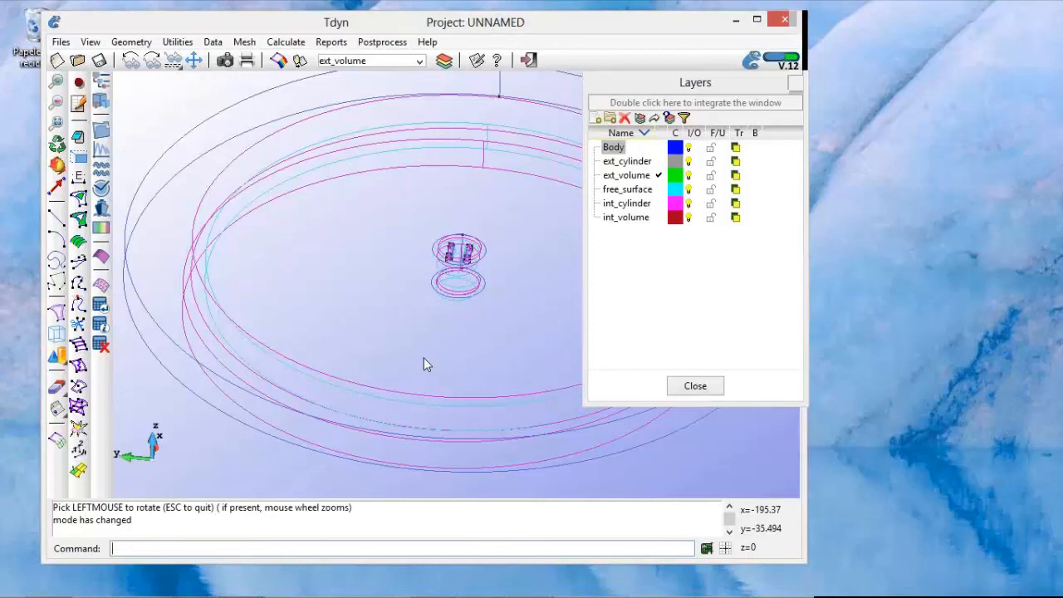
Step: List the volume entities, selecting the inner and outer volumes of the whole domain
click(176, 43)
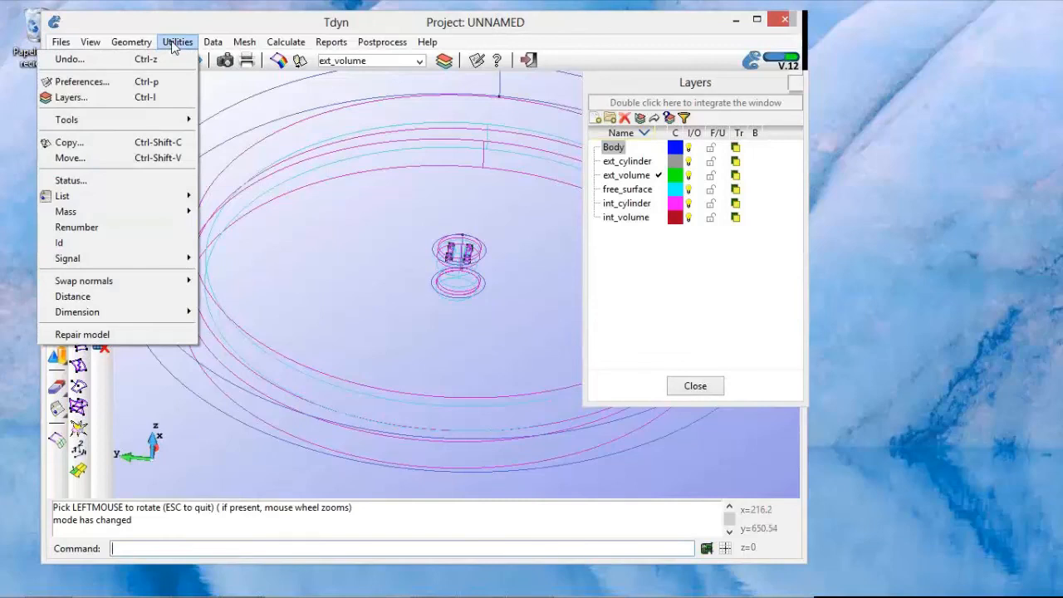
mouse_move(144, 197)
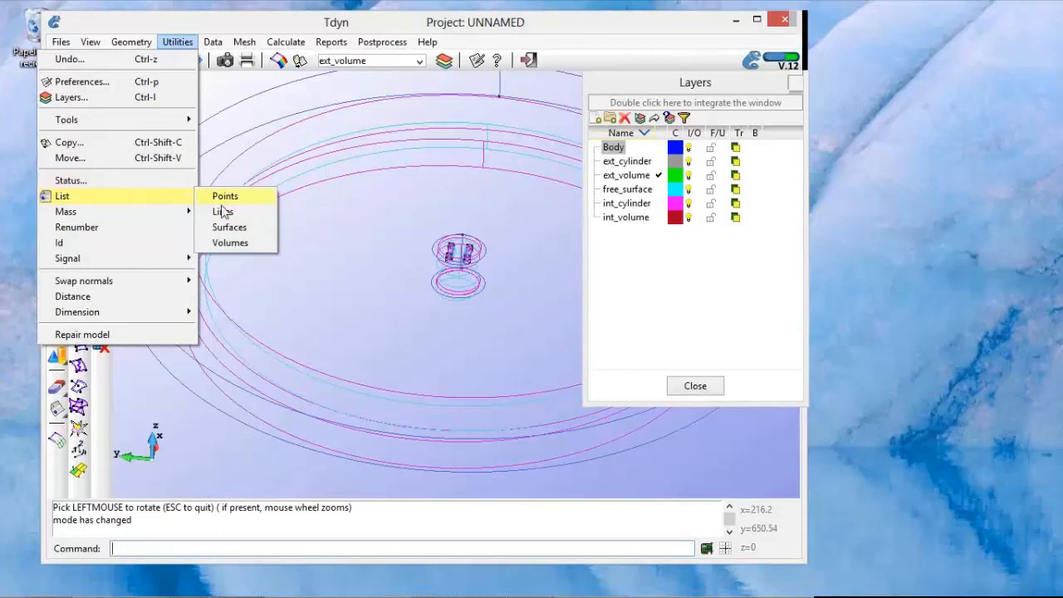
click(233, 244)
drag(248, 122, 363, 228)
drag(441, 311, 506, 342)
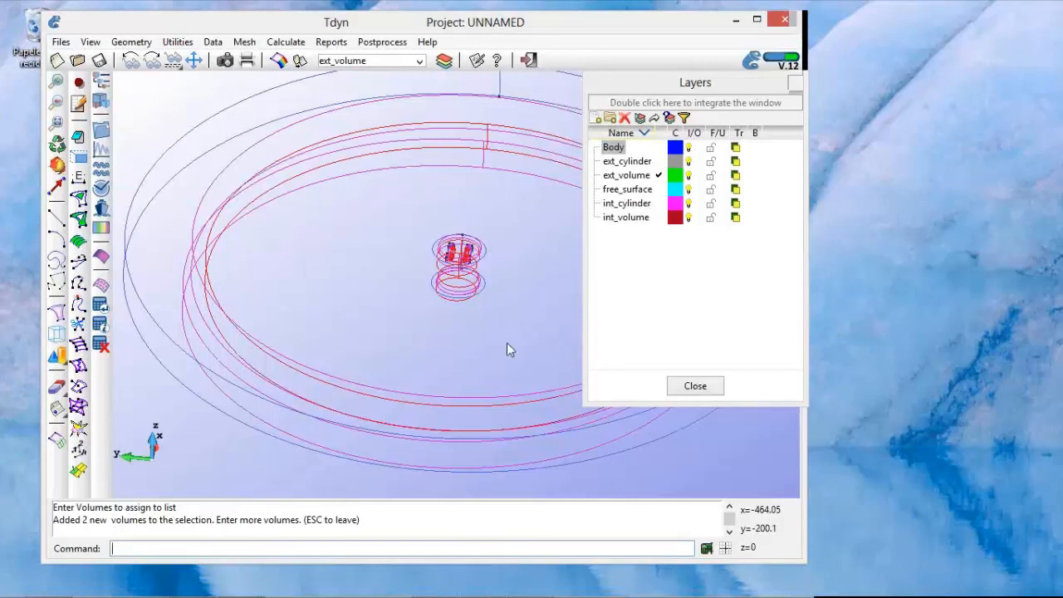
key(Escape)
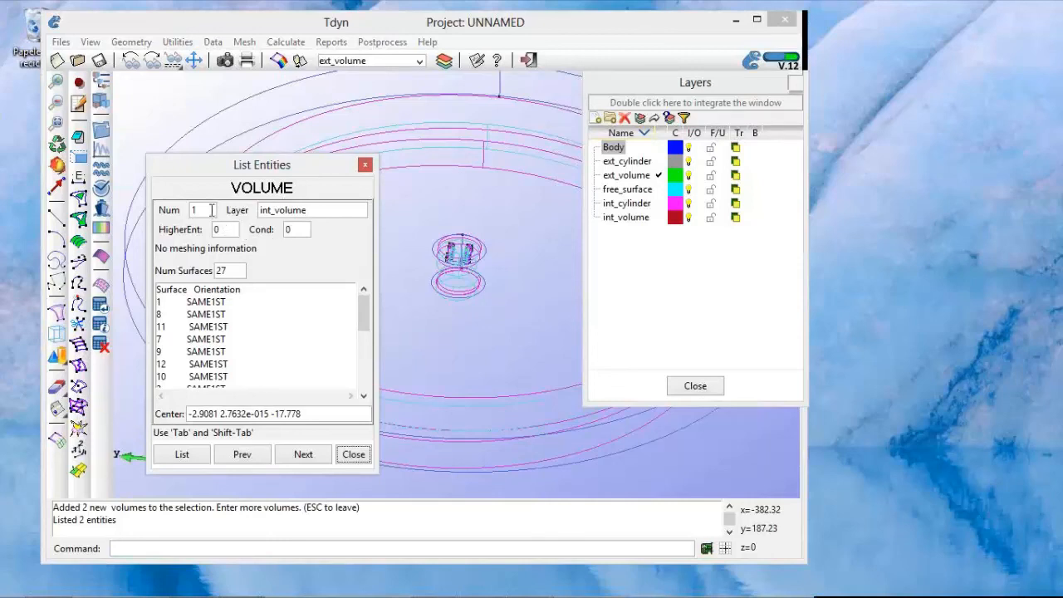
Step: Examine the first listed volume's number, layer and bounding surfaces, and close the entity list
key(Tab)
key(Tab)
drag(242, 214, 241, 214)
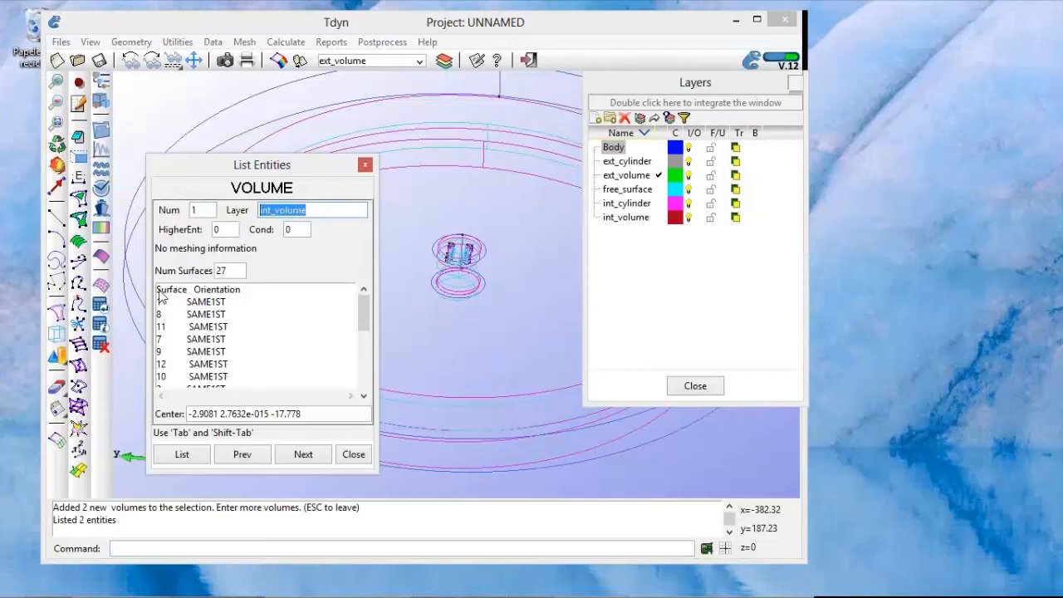
key(Tab)
drag(192, 322, 232, 377)
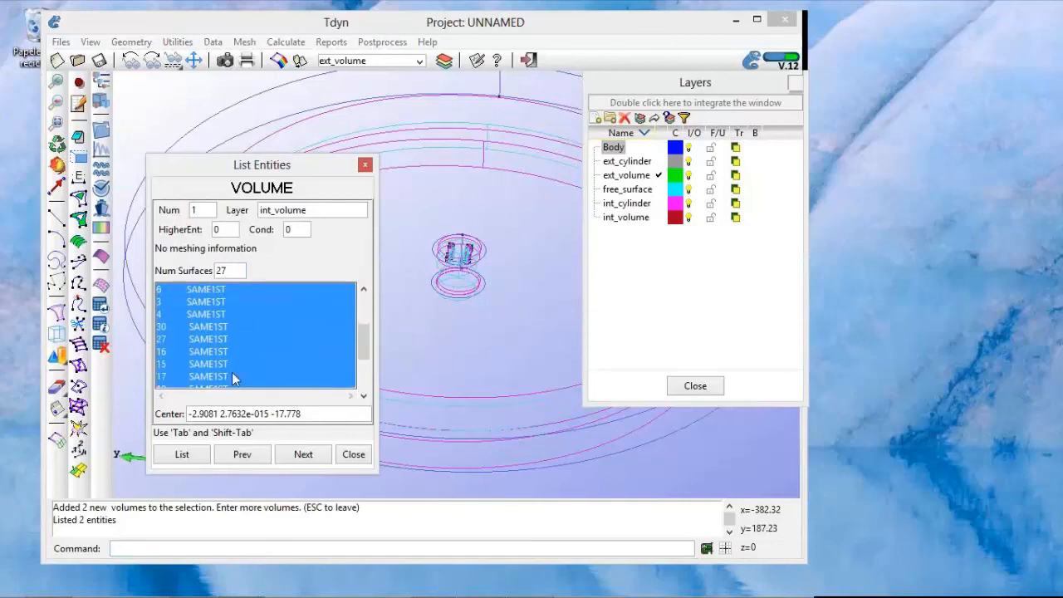
click(353, 454)
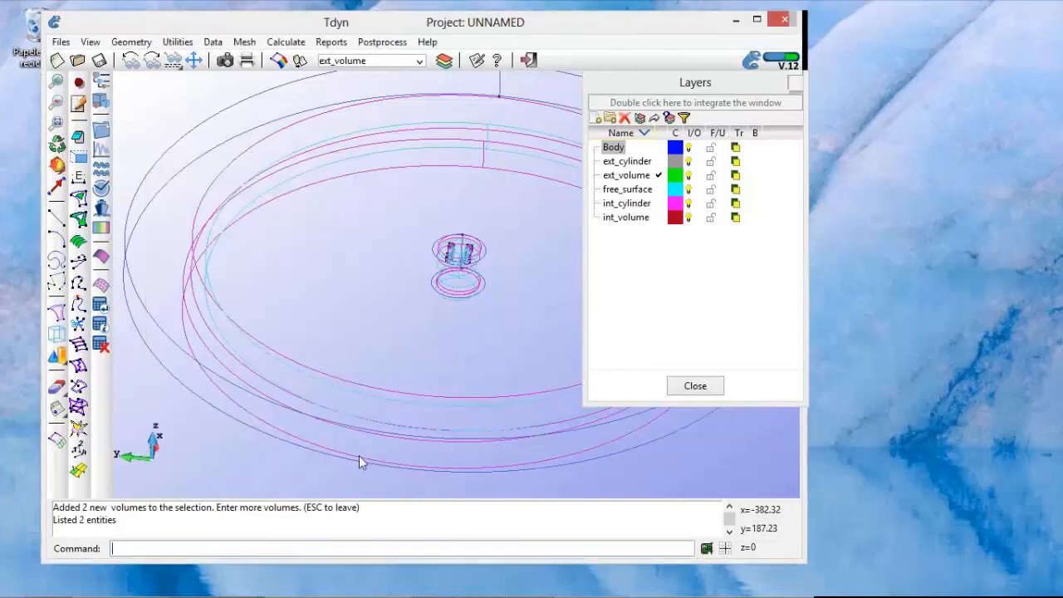
Step: Close the Layers window and view the complete domain from an oblique angle
click(695, 386)
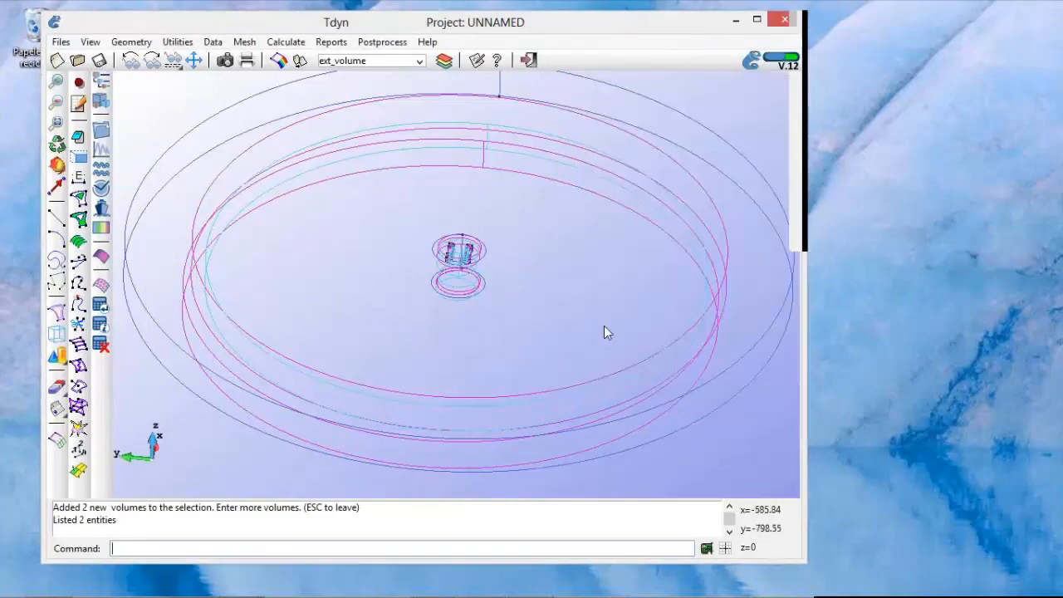
shift+right_drag(471, 317, 482, 324)
scroll(482, 324, down, 3)
shift+click(479, 330)
shift+drag(536, 318, 537, 316)
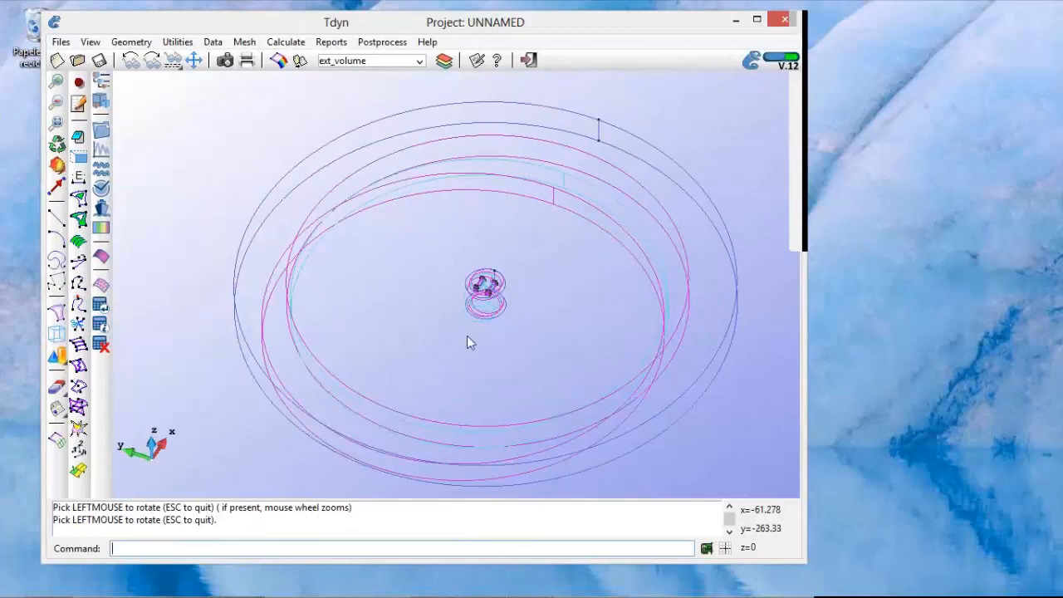